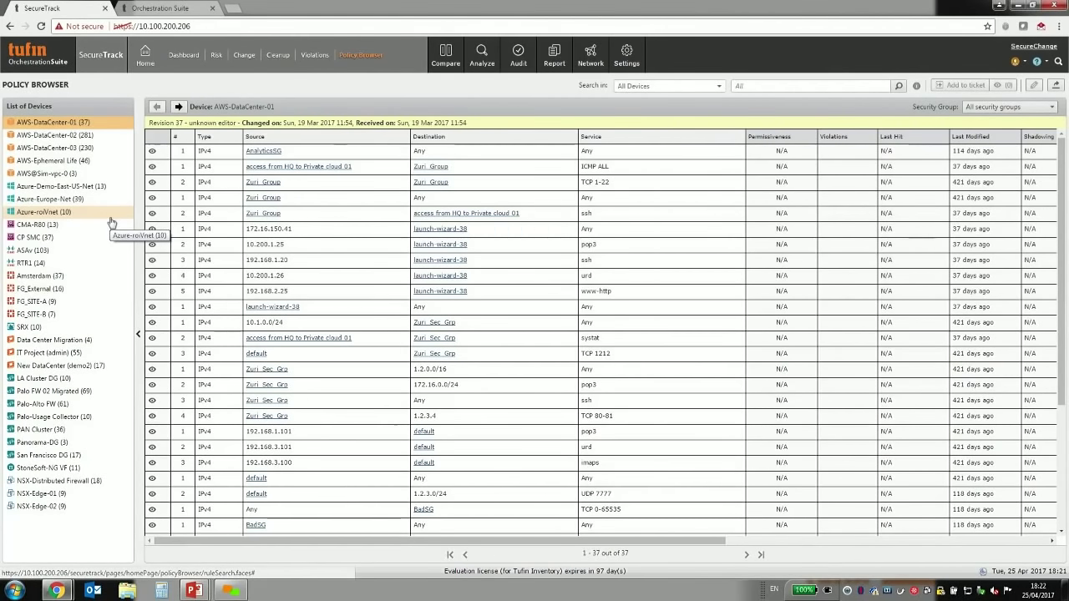
- Search the rules of all devices with shadowed: true and show the matching rules of the Amsterdam device
{"action": "left_click", "coordinate": [770, 85]}
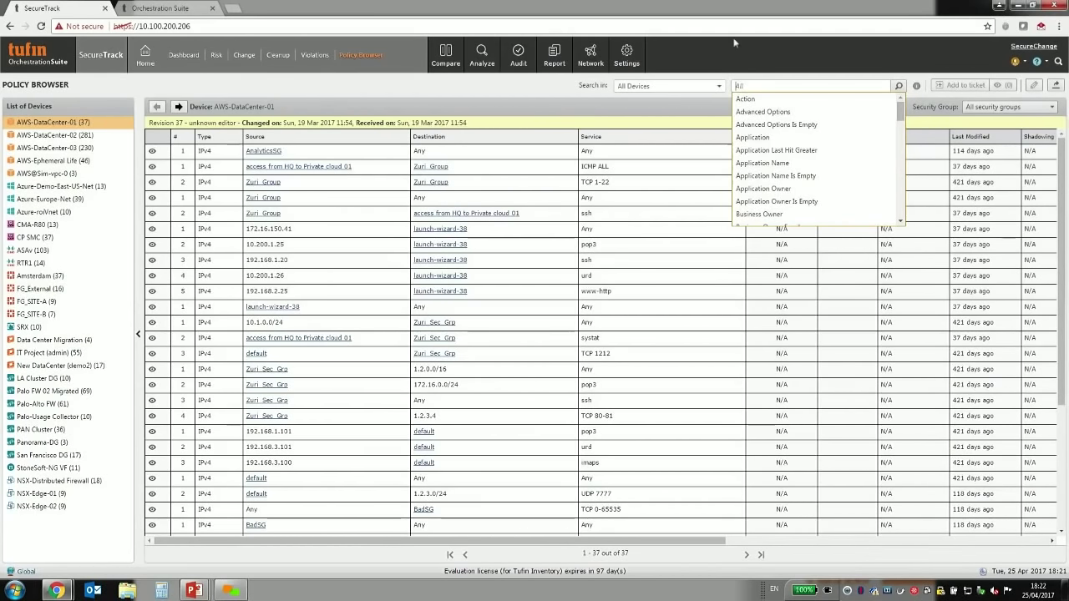
{"action": "left_click", "coordinate": [721, 87]}
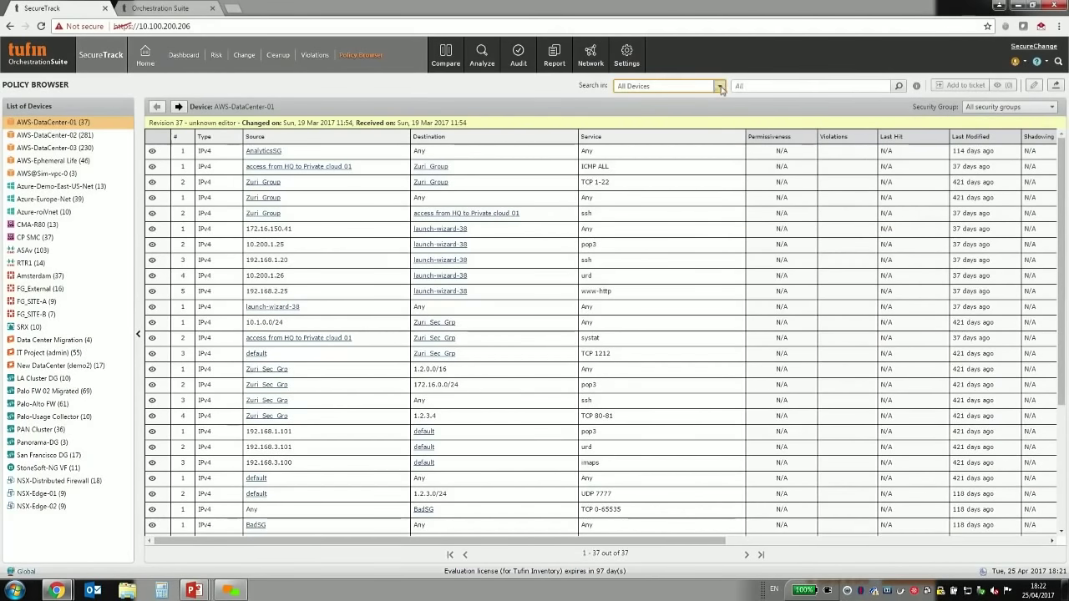
{"action": "left_click", "coordinate": [721, 87]}
{"action": "left_click_drag", "start_coordinate": [740, 110], "coordinate": [750, 87]}
{"action": "left_click", "coordinate": [750, 87]}
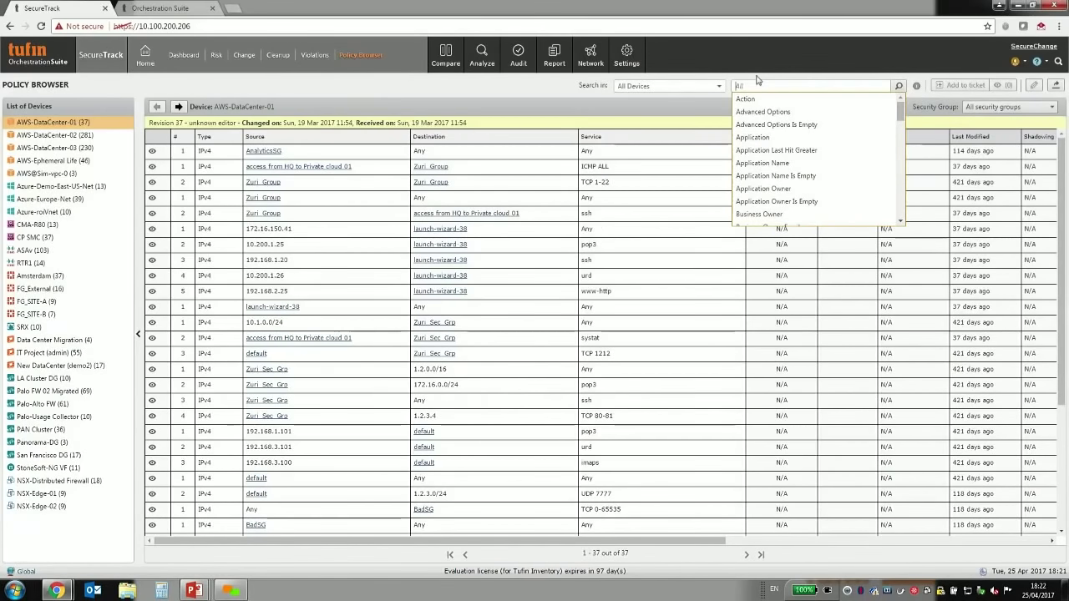
{"action": "type", "text": "sha"}
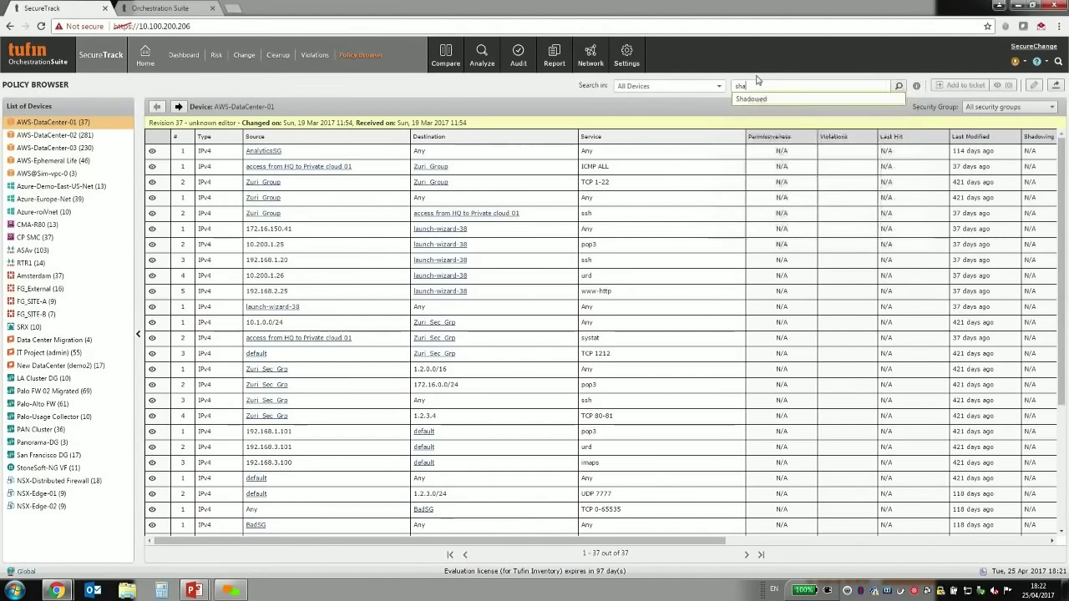
{"action": "left_click", "coordinate": [750, 98]}
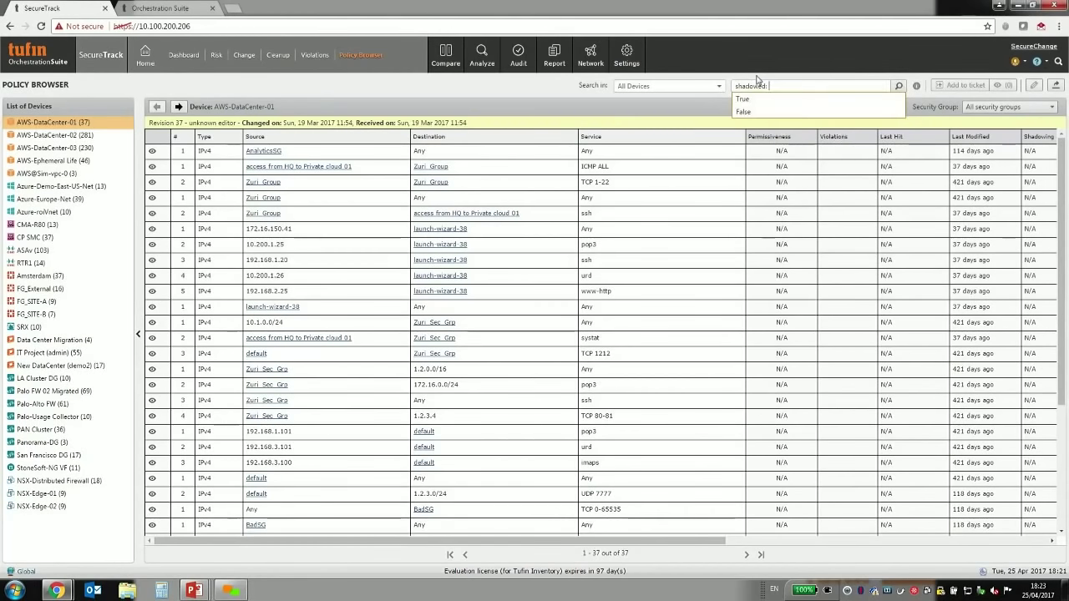
{"action": "left_click", "coordinate": [744, 97]}
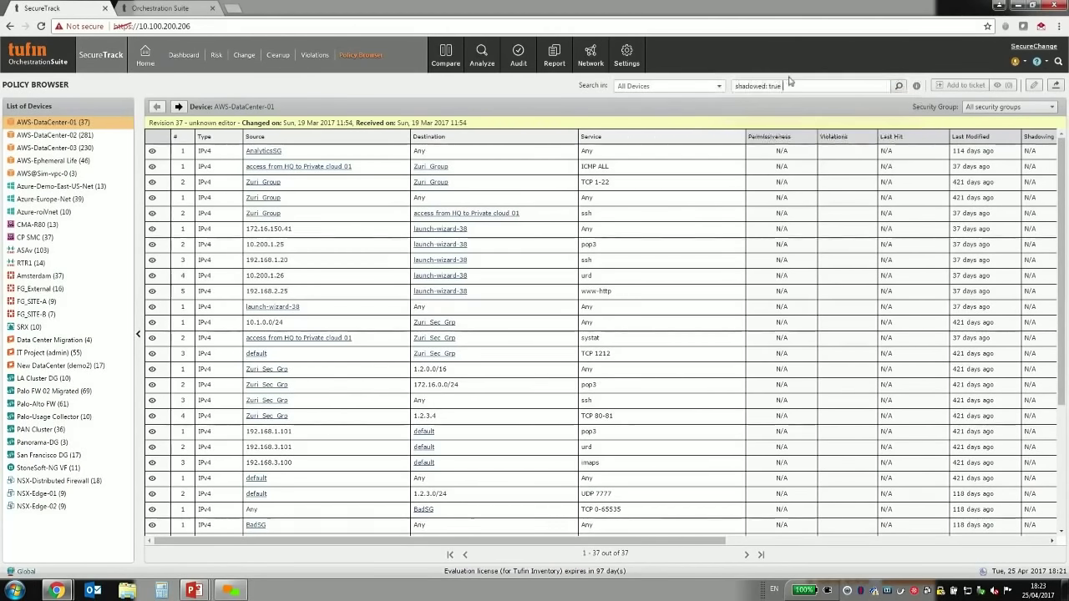
{"action": "left_click", "coordinate": [898, 85]}
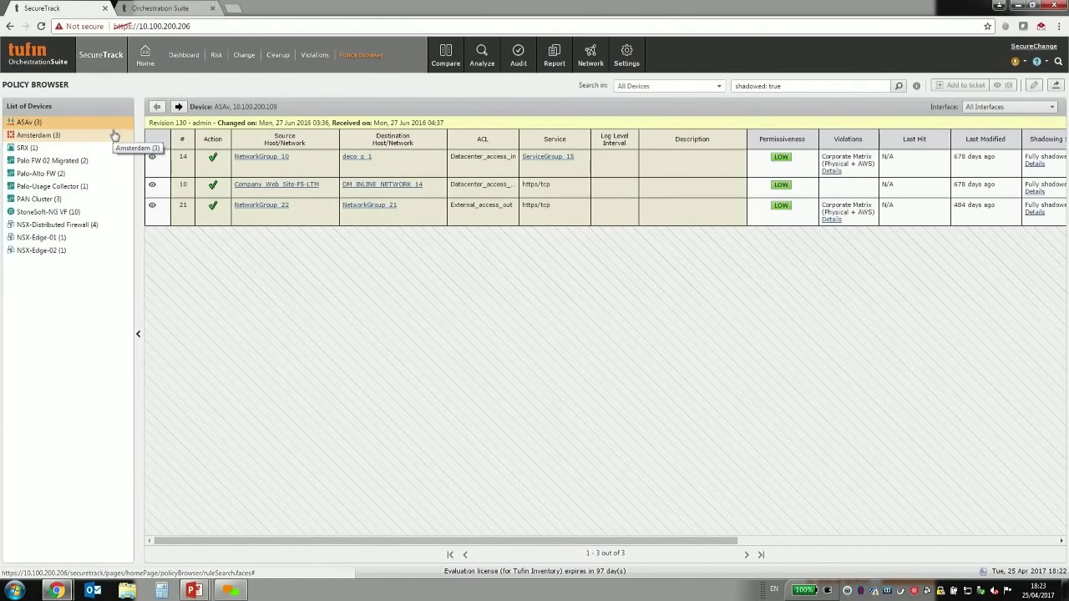
{"action": "left_click", "coordinate": [817, 86]}
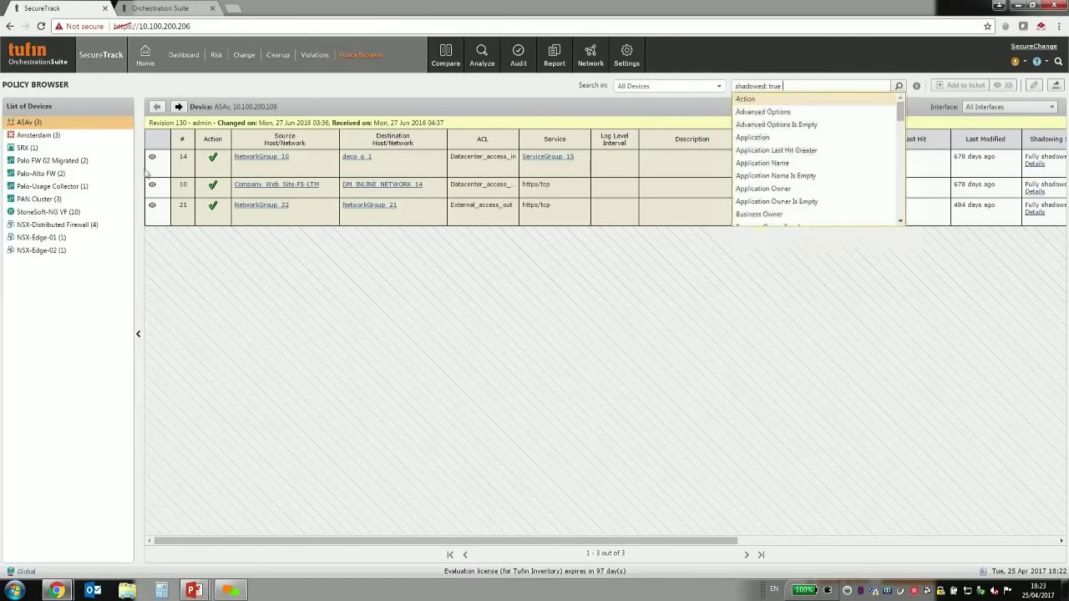
{"action": "left_click", "coordinate": [52, 140]}
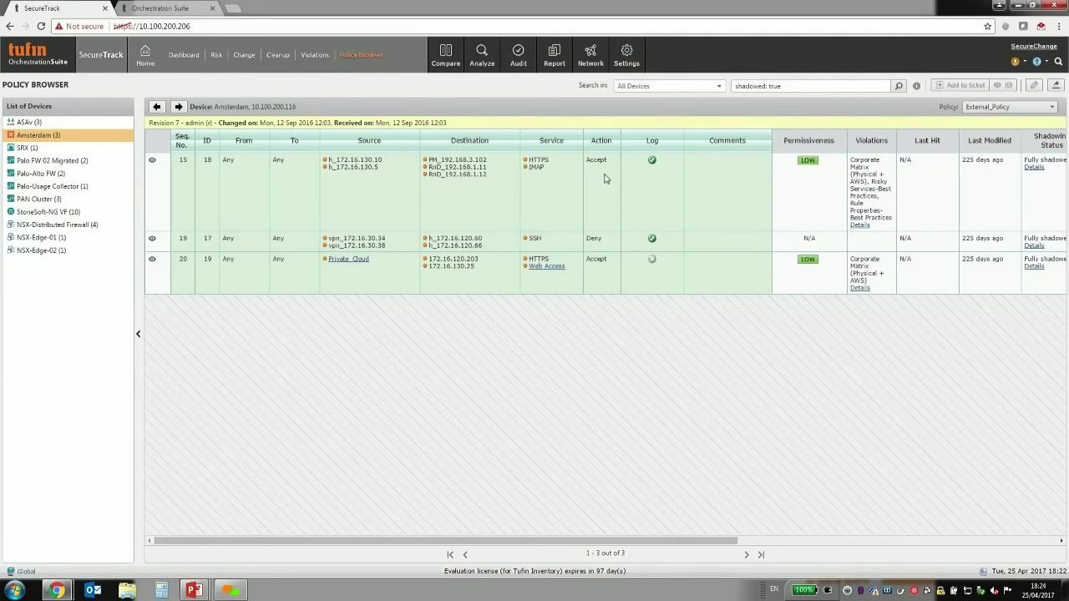
- Replace the rule search with lasthitgreater: 365 and run it across all devices
{"action": "left_click", "coordinate": [797, 86]}
{"action": "key", "text": "ctrl+a"}
{"action": "type", "text": "las"}
{"action": "key", "text": "Down"}
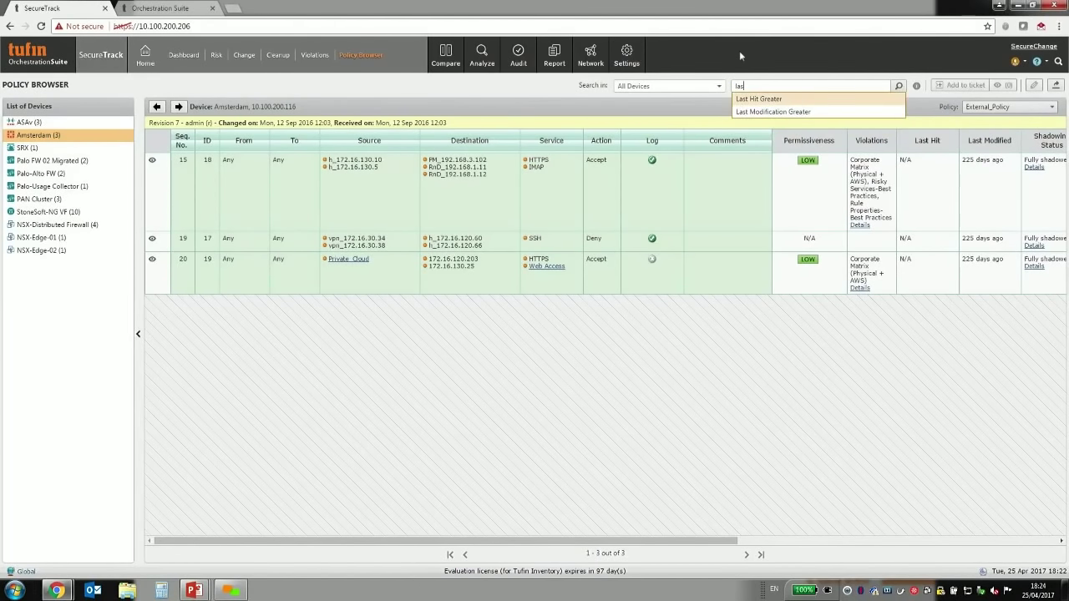
{"action": "key", "text": "Return"}
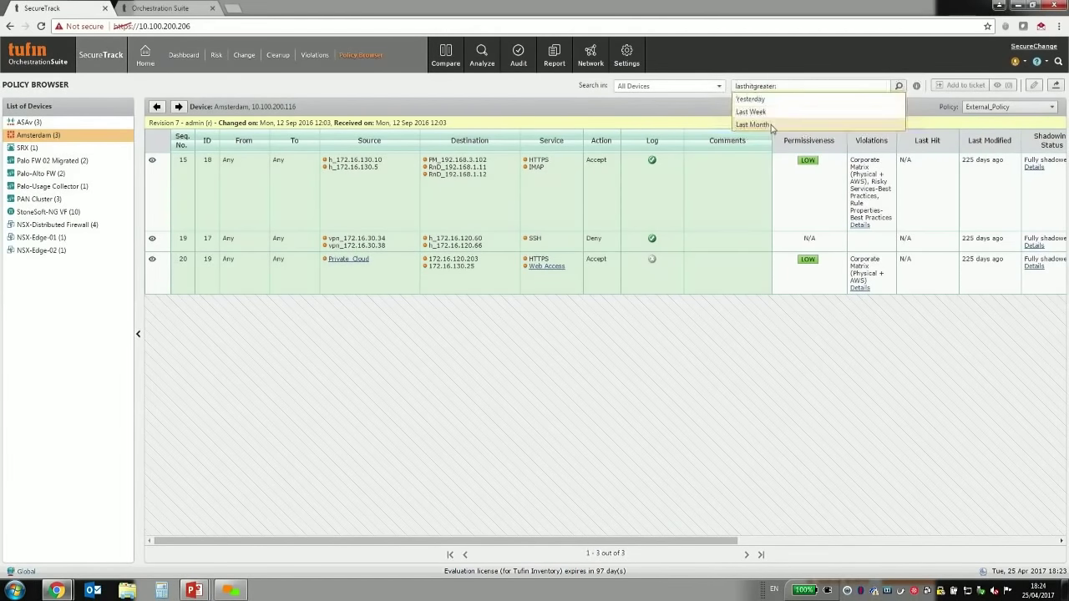
{"action": "type", "text": "365"}
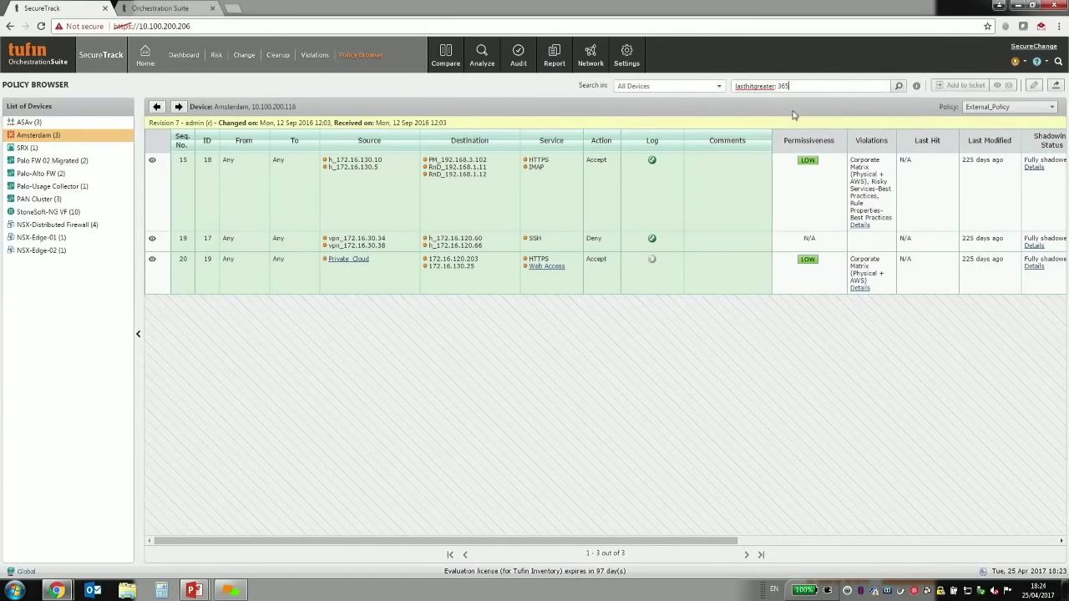
{"action": "left_click", "coordinate": [899, 86]}
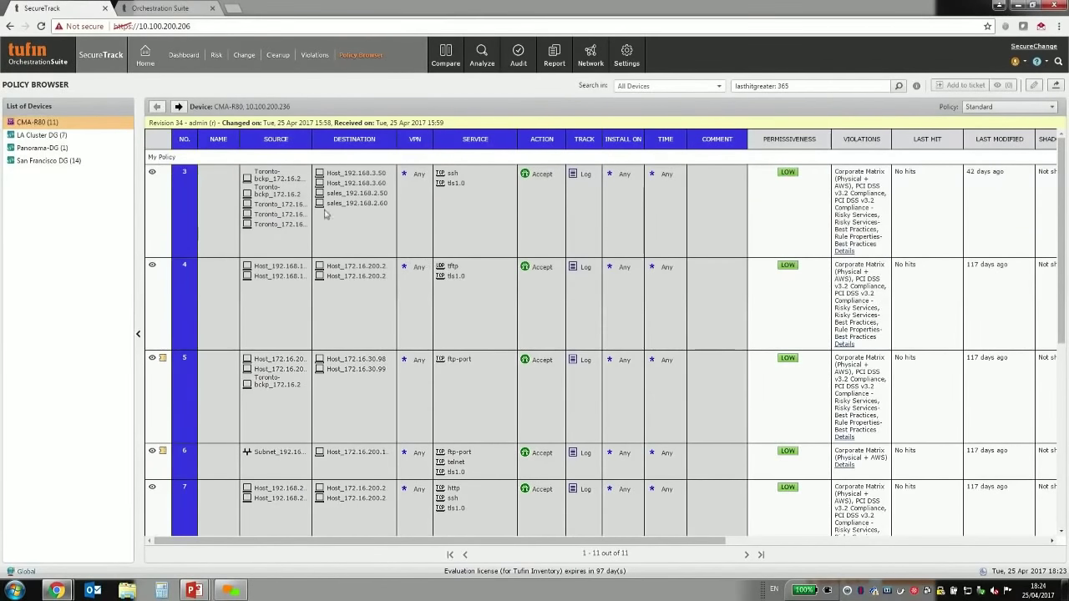
- Add rules 10 and 12 of the CMA-R80 device to the ticket, then view the selected rules and return to the policy browser
{"action": "left_click", "coordinate": [48, 125]}
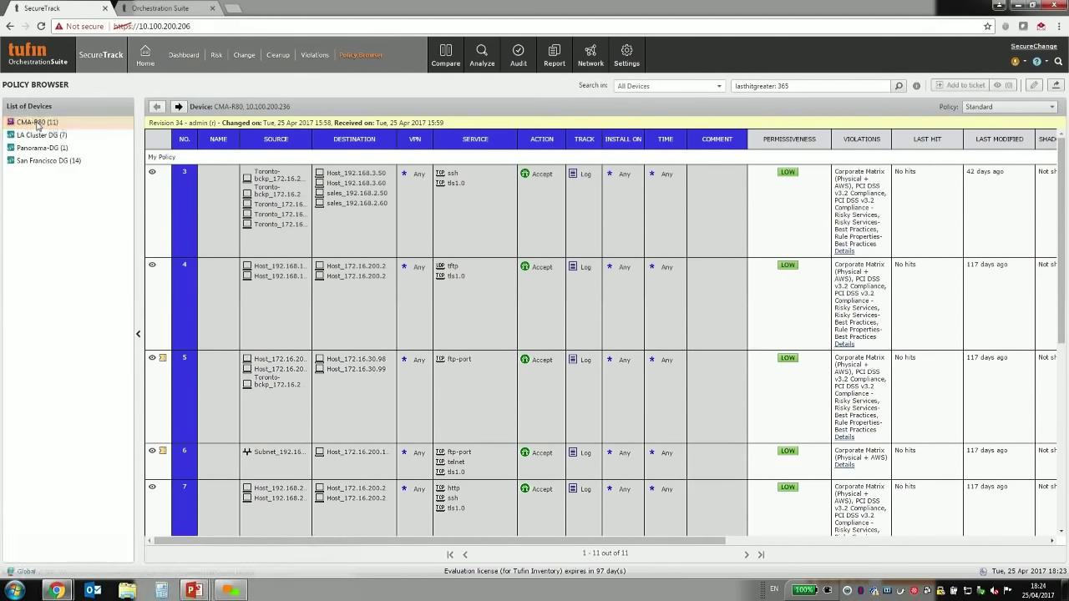
{"action": "left_click", "coordinate": [37, 124]}
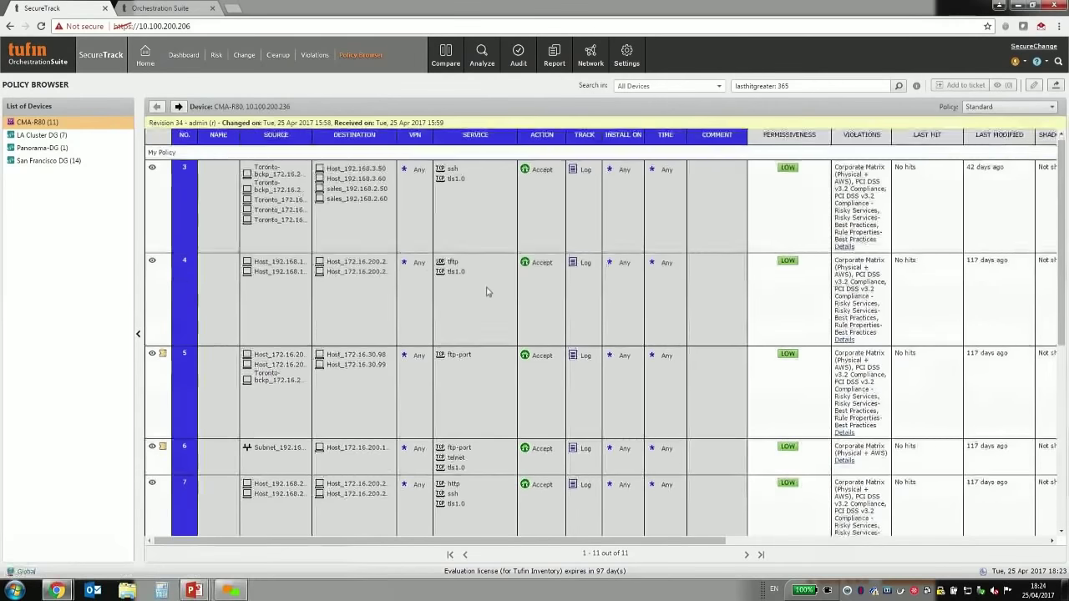
{"action": "scroll", "coordinate": [488, 288], "scroll_direction": "down", "scroll_amount": 5}
{"action": "scroll", "coordinate": [447, 423], "scroll_direction": "up", "scroll_amount": 6}
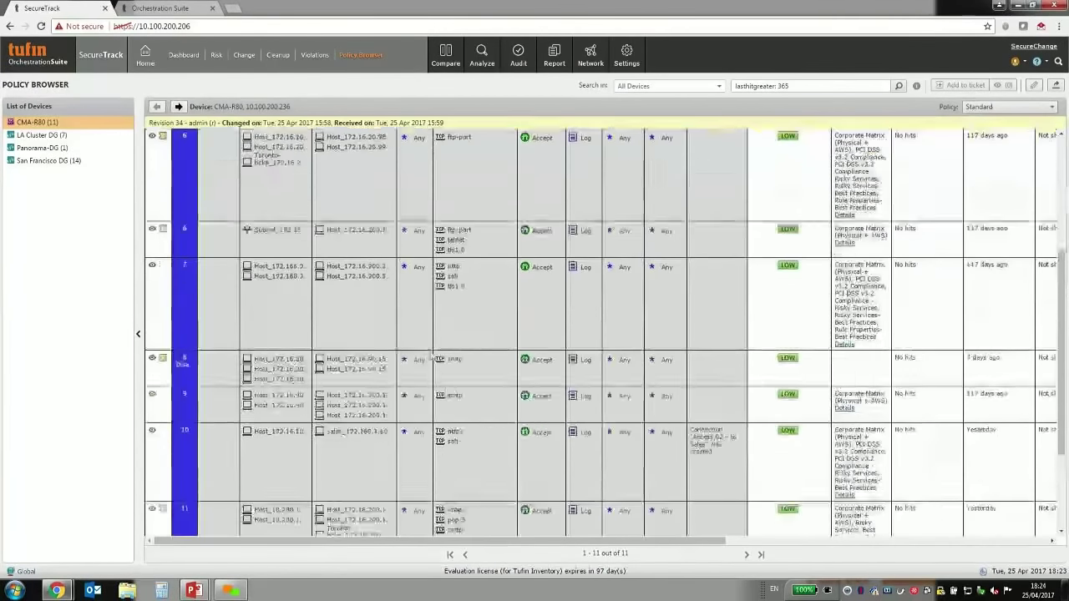
{"action": "scroll", "coordinate": [409, 276], "scroll_direction": "down", "scroll_amount": 5}
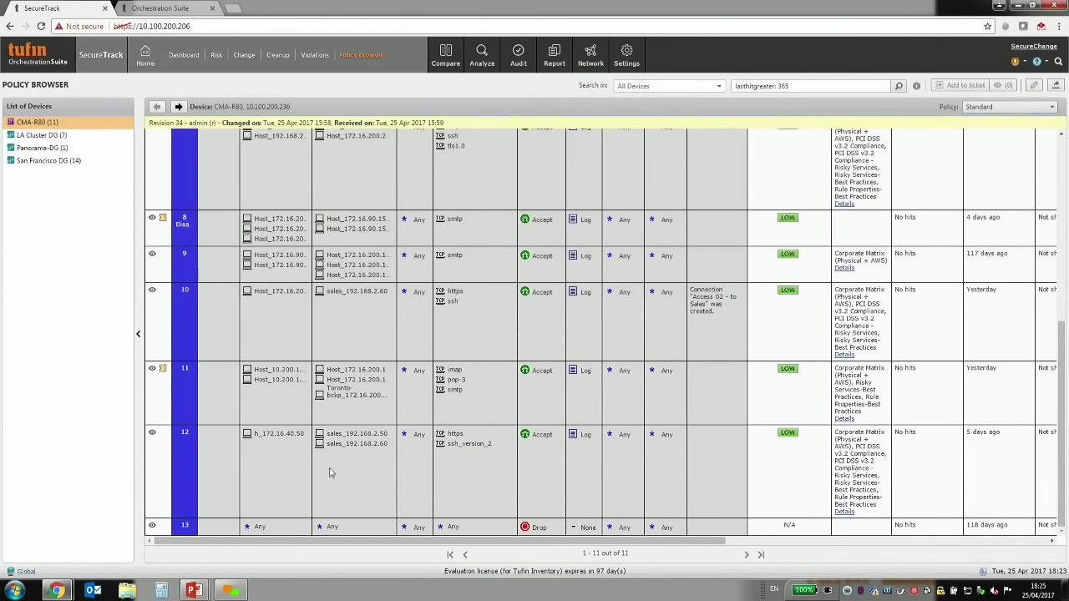
{"action": "left_click", "coordinate": [212, 337]}
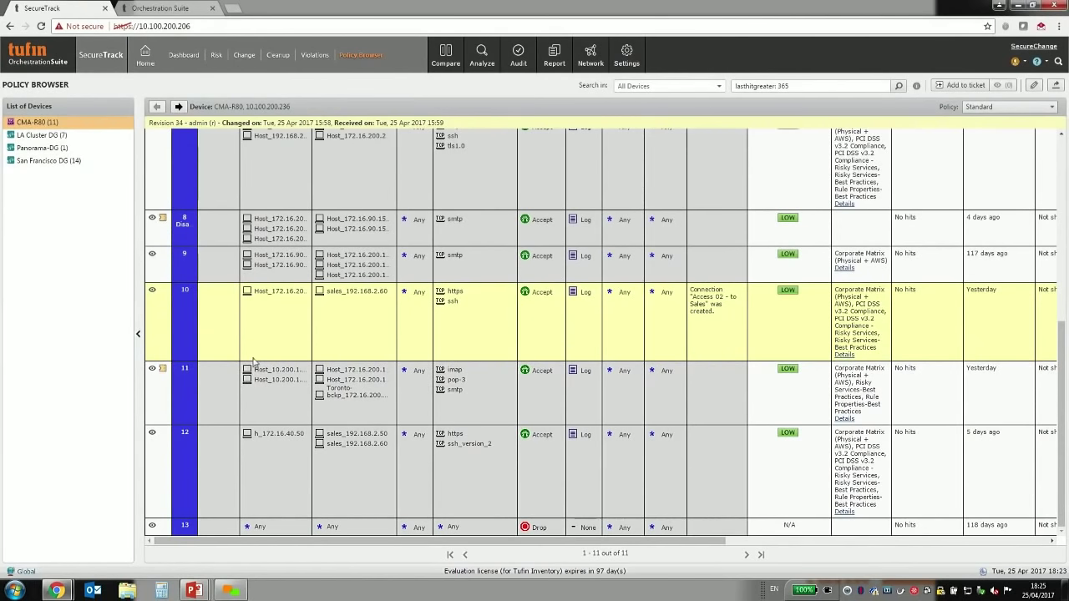
{"action": "left_click", "coordinate": [227, 447], "text": "ctrl"}
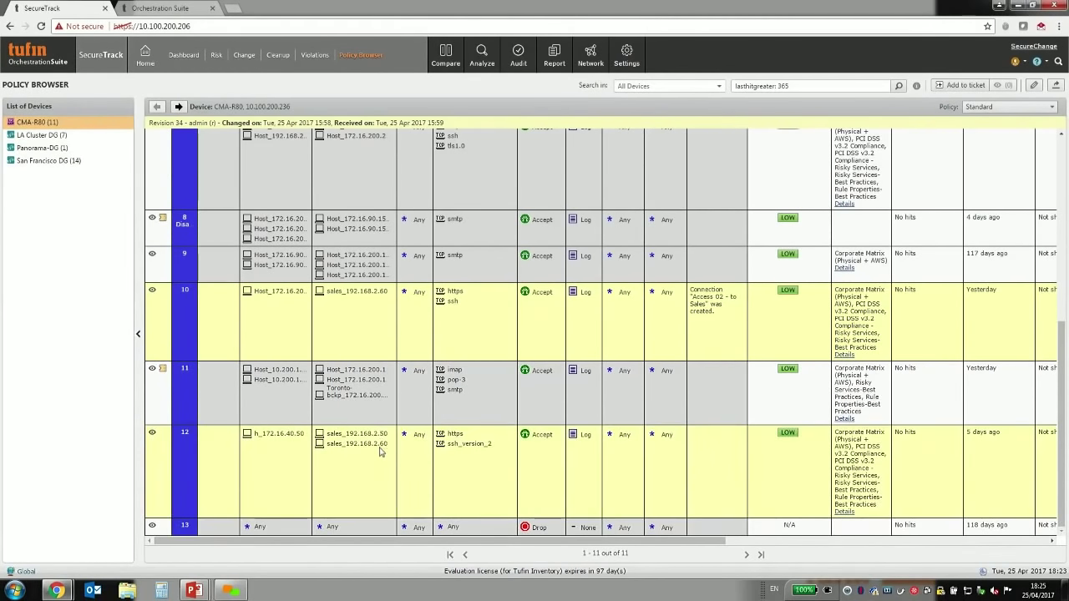
{"action": "left_click", "coordinate": [968, 86]}
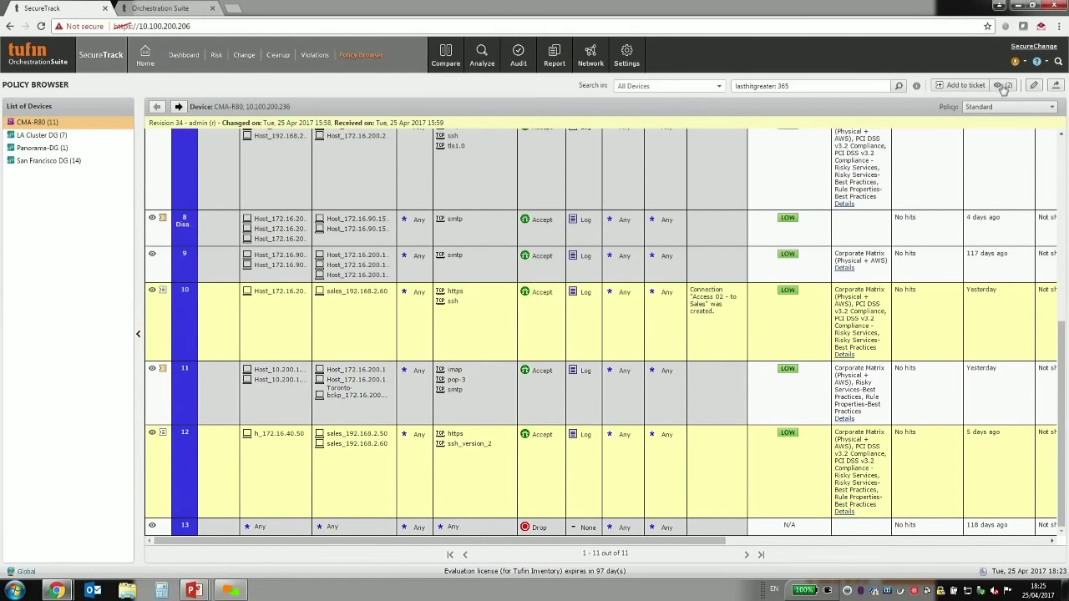
{"action": "left_click", "coordinate": [1001, 86]}
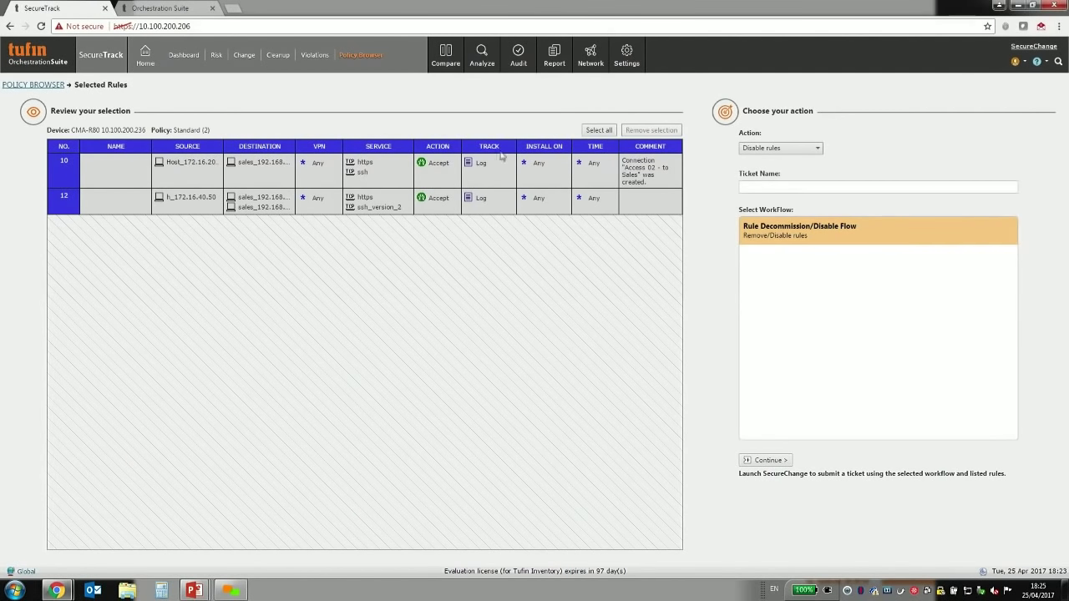
{"action": "left_click", "coordinate": [379, 61]}
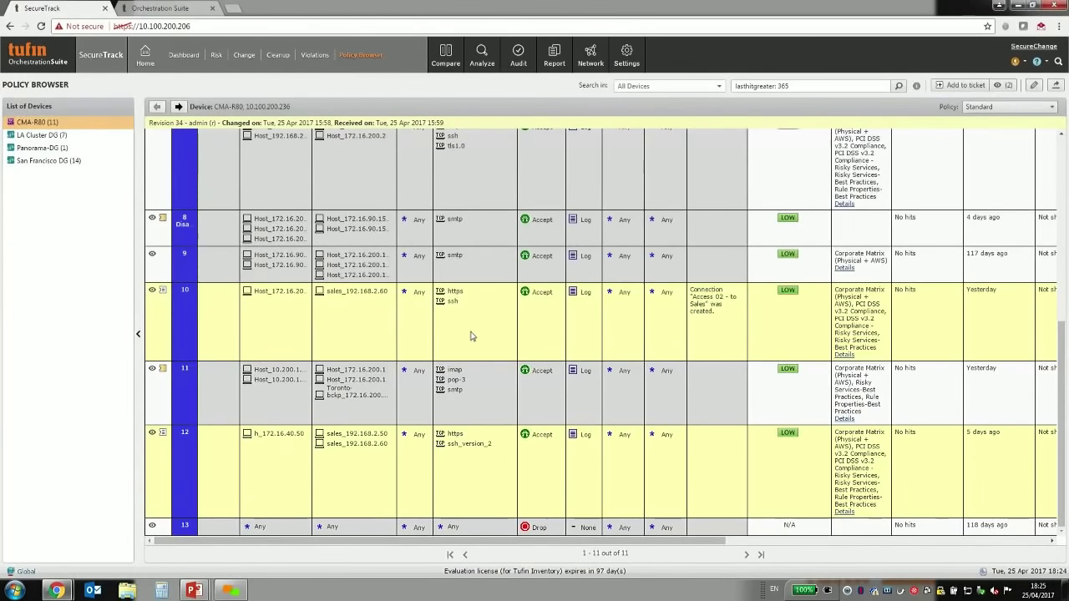
- Examine the CMA-R80 rules across all columns, including last hit, shadowing status, ticket ID, business owner, expiration date and application name
{"action": "scroll", "coordinate": [470, 270], "scroll_direction": "up", "scroll_amount": 5}
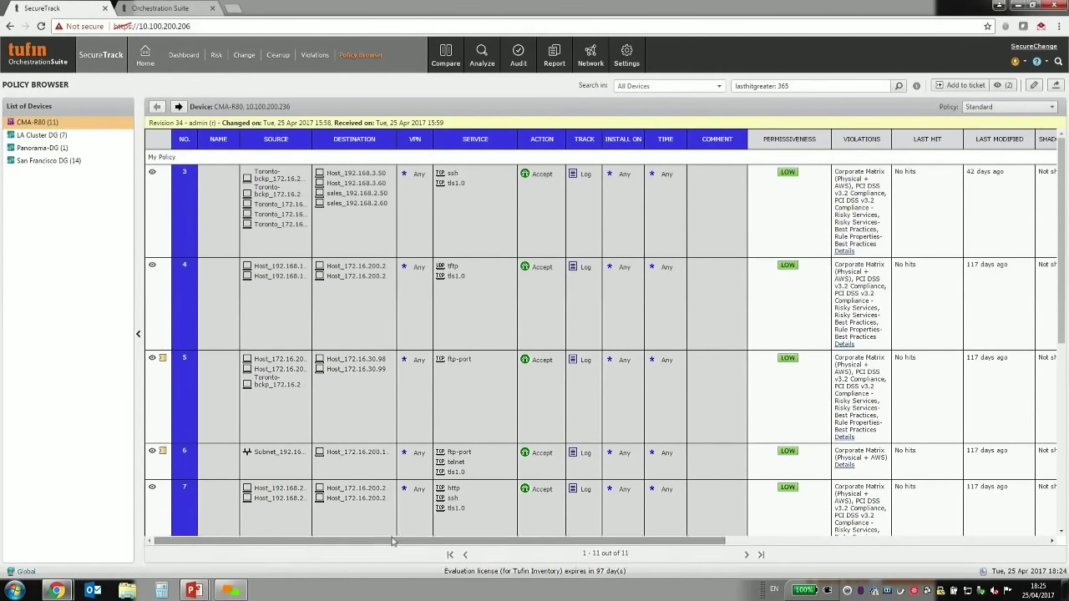
{"action": "scroll", "coordinate": [389, 541], "scroll_direction": "right", "scroll_amount": 5}
{"action": "scroll", "coordinate": [312, 532], "scroll_direction": "left", "scroll_amount": 5}
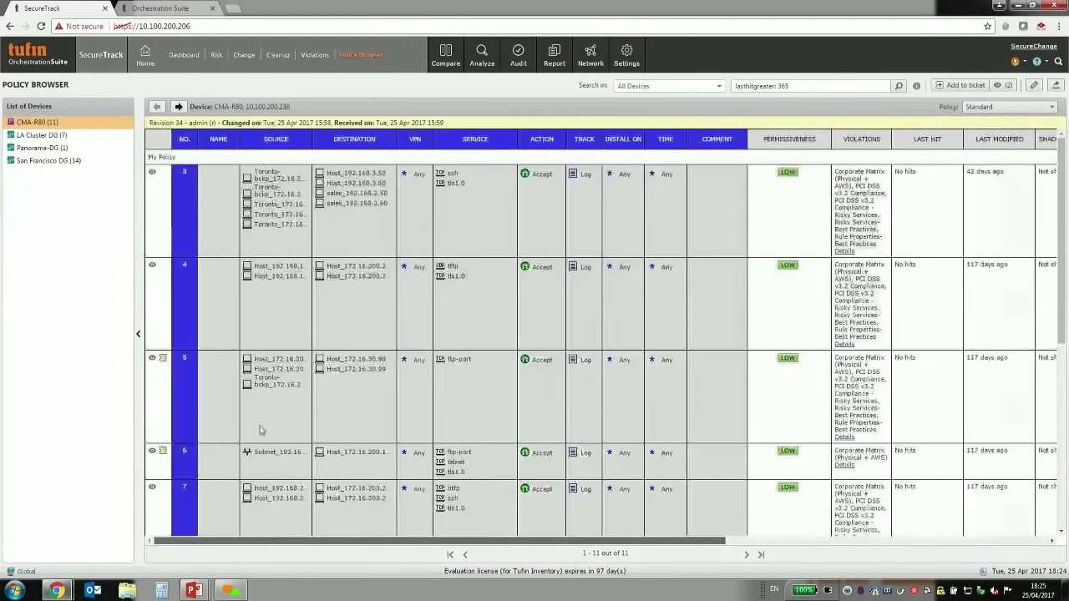
{"action": "scroll", "coordinate": [276, 429], "scroll_direction": "down", "scroll_amount": 5}
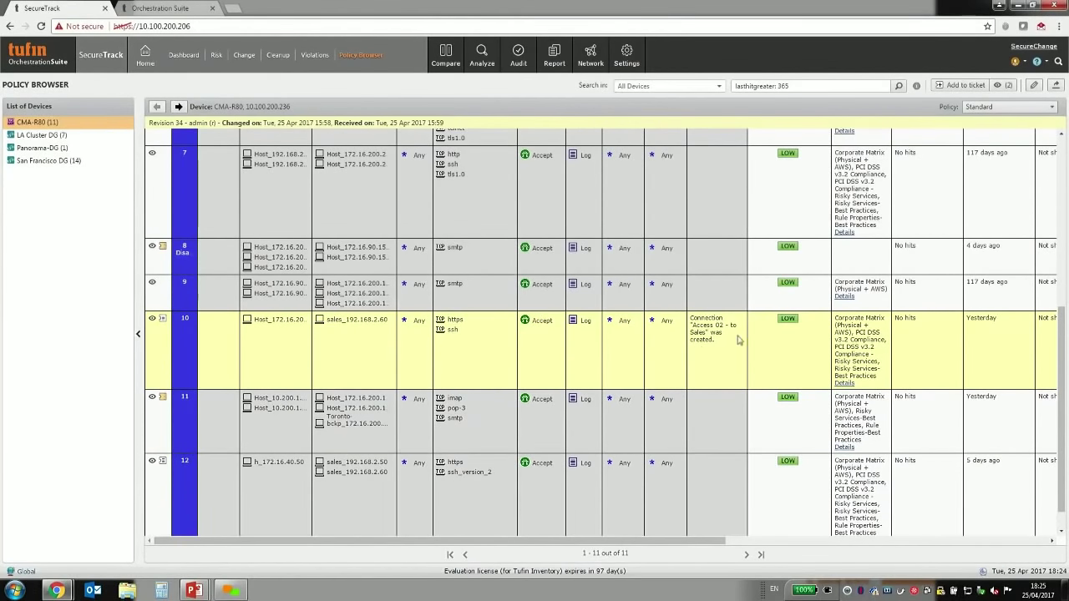
{"action": "left_click", "coordinate": [487, 356]}
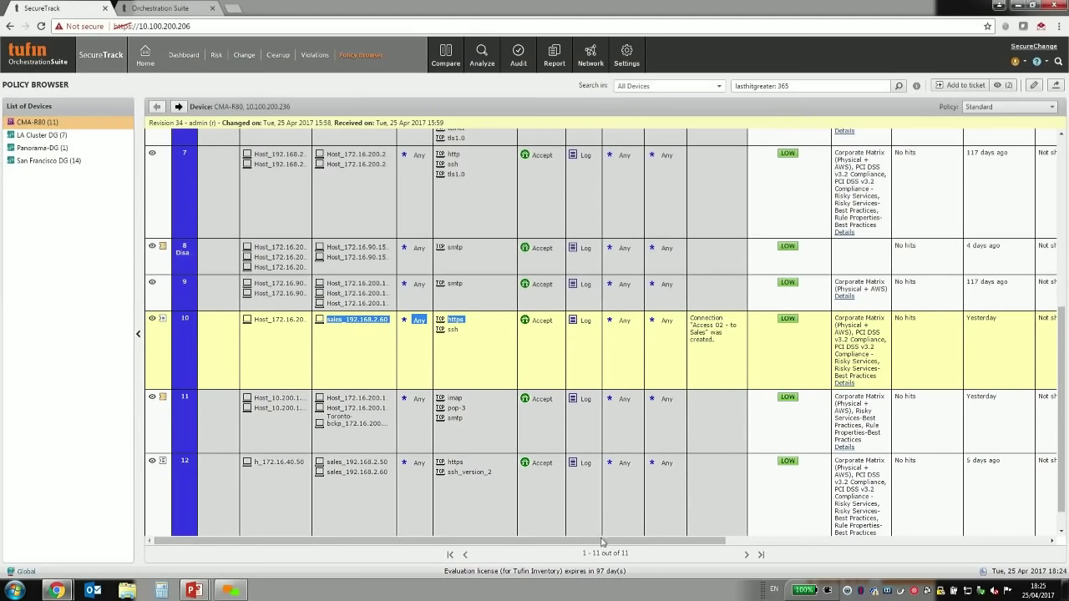
{"action": "left_click_drag", "start_coordinate": [604, 542], "coordinate": [970, 541]}
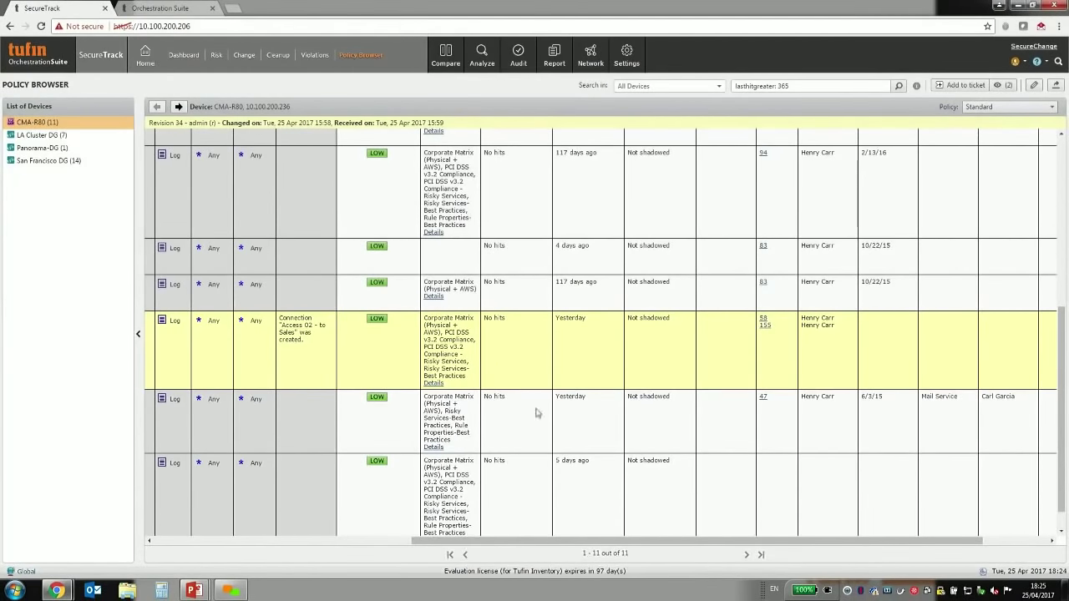
{"action": "scroll", "coordinate": [411, 315], "scroll_direction": "up", "scroll_amount": 5}
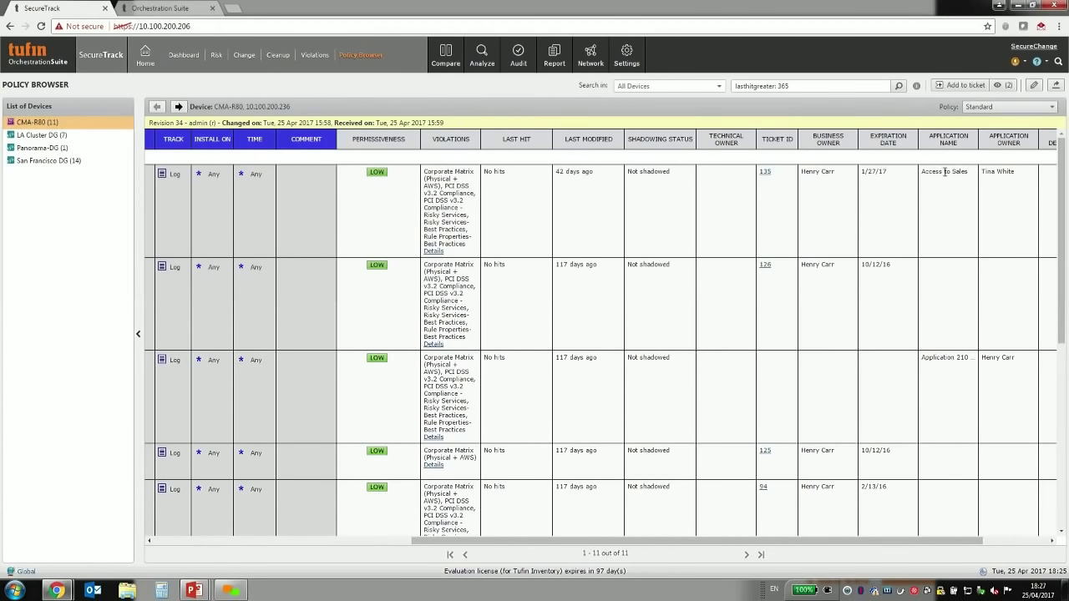
{"action": "left_click_drag", "start_coordinate": [912, 542], "coordinate": [978, 544]}
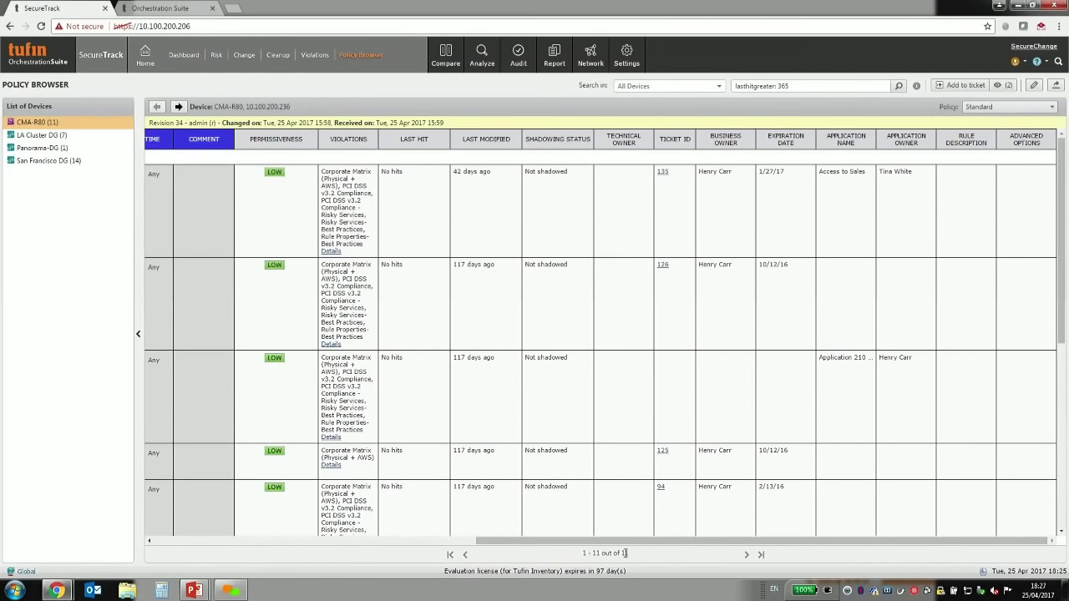
{"action": "scroll", "coordinate": [628, 553], "scroll_direction": "down", "scroll_amount": 10}
{"action": "scroll", "coordinate": [357, 446], "scroll_direction": "left", "scroll_amount": 5}
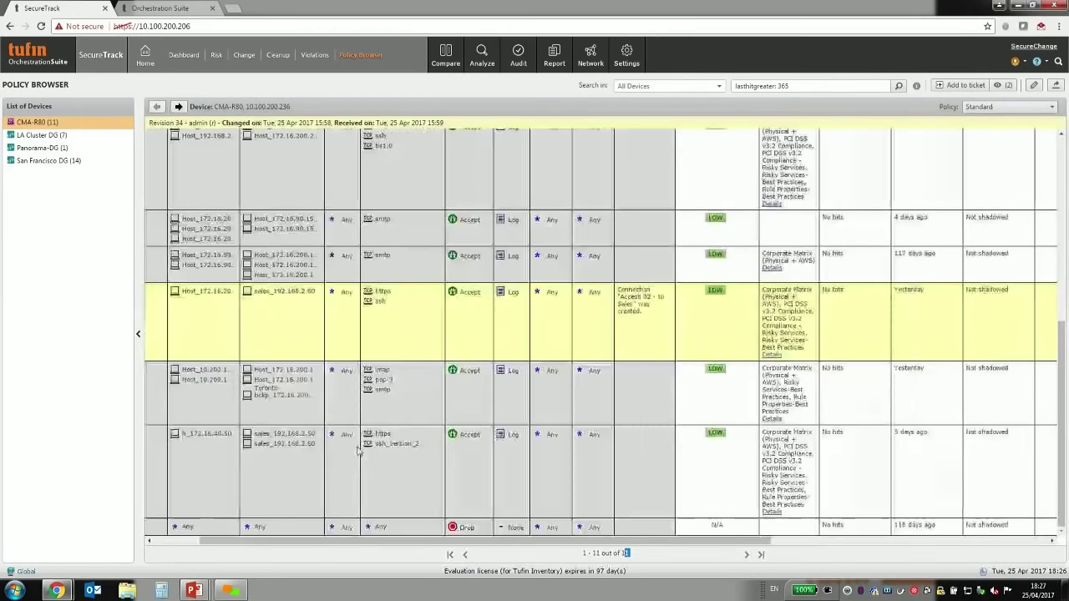
{"action": "scroll", "coordinate": [358, 447], "scroll_direction": "up", "scroll_amount": 10}
{"action": "scroll", "coordinate": [317, 442], "scroll_direction": "left", "scroll_amount": 2}
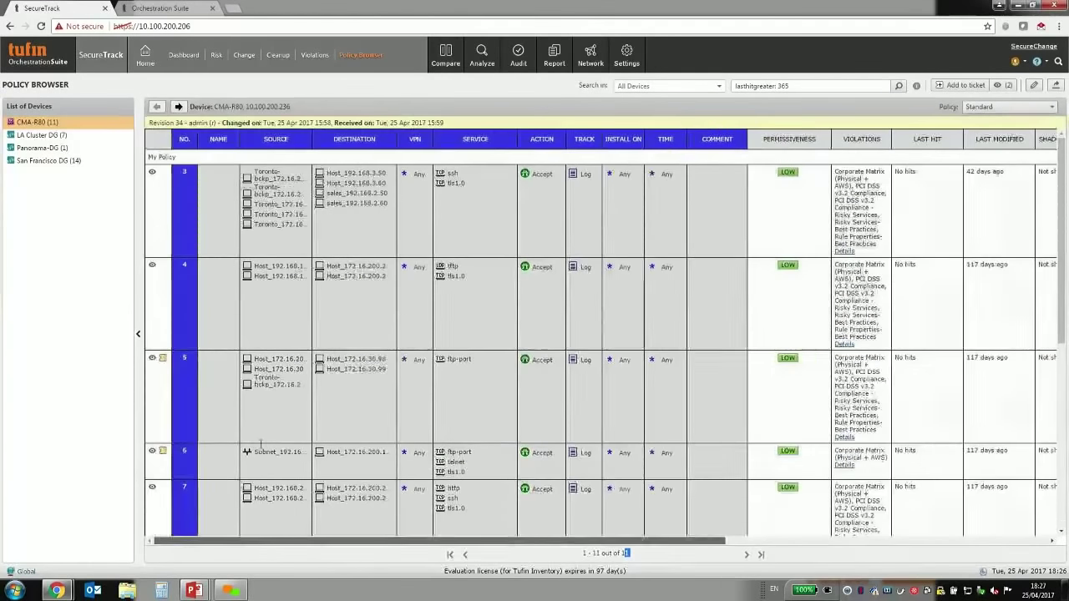
{"action": "scroll", "coordinate": [290, 440], "scroll_direction": "down", "scroll_amount": 5}
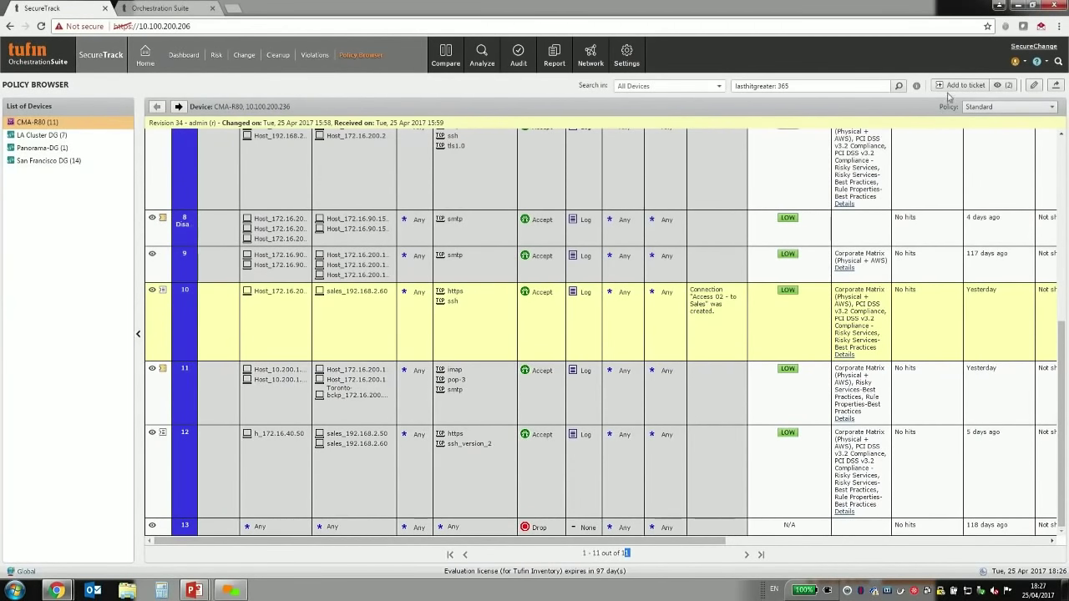
- Open the review of the rules selected for the ticket and choose Disable rules as the action
{"action": "left_click", "coordinate": [1003, 87]}
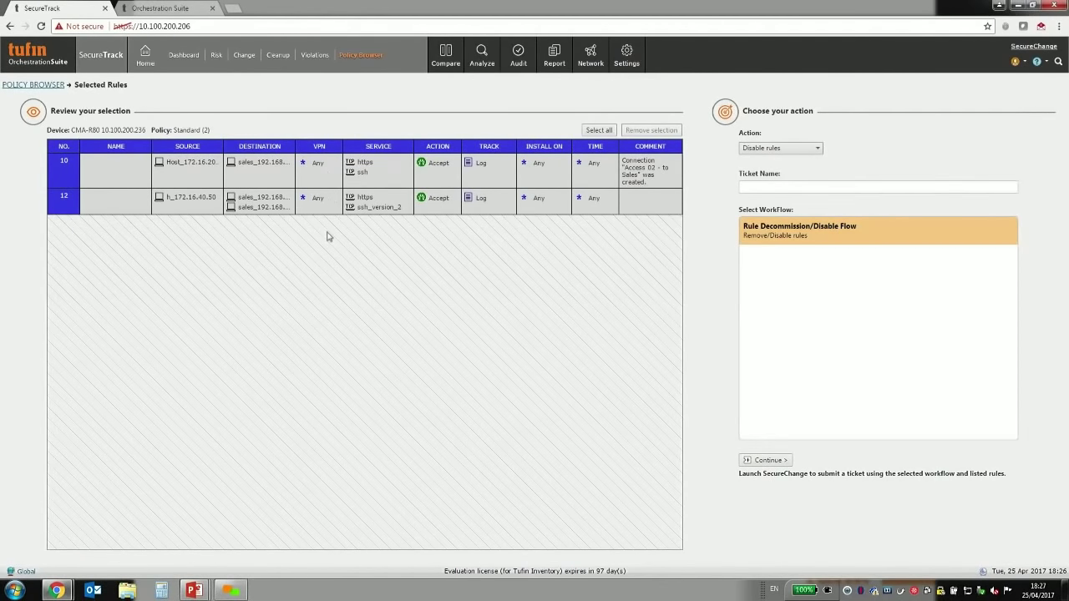
{"action": "left_click", "coordinate": [817, 149]}
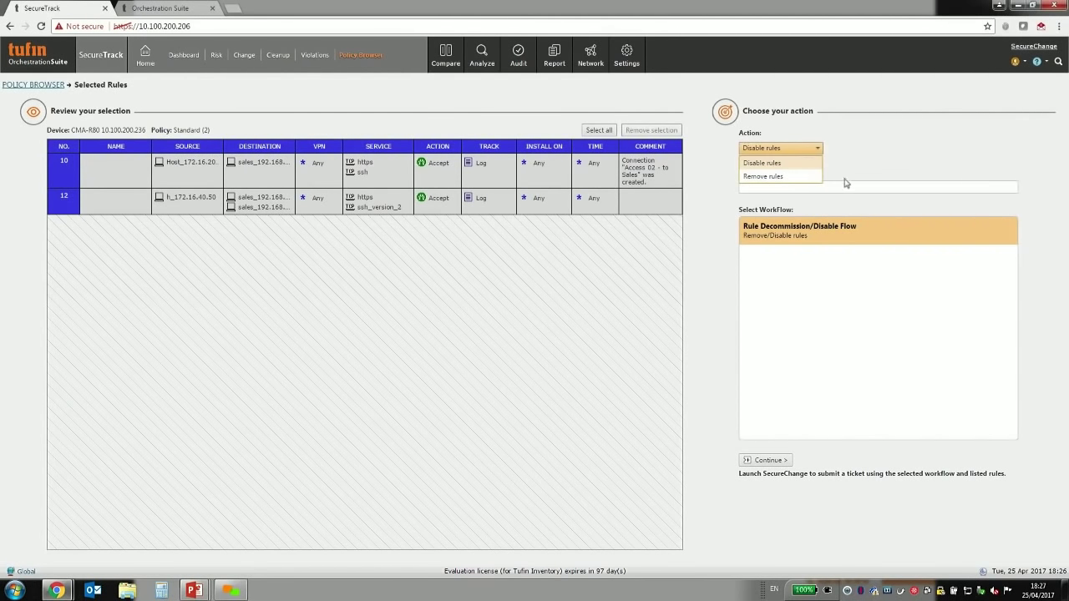
{"action": "left_click", "coordinate": [895, 143]}
{"action": "left_click", "coordinate": [815, 149]}
{"action": "left_click", "coordinate": [807, 165]}
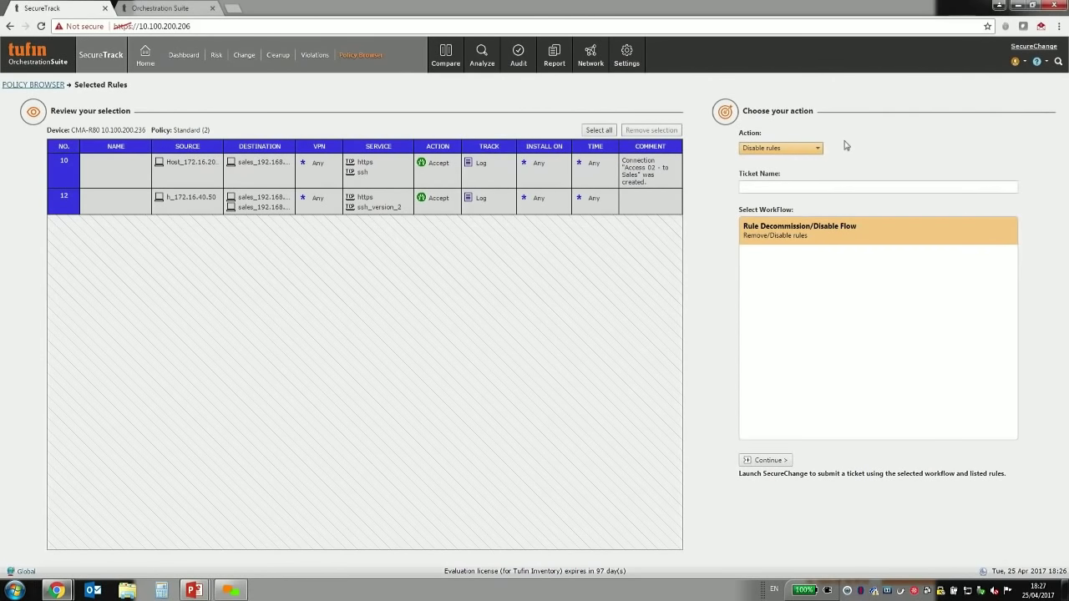
- Name the ticket Cleanup Project 32#, continue with the Rule Decommission/Disable Flow and open the draft request in SecureChange
{"action": "left_click", "coordinate": [827, 189]}
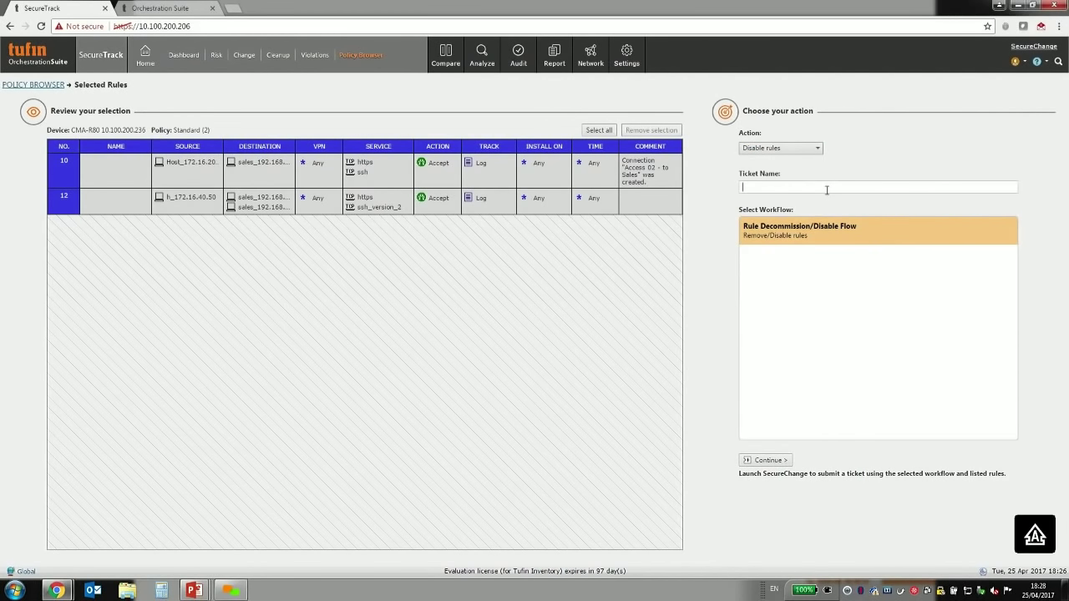
{"action": "type", "text": "Cleanup Project 32#"}
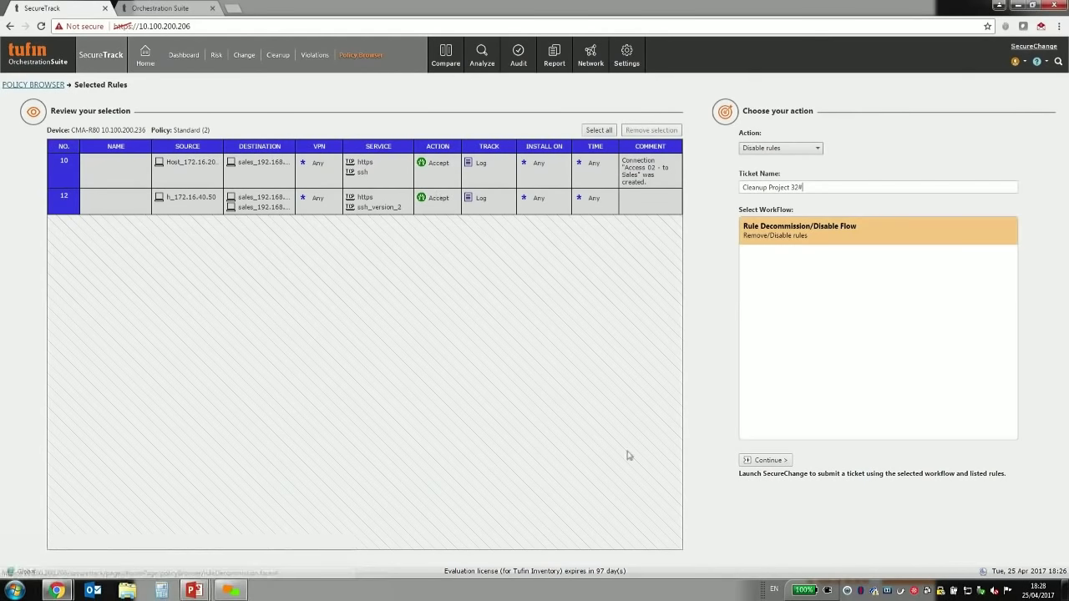
{"action": "left_click", "coordinate": [761, 463]}
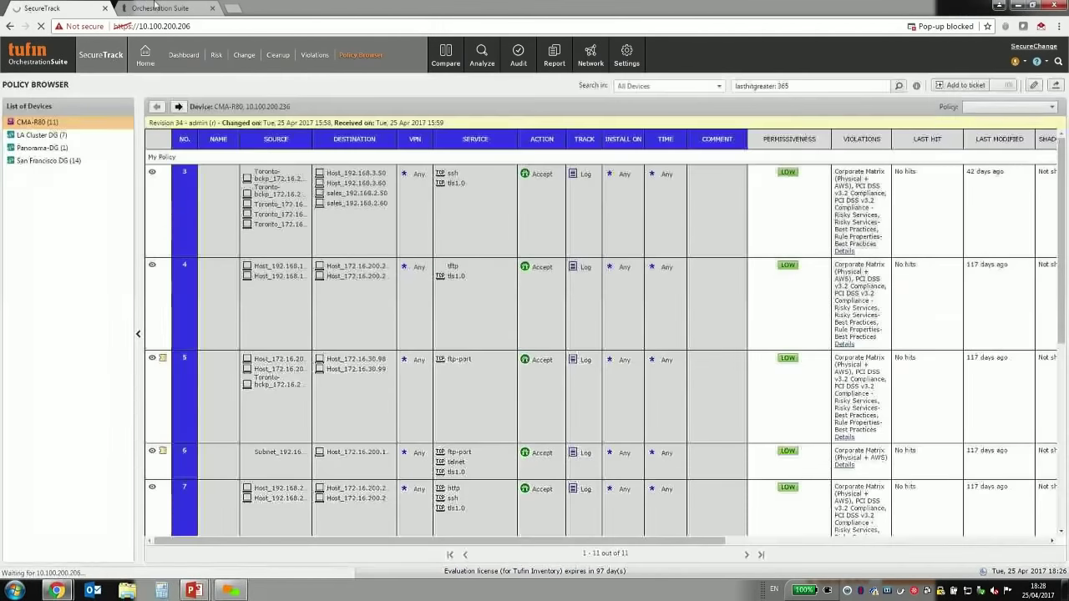
{"action": "left_click", "coordinate": [154, 7]}
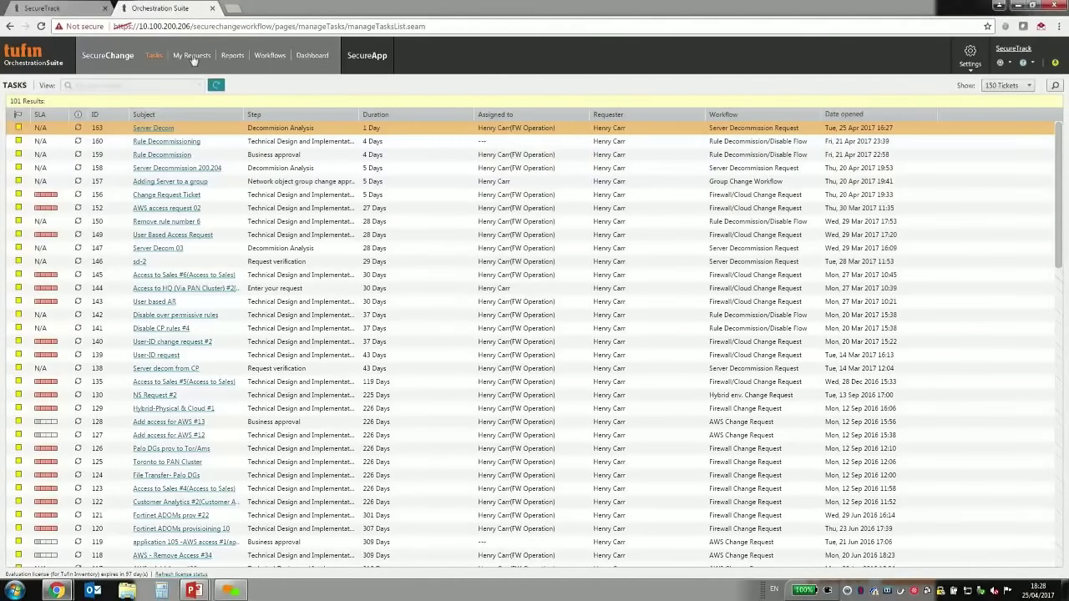
{"action": "left_click", "coordinate": [192, 57]}
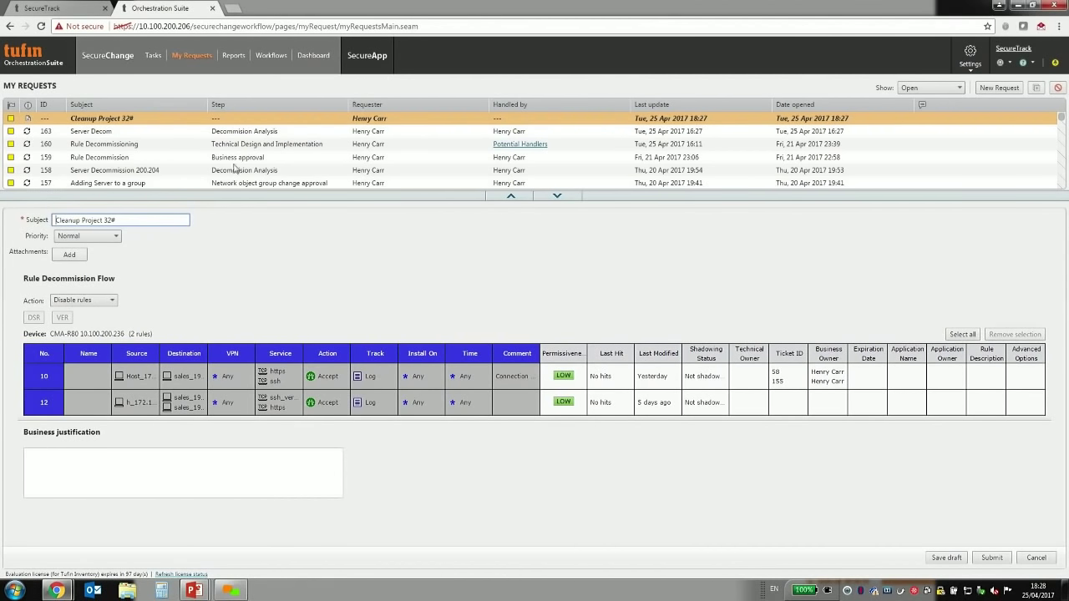
- Look at the stages of the Rule Decommission/Disable Flow workflow and return to the draft Cleanup Project 32# request
{"action": "left_click", "coordinate": [276, 60]}
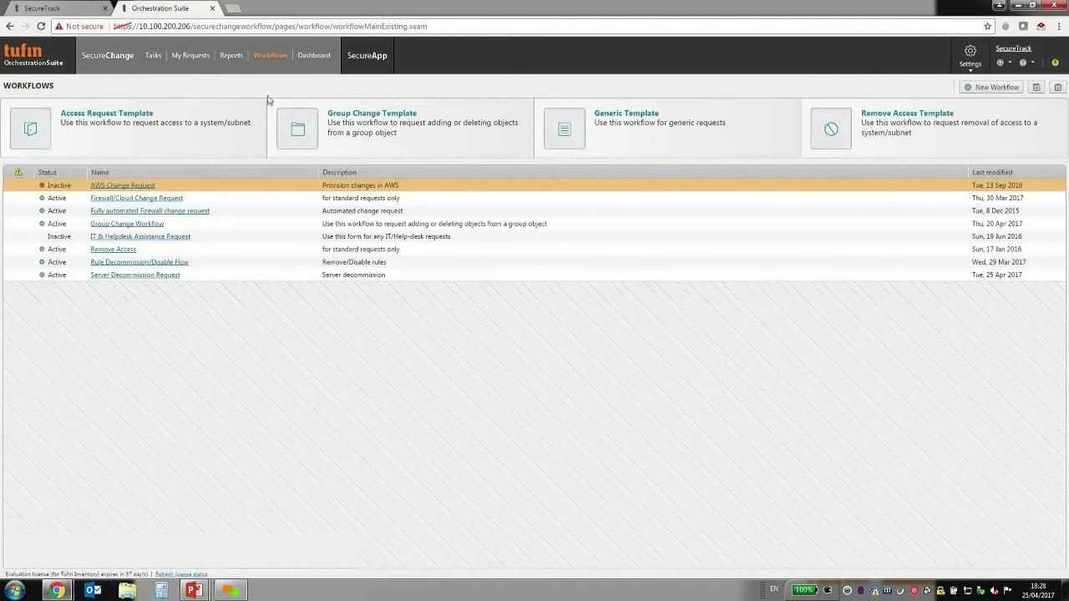
{"action": "left_click", "coordinate": [154, 263]}
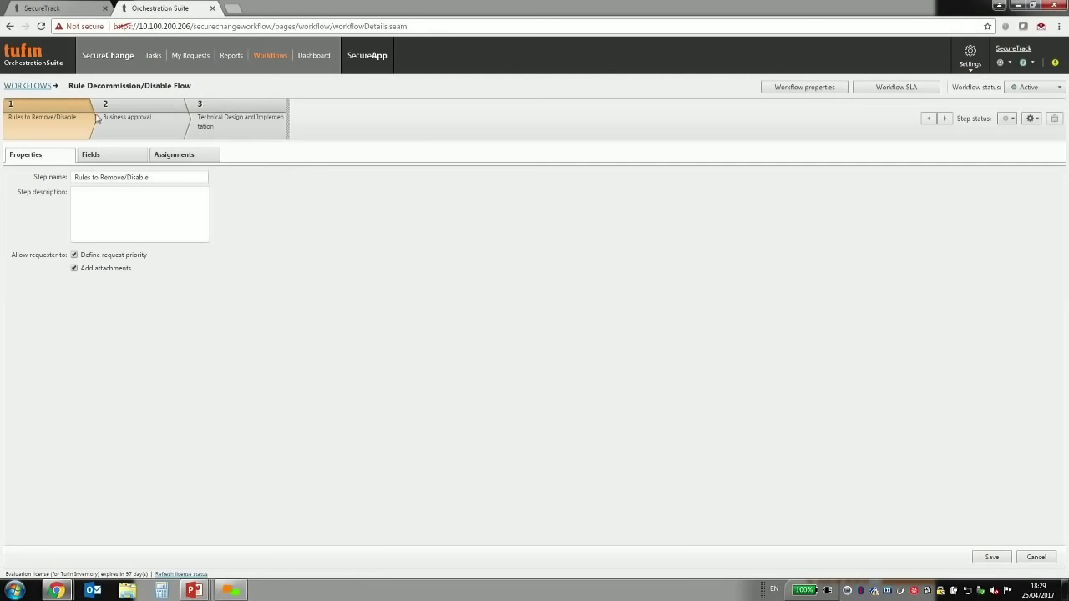
{"action": "left_click", "coordinate": [97, 119]}
{"action": "left_click", "coordinate": [192, 57]}
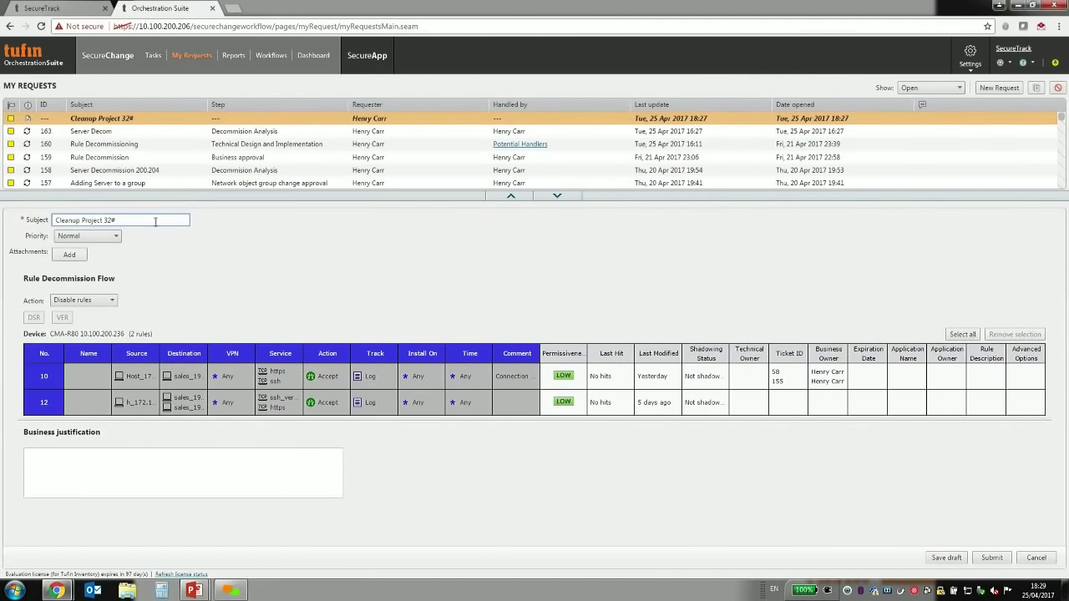
- Set the request's priority to Critical and check the available actions, keeping Disable rules
{"action": "left_click", "coordinate": [108, 238]}
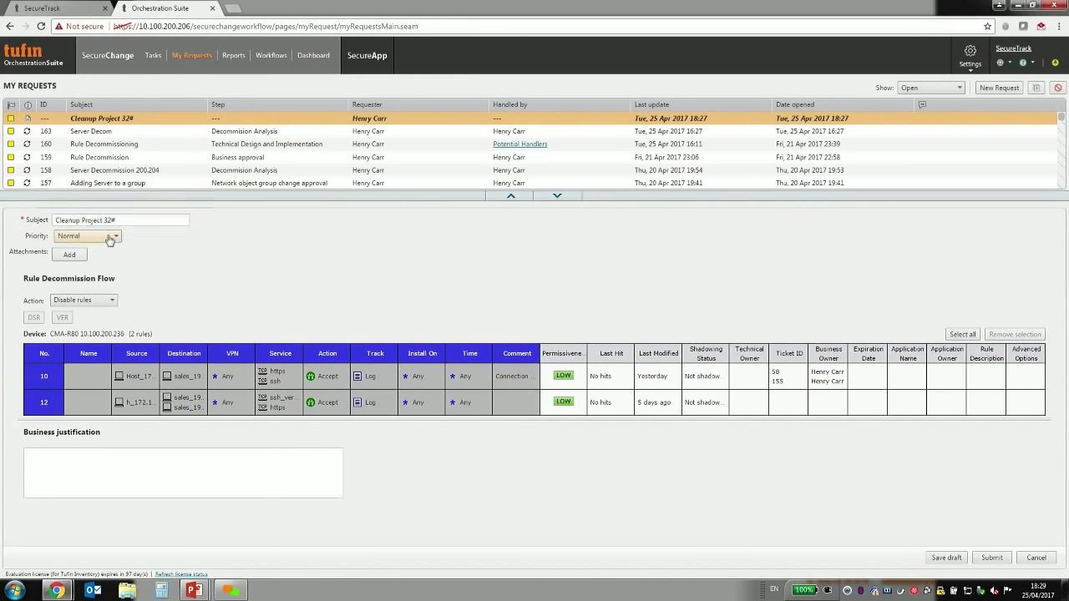
{"action": "left_click", "coordinate": [84, 251]}
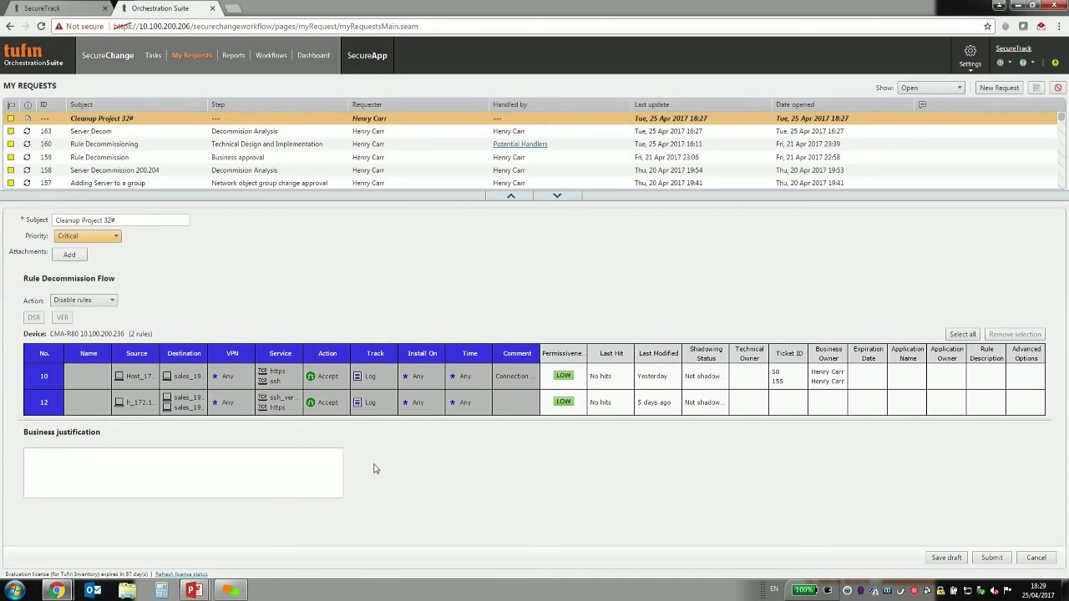
{"action": "left_click", "coordinate": [112, 300]}
{"action": "left_click", "coordinate": [171, 299]}
- Enter "This rules were never hit" as the business justification and submit the request
{"action": "left_click", "coordinate": [157, 481]}
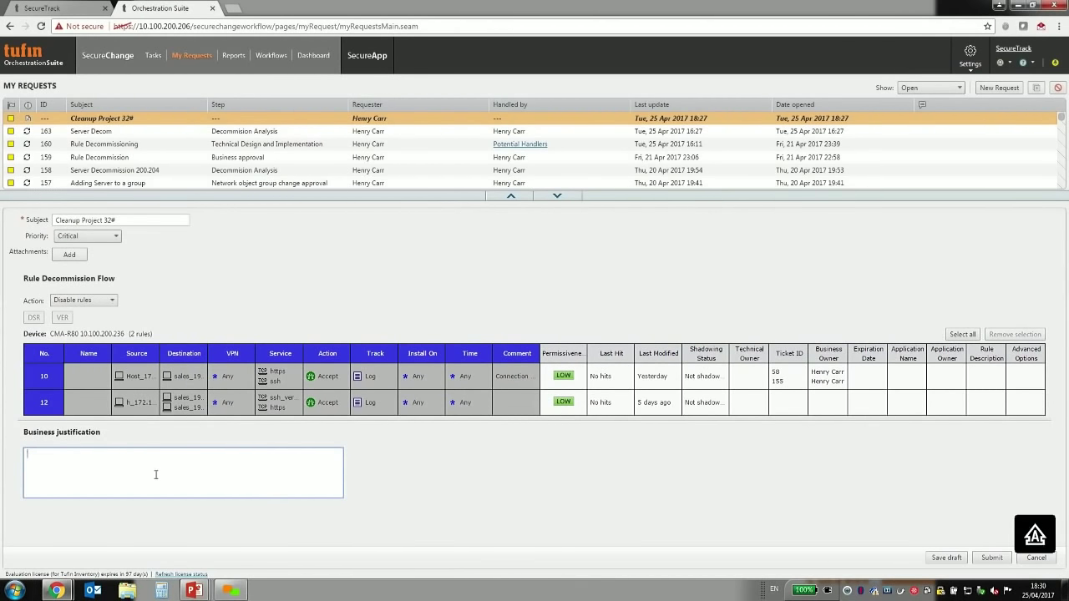
{"action": "type", "text": "Th"}
{"action": "key", "text": "BackSpace"}
{"action": "key", "text": "BackSpace"}
{"action": "key", "text": "BackSpace"}
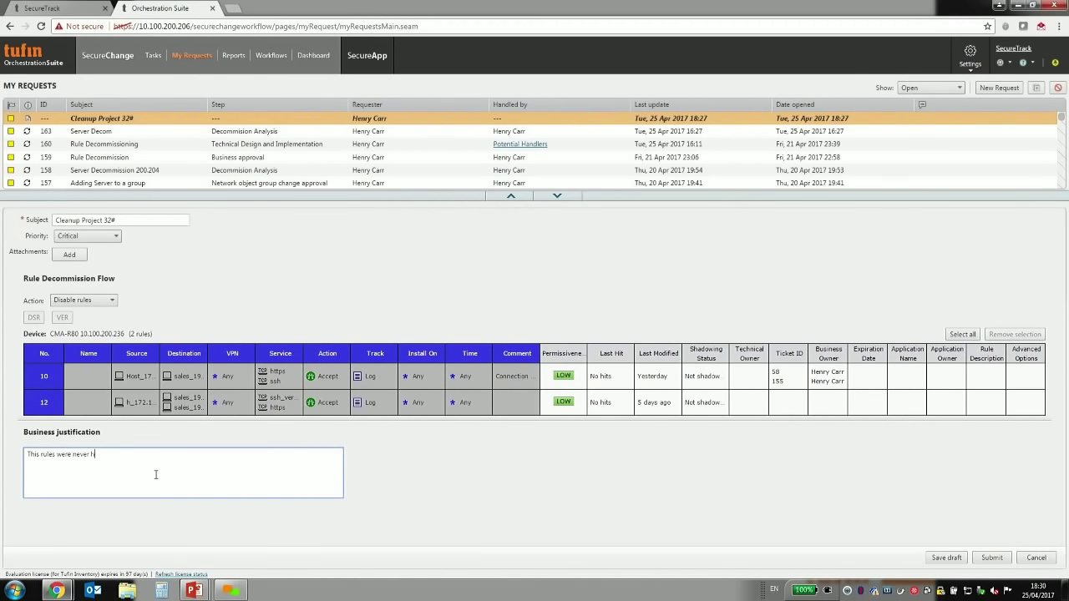
{"action": "left_click", "coordinate": [991, 556]}
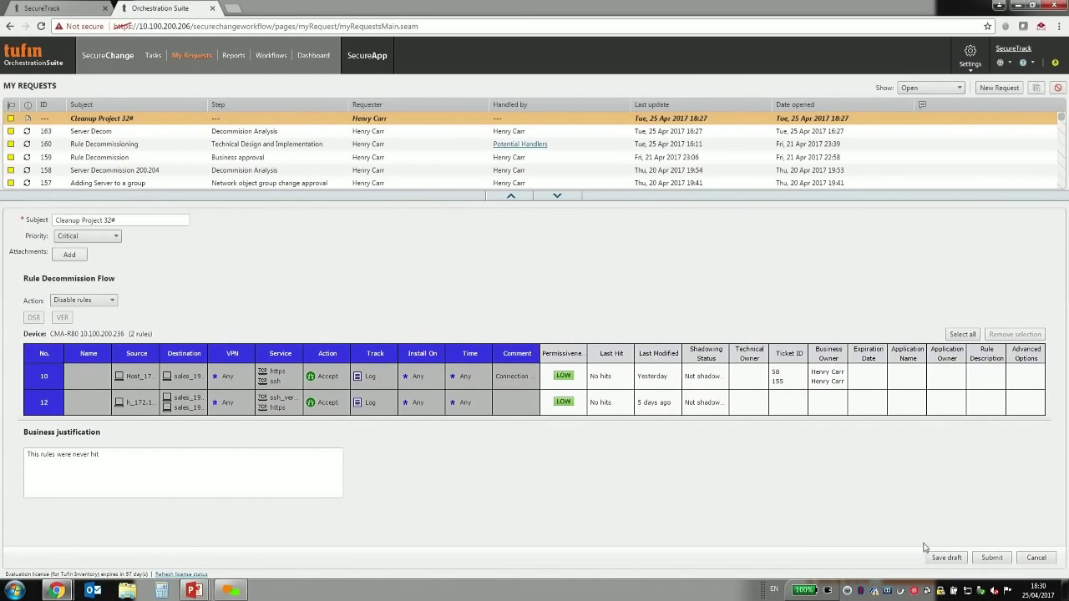
{"action": "left_click", "coordinate": [992, 557]}
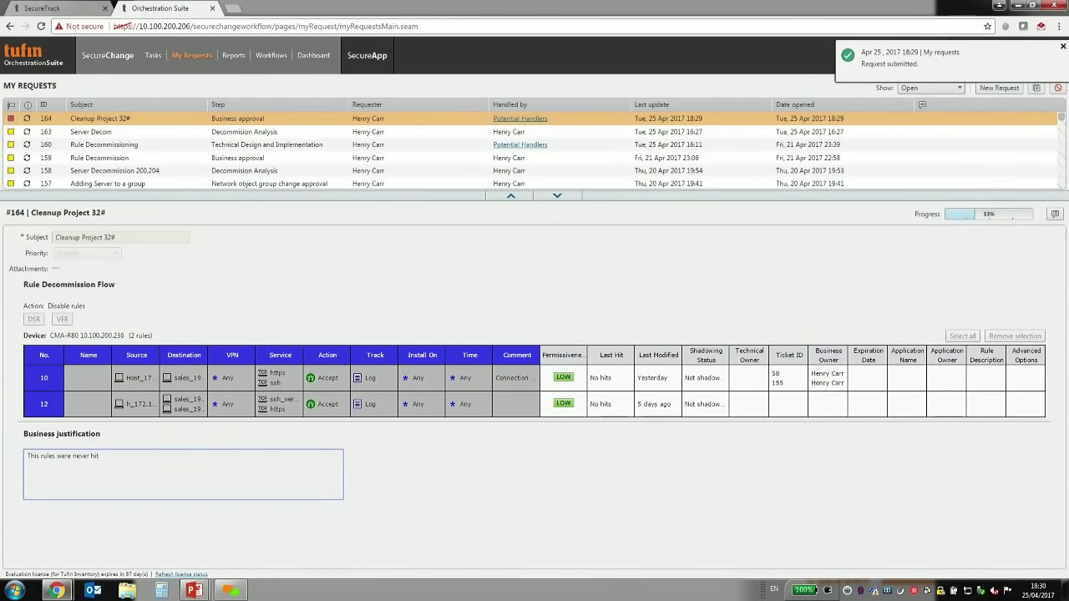
{"action": "left_click", "coordinate": [1063, 47]}
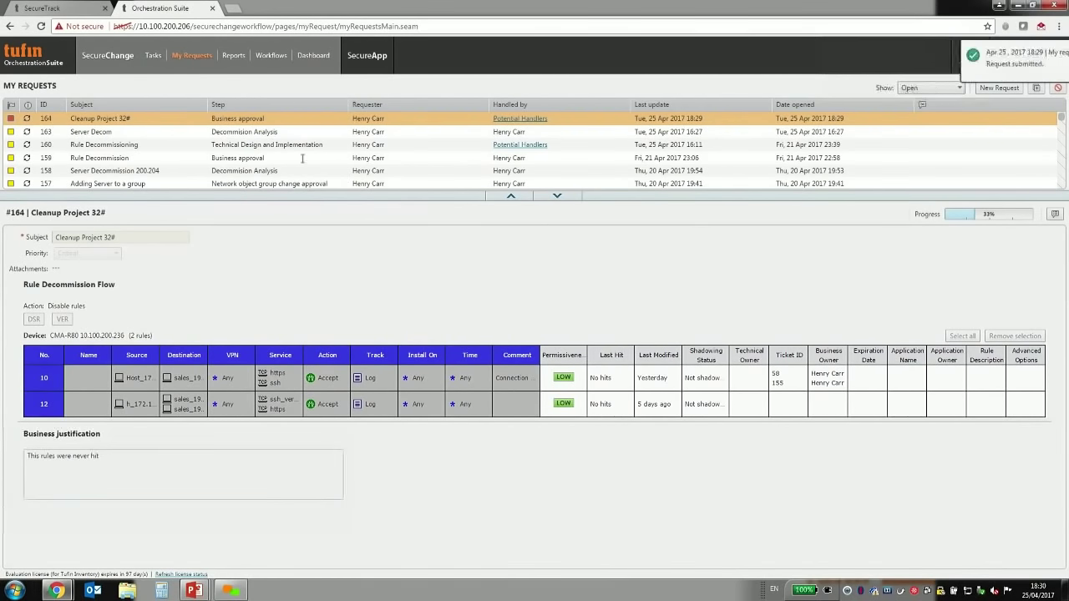
- Accept the business approval task of Cleanup Project 32#, approve the rule decommission and complete the task
{"action": "left_click", "coordinate": [152, 56]}
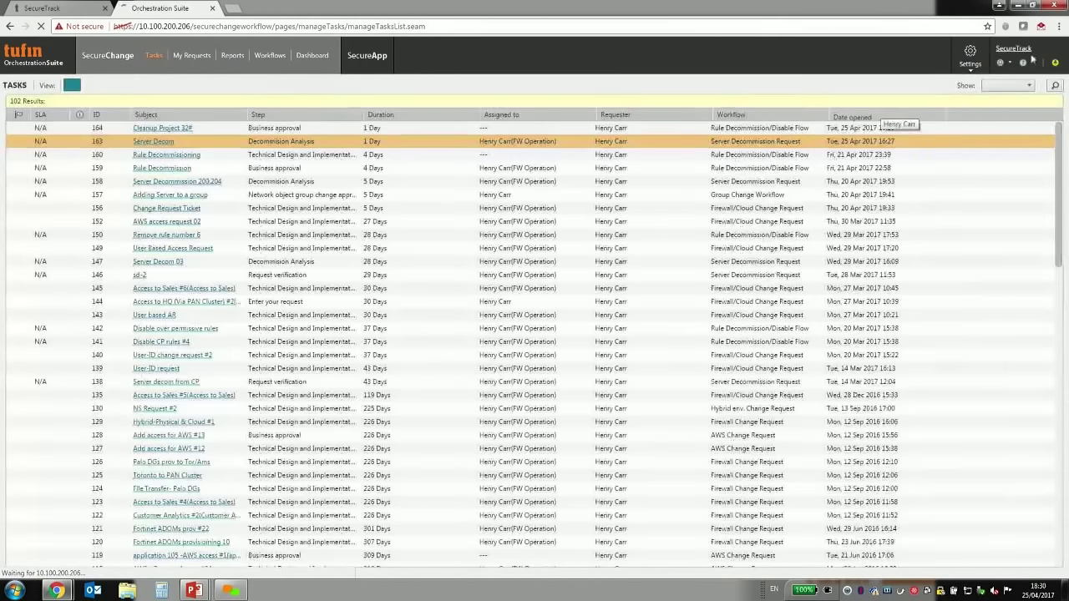
{"action": "left_click", "coordinate": [177, 129]}
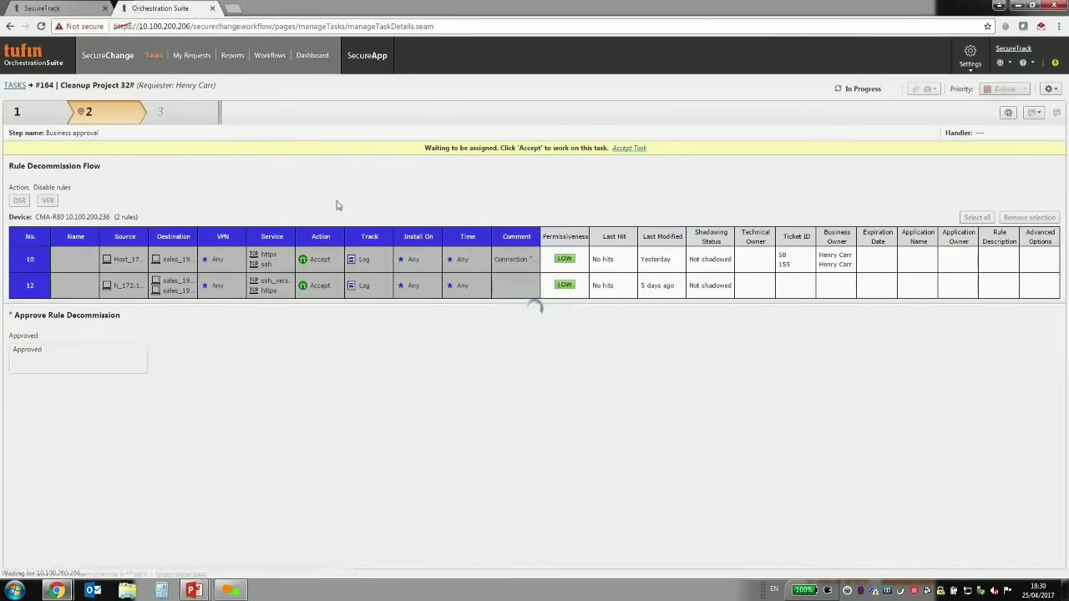
{"action": "left_click", "coordinate": [639, 149]}
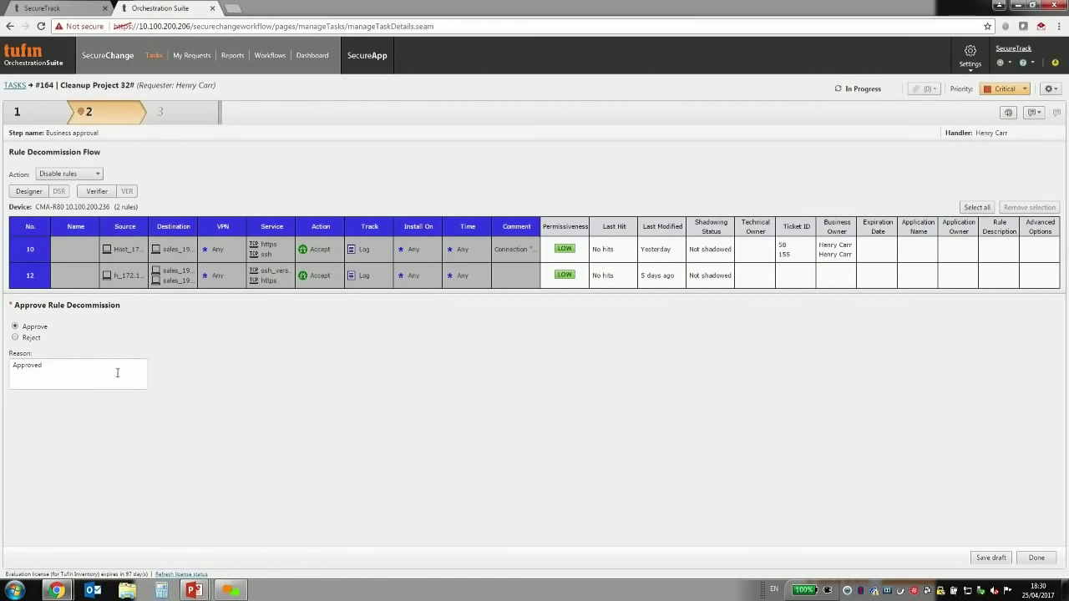
{"action": "left_click", "coordinate": [29, 339]}
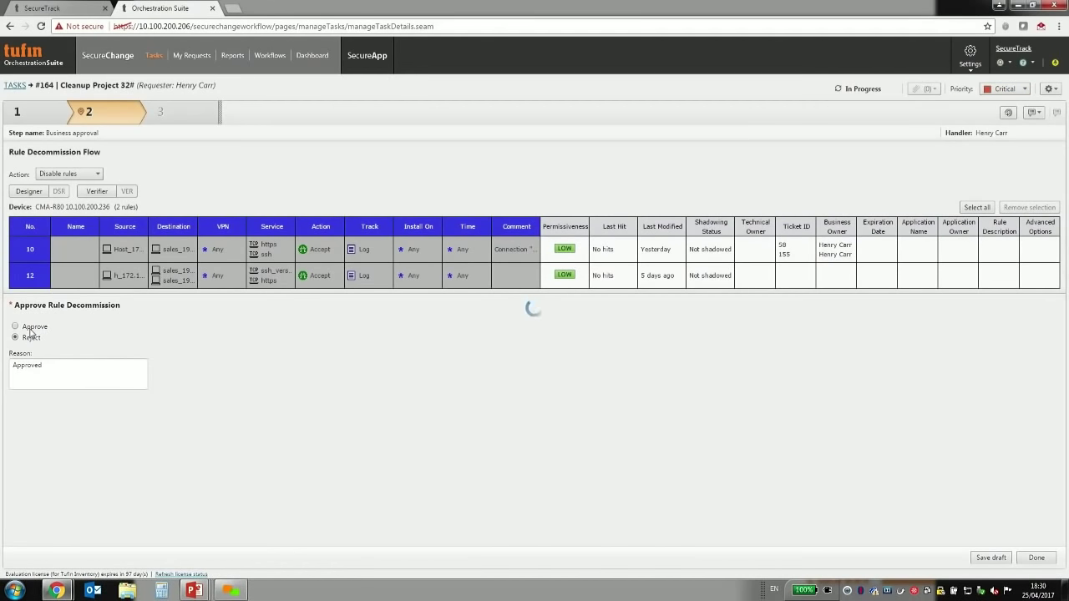
{"action": "left_click", "coordinate": [31, 326]}
{"action": "left_click", "coordinate": [1036, 557]}
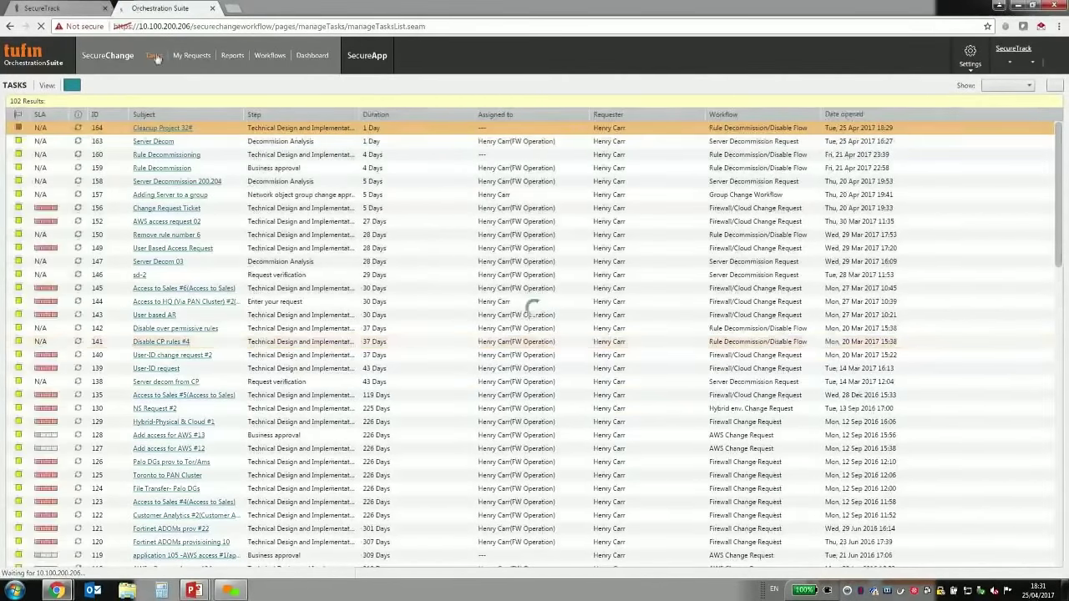
- Accept the Technical Design and Implementation task of Cleanup Project 32# and run the Designer
{"action": "left_click", "coordinate": [155, 57]}
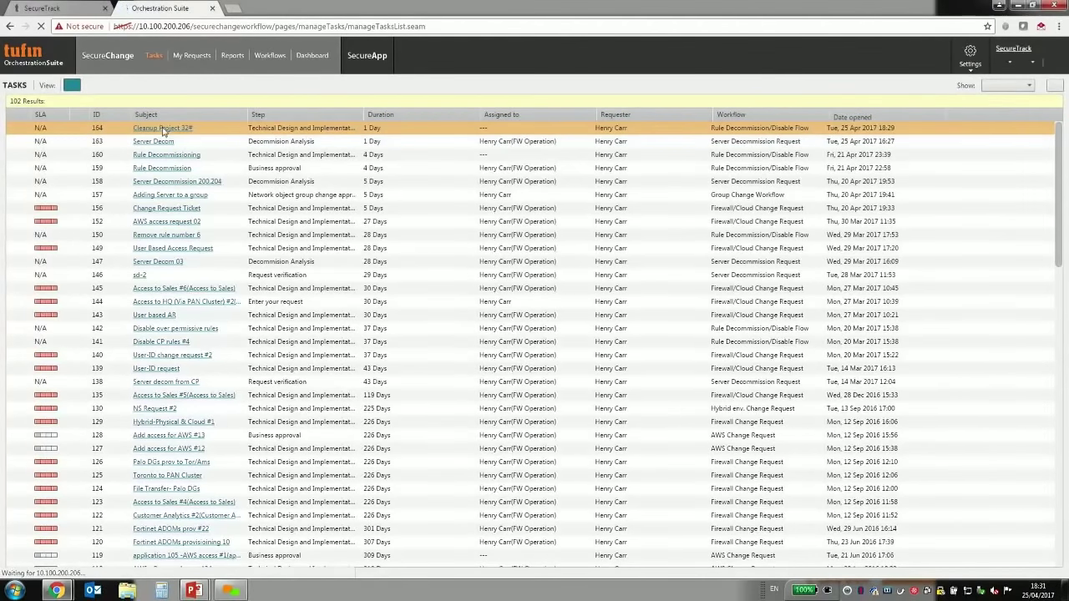
{"action": "left_click", "coordinate": [163, 129]}
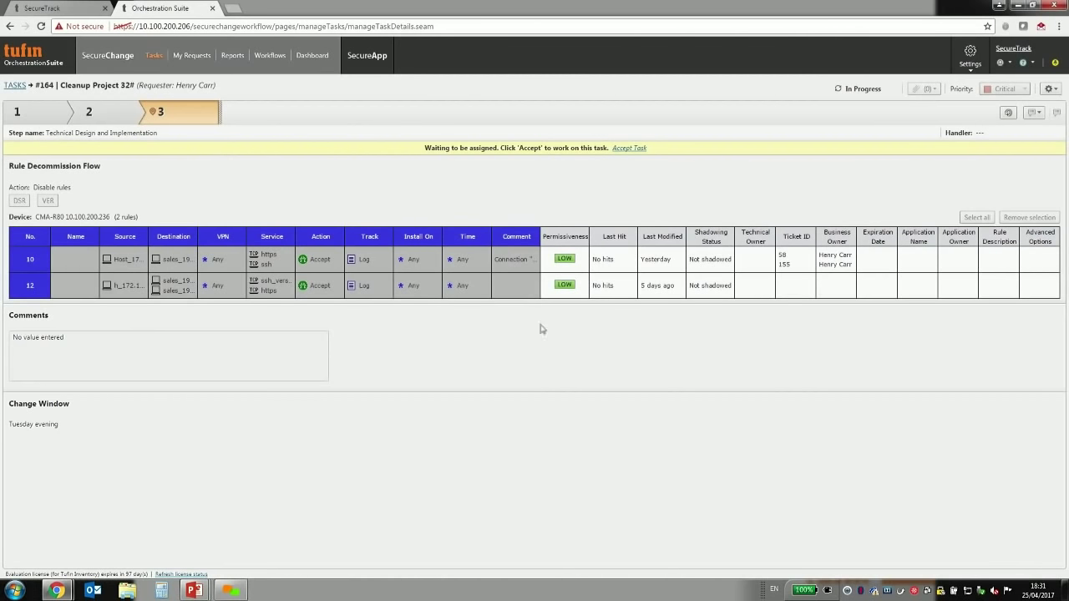
{"action": "left_click", "coordinate": [643, 149]}
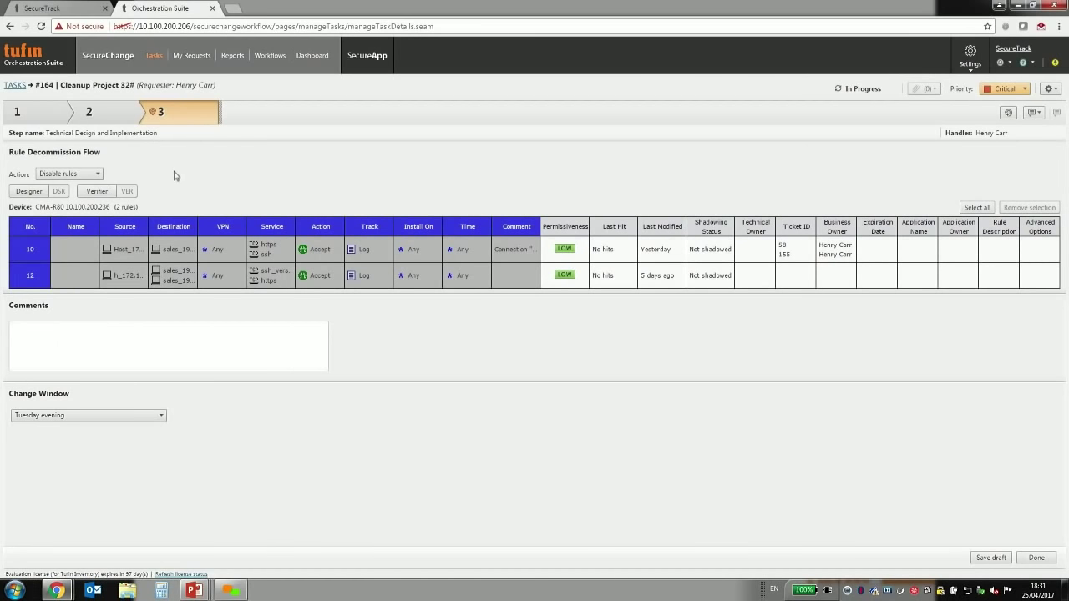
{"action": "left_click", "coordinate": [39, 192]}
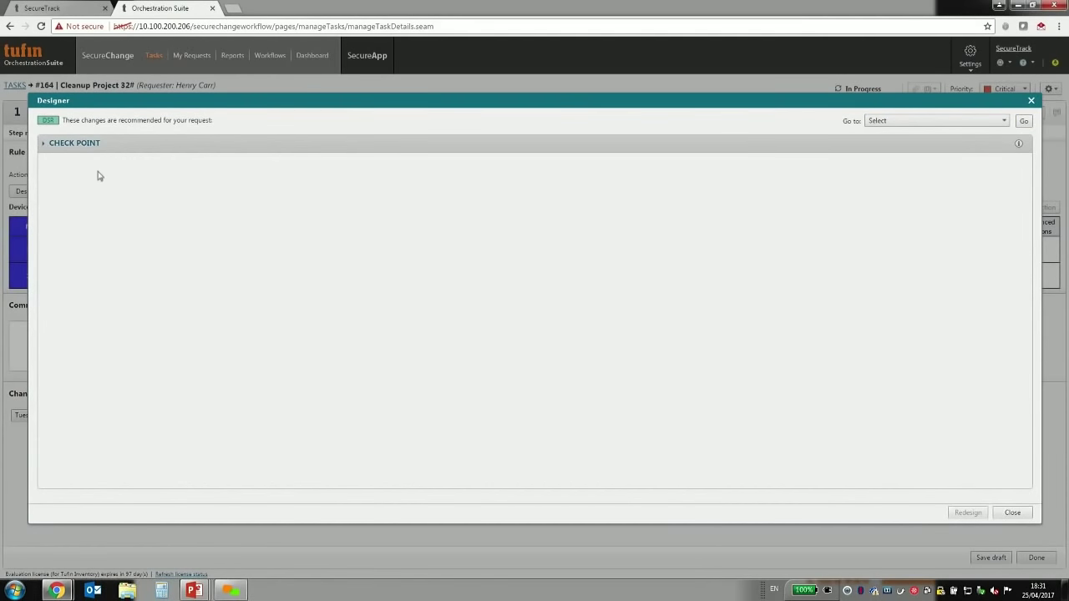
- Examine the Designer's recommended Check Point changes for CMA-R80, viewing rule 10 on its own and within the policy
{"action": "left_click", "coordinate": [45, 144]}
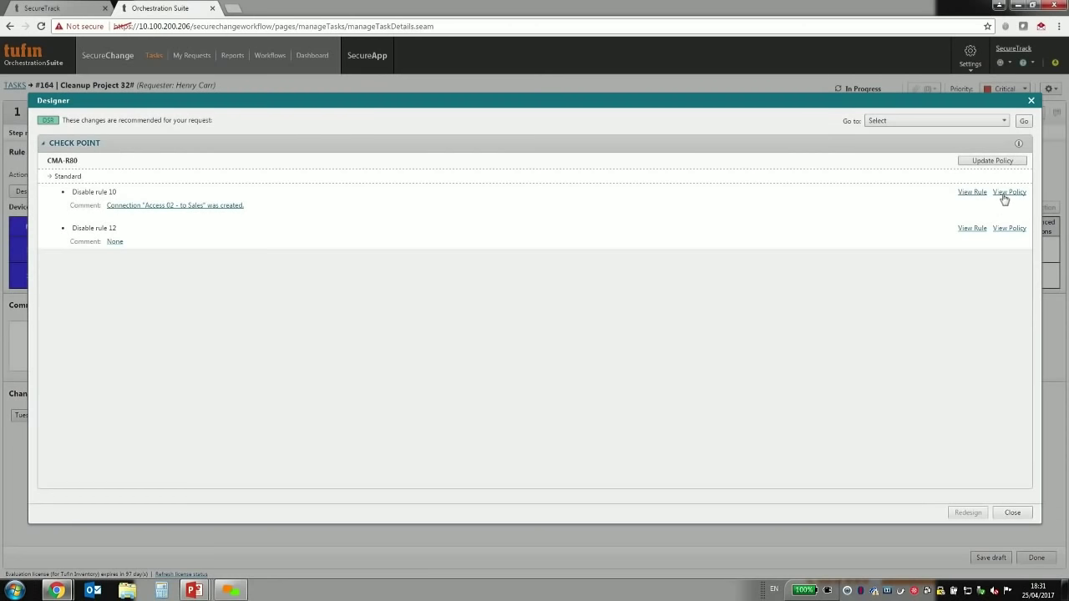
{"action": "left_click", "coordinate": [973, 194]}
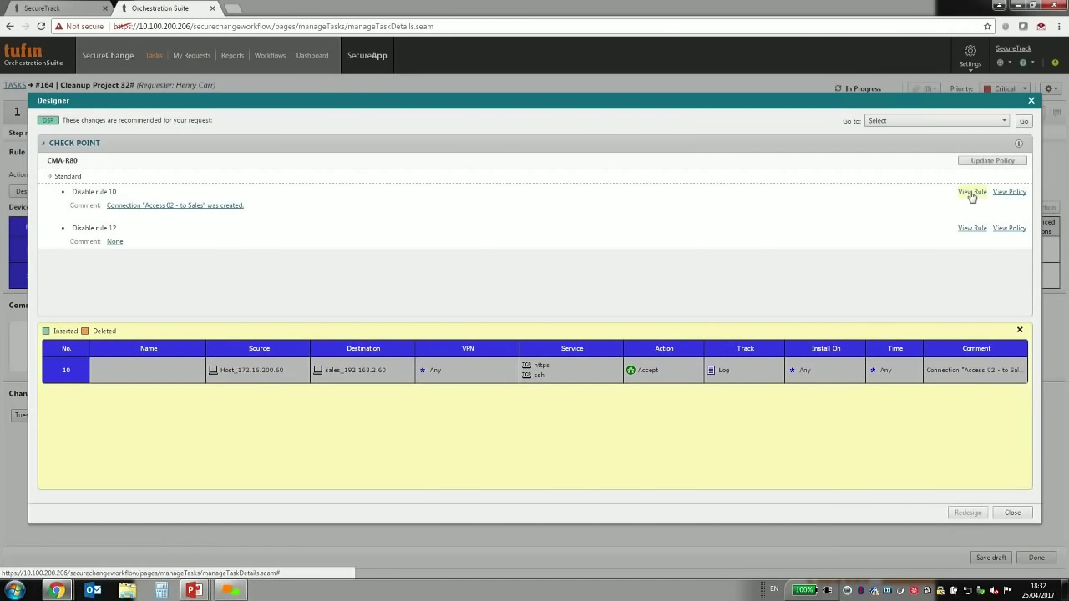
{"action": "left_click", "coordinate": [1008, 193]}
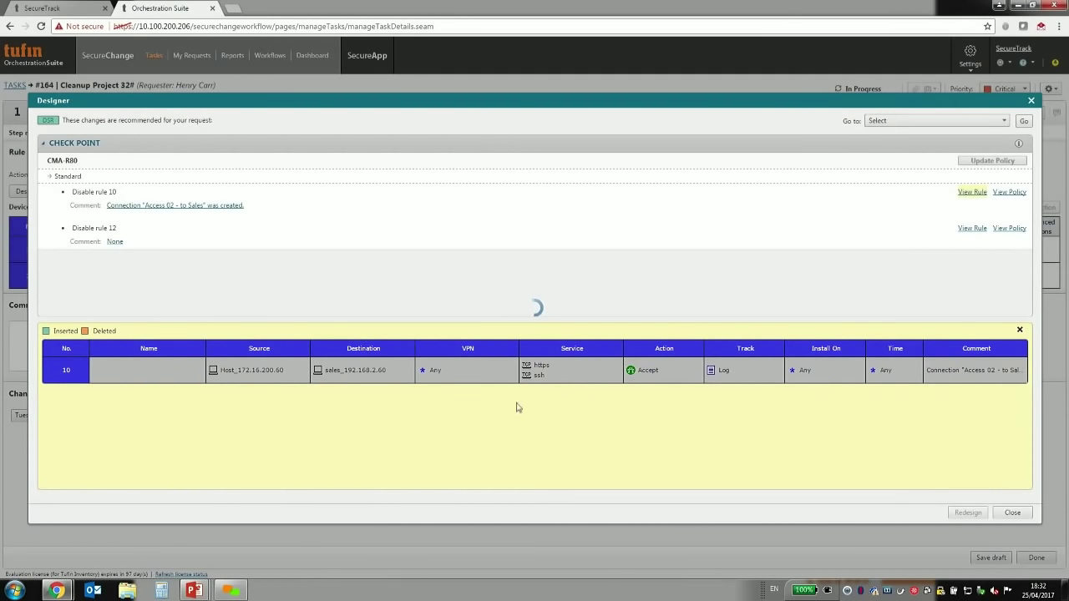
{"action": "scroll", "coordinate": [301, 423], "scroll_direction": "up", "scroll_amount": 2}
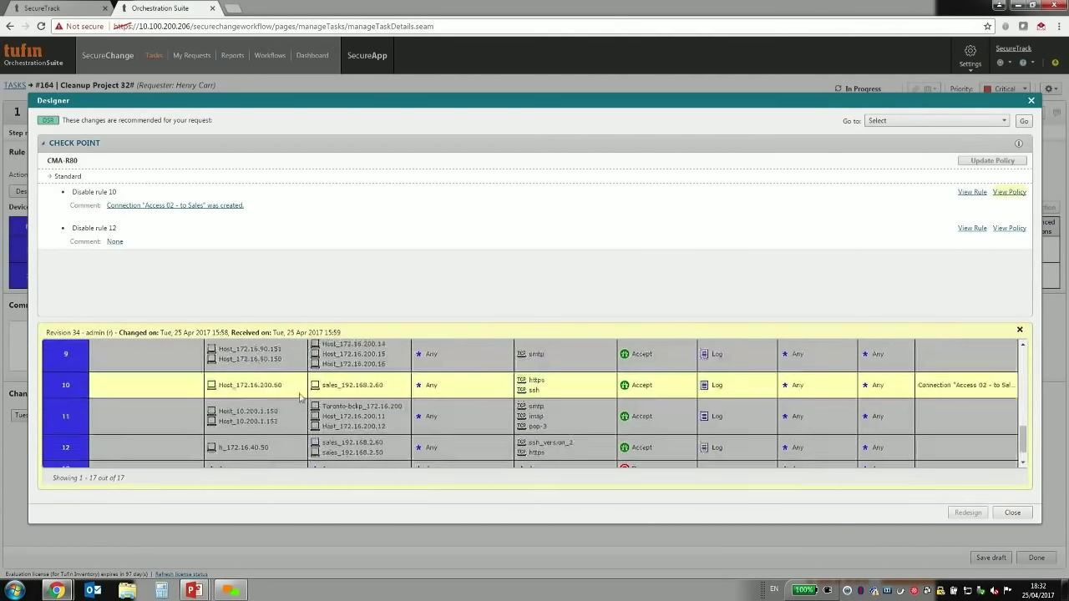
{"action": "left_click", "coordinate": [1015, 193]}
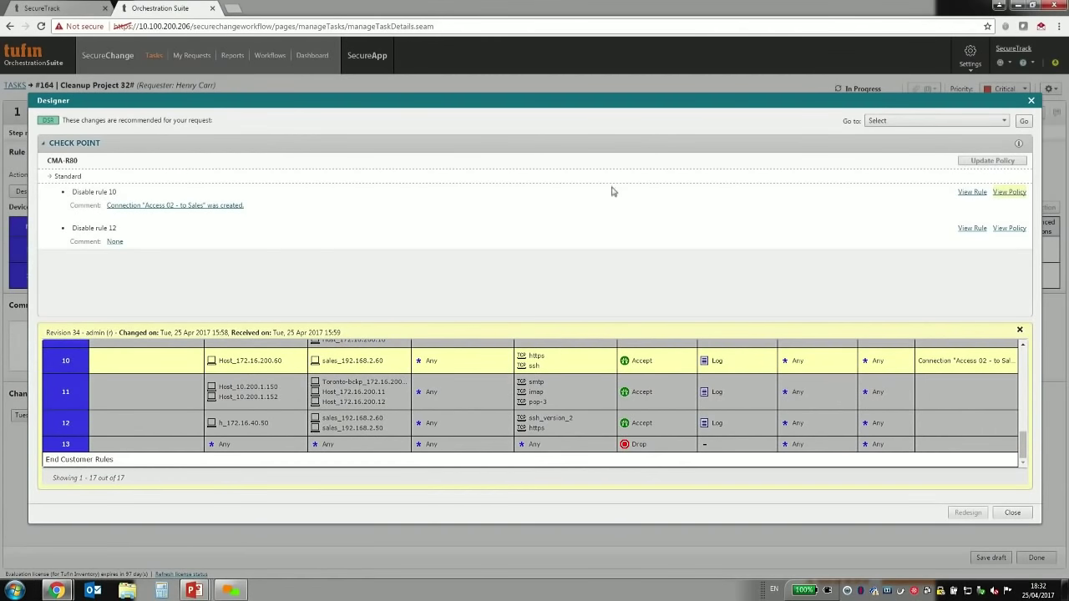
{"action": "left_click", "coordinate": [1007, 197]}
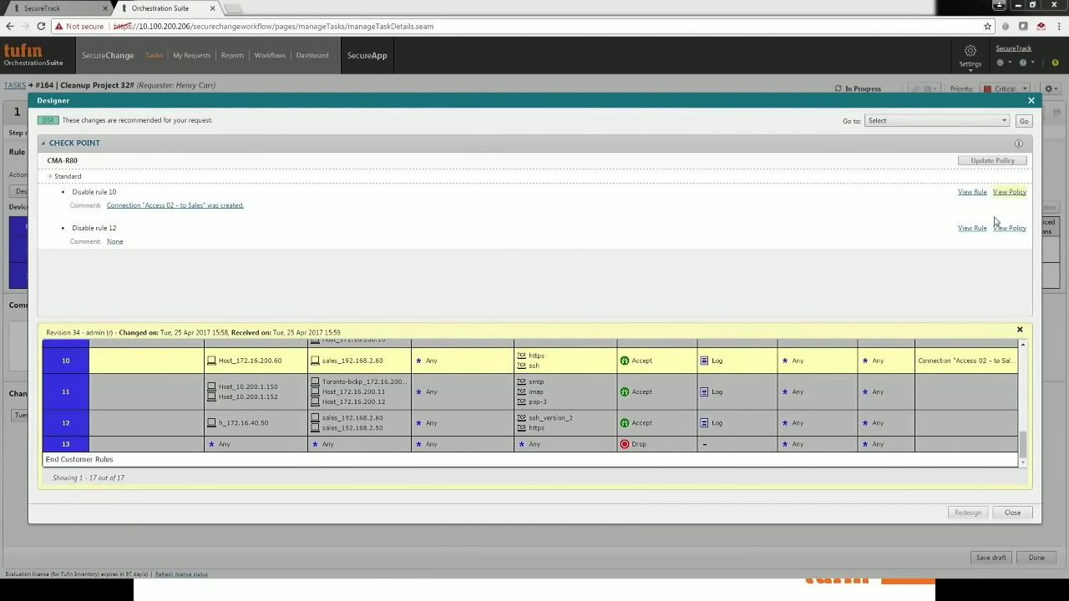
{"action": "left_click", "coordinate": [44, 144]}
{"action": "left_click", "coordinate": [43, 145]}
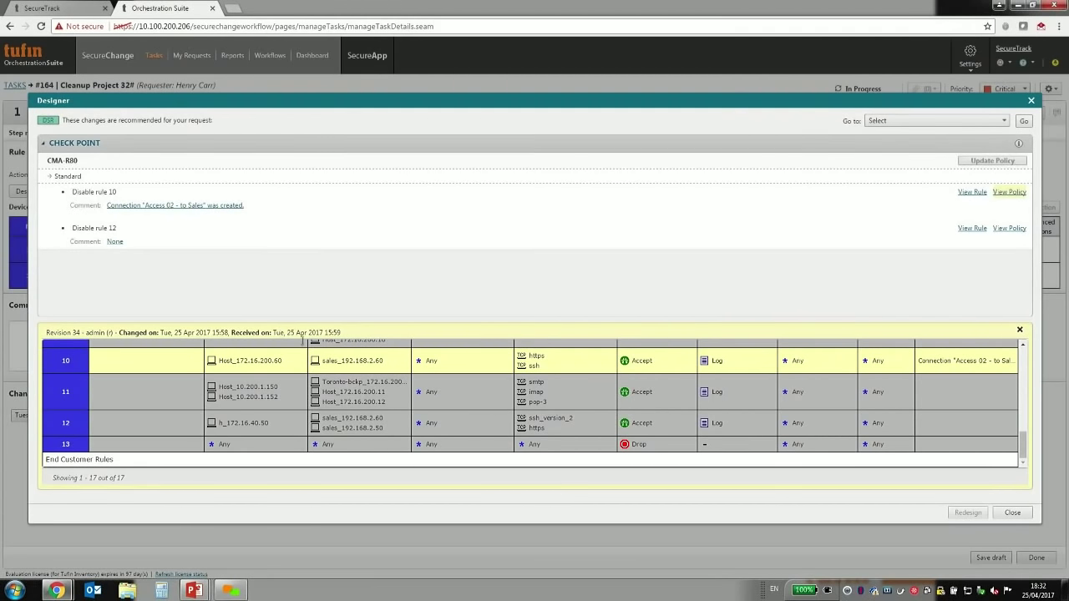
{"action": "double_click", "coordinate": [1020, 331]}
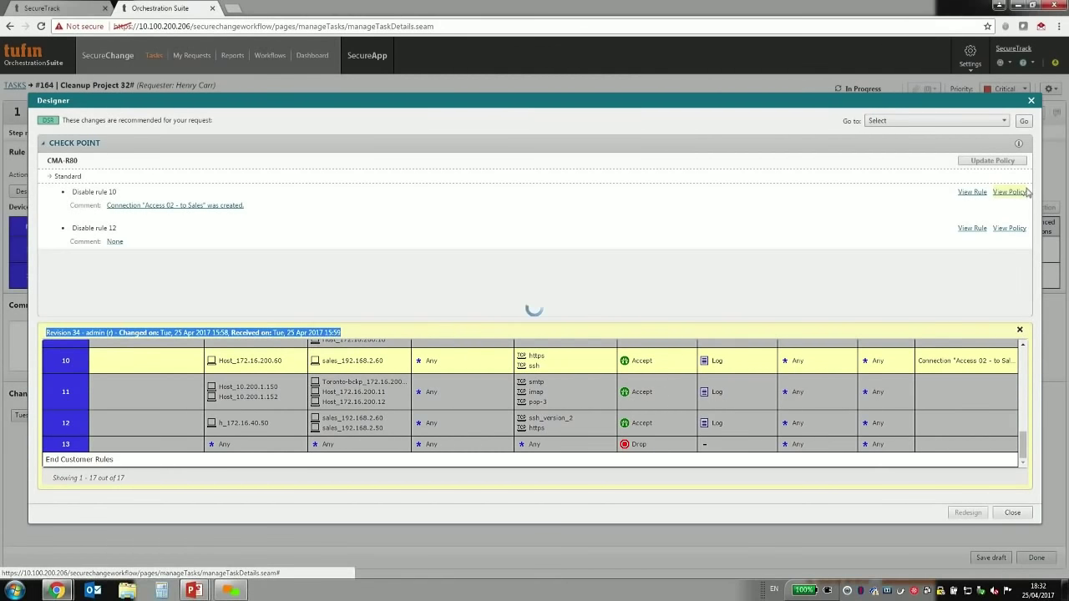
- Update the CMA-R80 policy with the recommended rule changes, and return to the SecureTrack policy browser
{"action": "left_click", "coordinate": [1012, 162]}
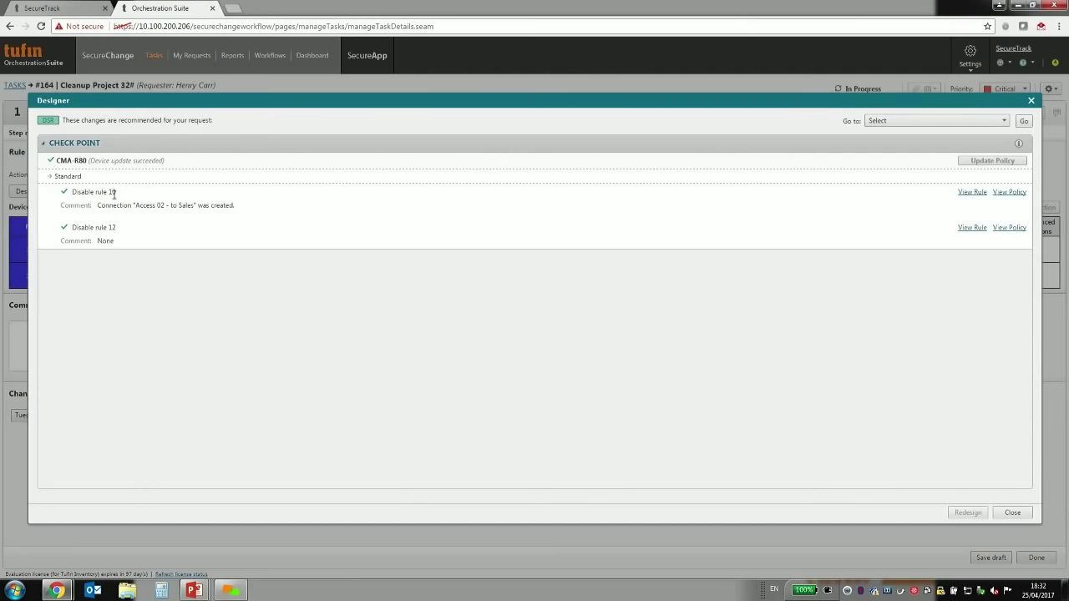
{"action": "left_click", "coordinate": [1011, 513]}
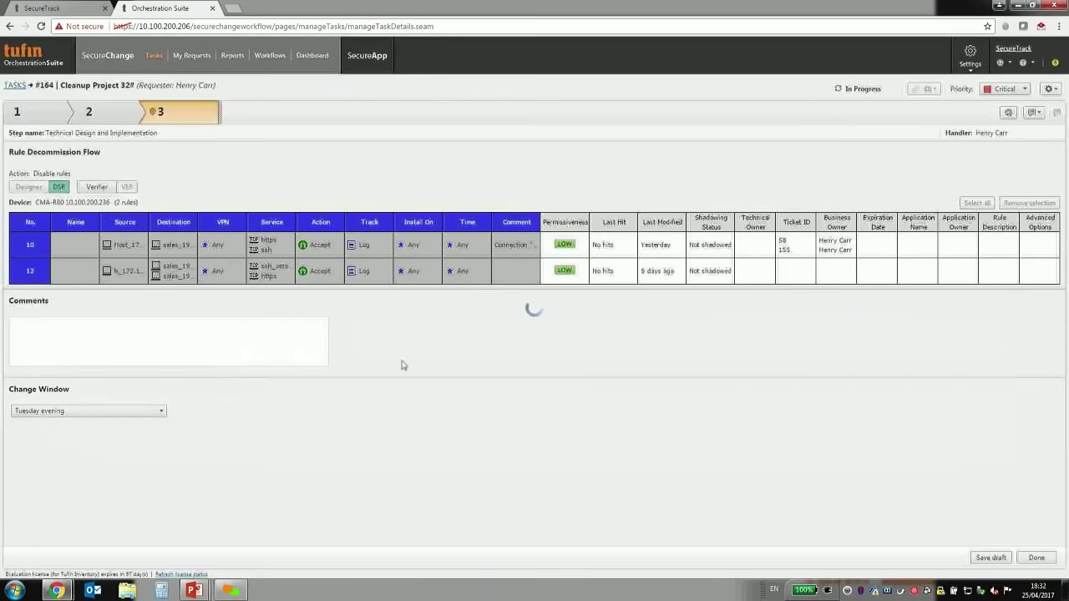
{"action": "left_click", "coordinate": [75, 10]}
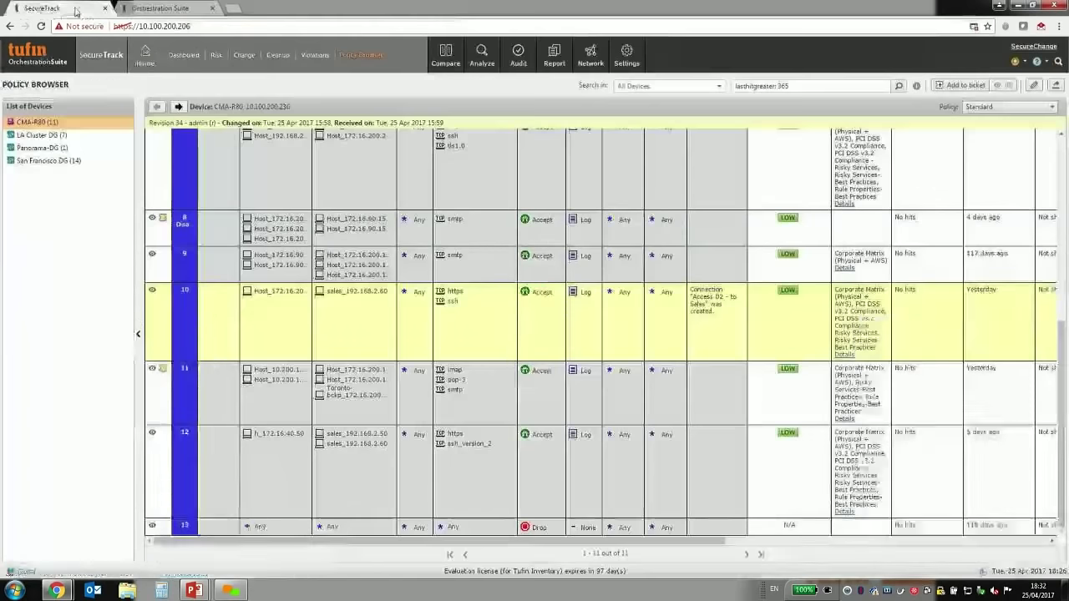
- Open the CMA-R80 revision history and compare revisions 33 and 34
{"action": "left_click", "coordinate": [147, 61]}
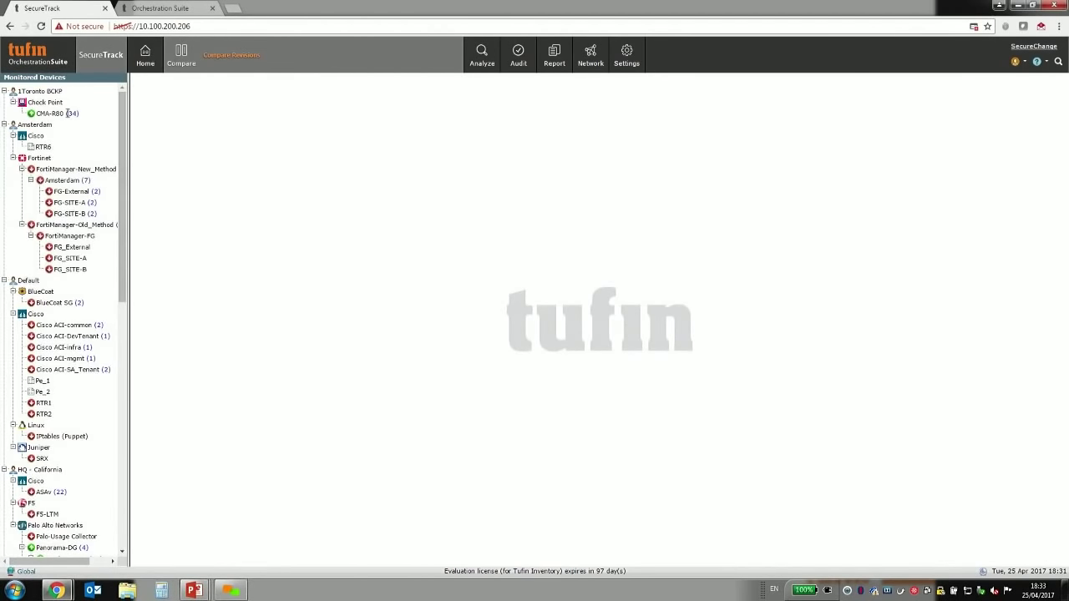
{"action": "left_click", "coordinate": [57, 114]}
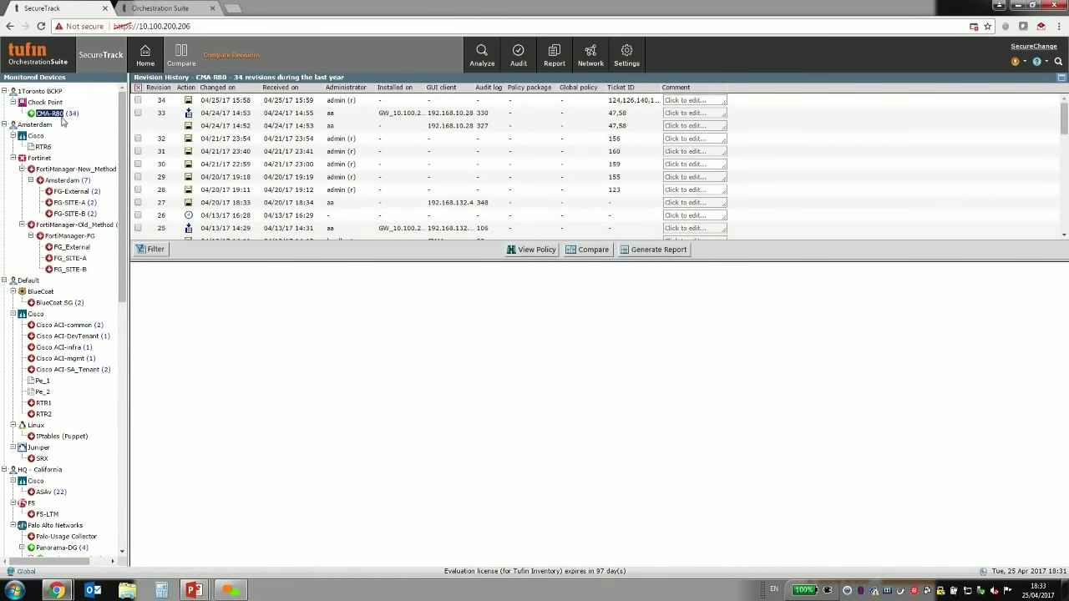
{"action": "left_click", "coordinate": [57, 115]}
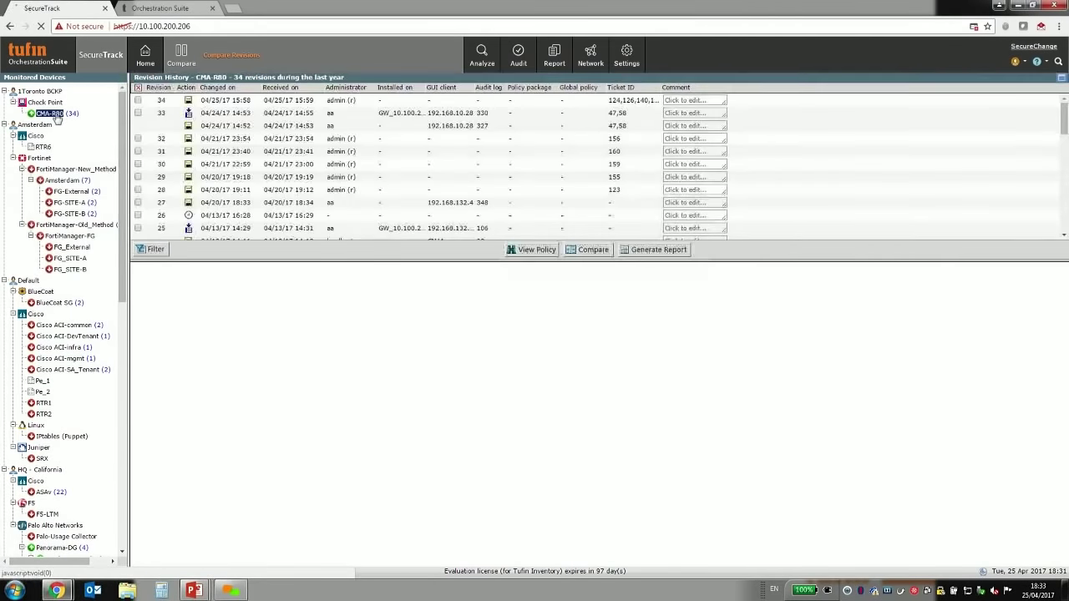
{"action": "left_click", "coordinate": [57, 115]}
{"action": "left_click", "coordinate": [139, 101]}
{"action": "left_click", "coordinate": [139, 112]}
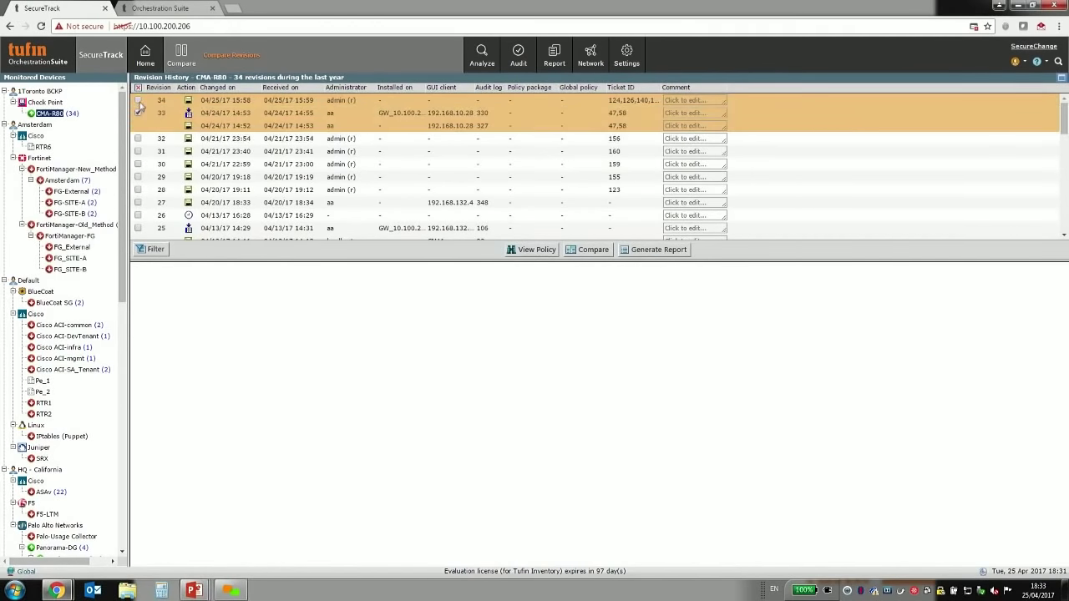
{"action": "left_click", "coordinate": [585, 251]}
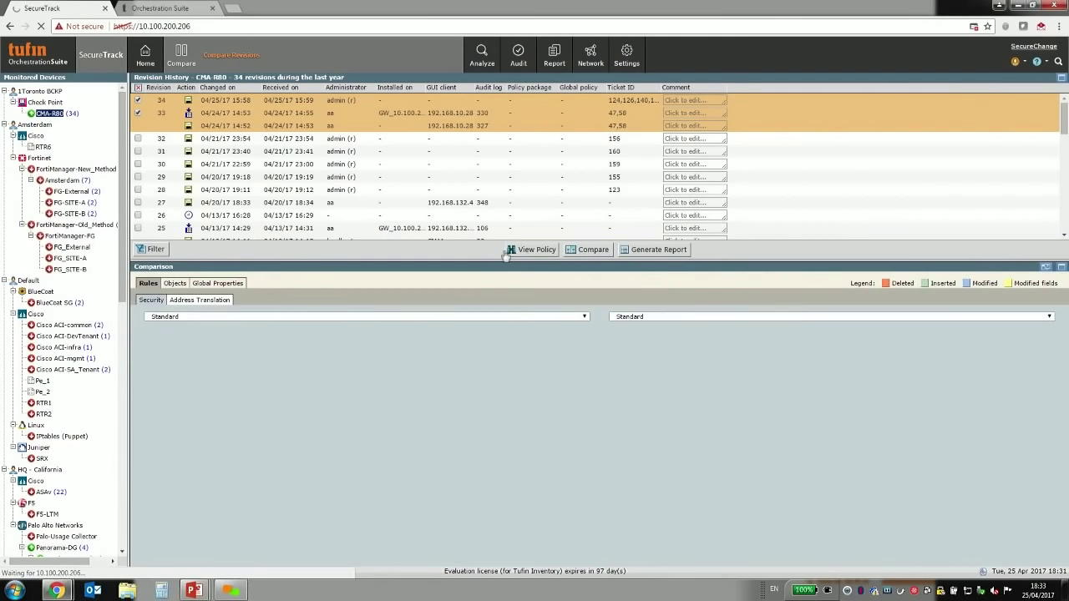
- Recheck the CMA-R80 revision history for a newer revision, reloading it by way of RTR6 and the policy browser
{"action": "left_click", "coordinate": [52, 117]}
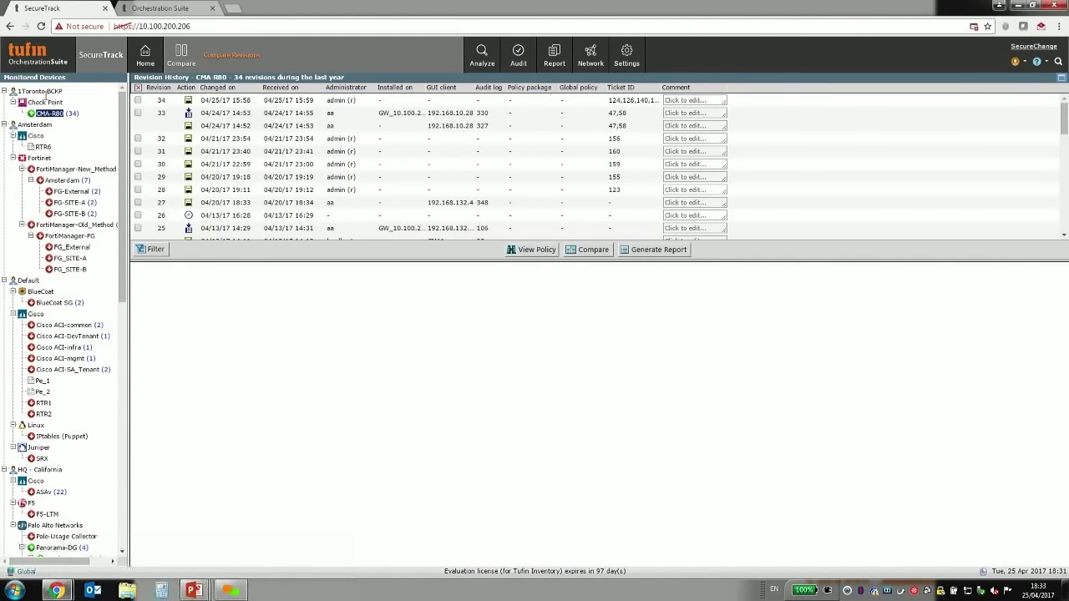
{"action": "left_click", "coordinate": [48, 114]}
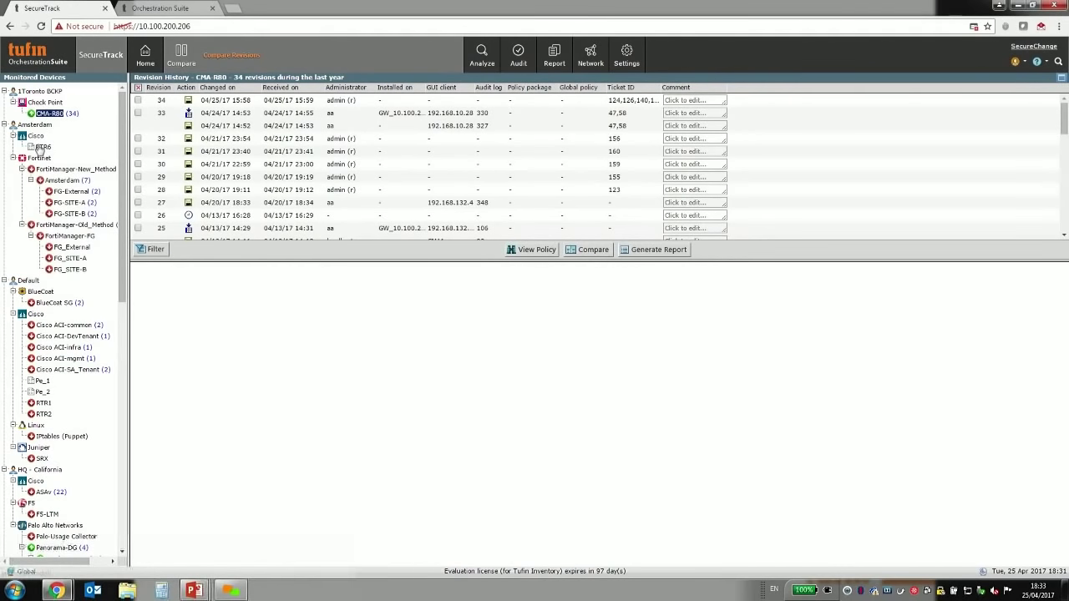
{"action": "left_click", "coordinate": [43, 146]}
{"action": "left_click", "coordinate": [49, 113]}
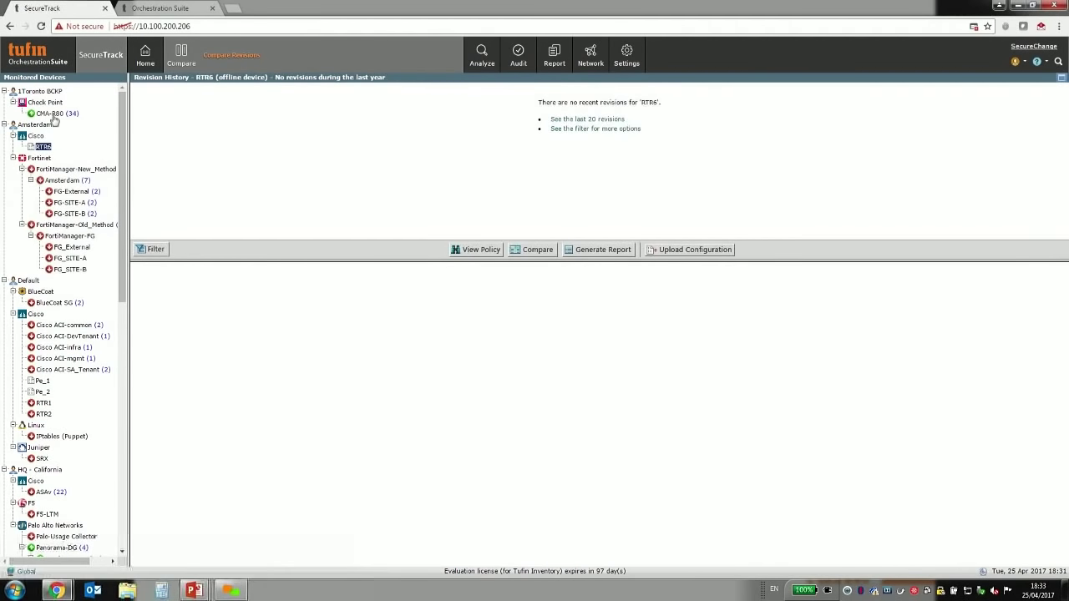
{"action": "left_click", "coordinate": [144, 58]}
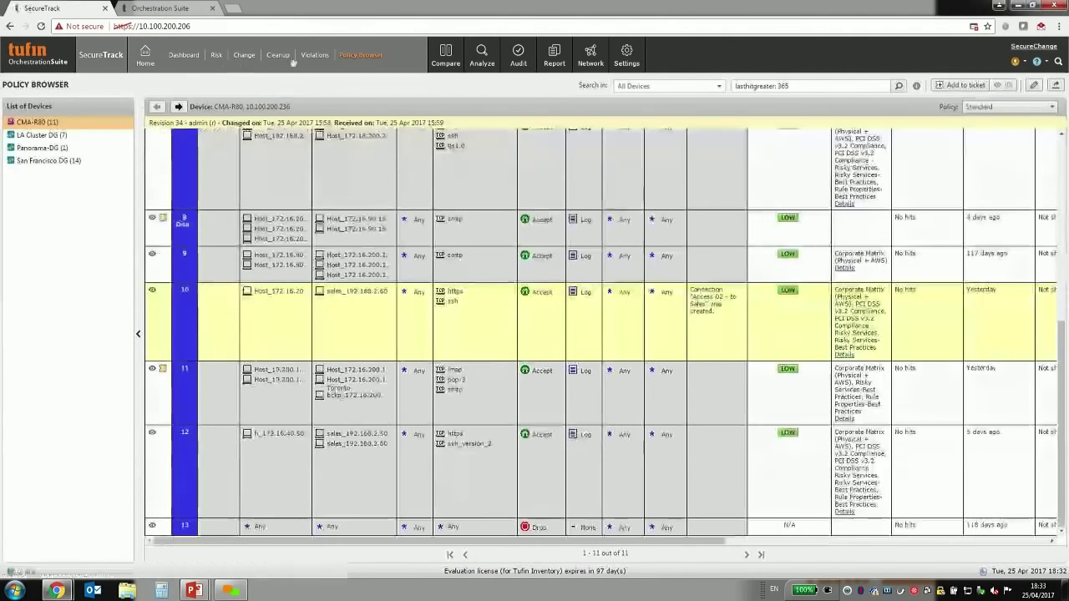
{"action": "left_click", "coordinate": [445, 55]}
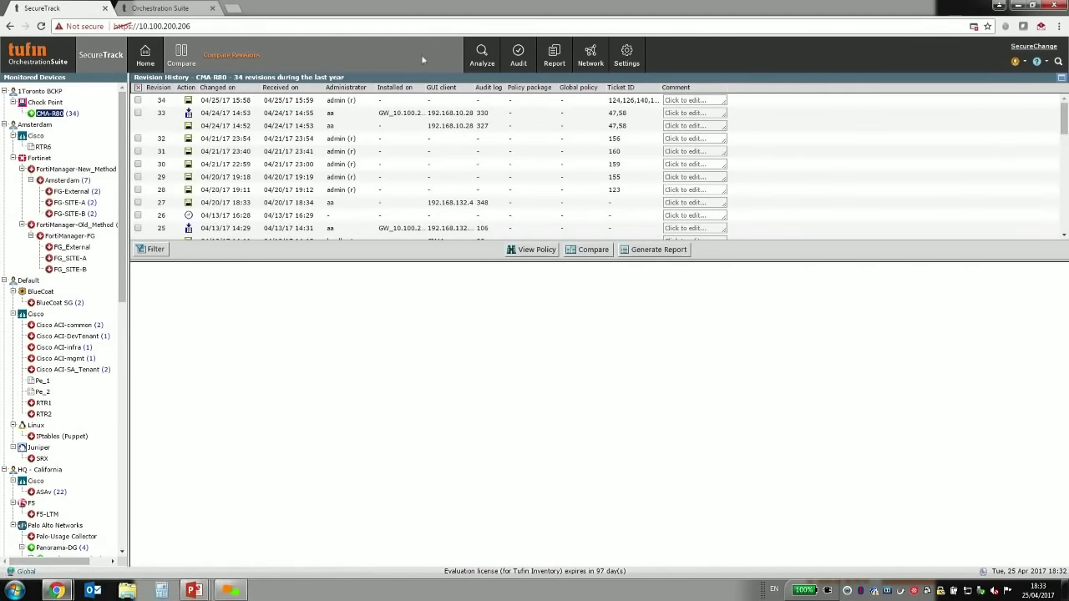
{"action": "left_click", "coordinate": [148, 56]}
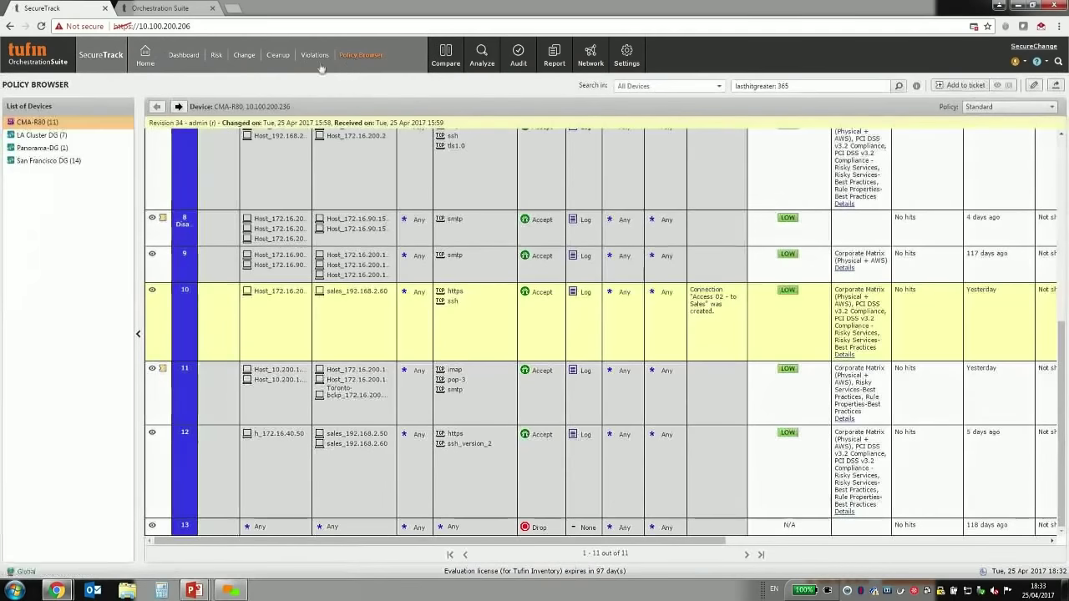
- Reload the CMA-R80 rules in the policy browser and open the ticket linked to rule 8
{"action": "left_click", "coordinate": [39, 123]}
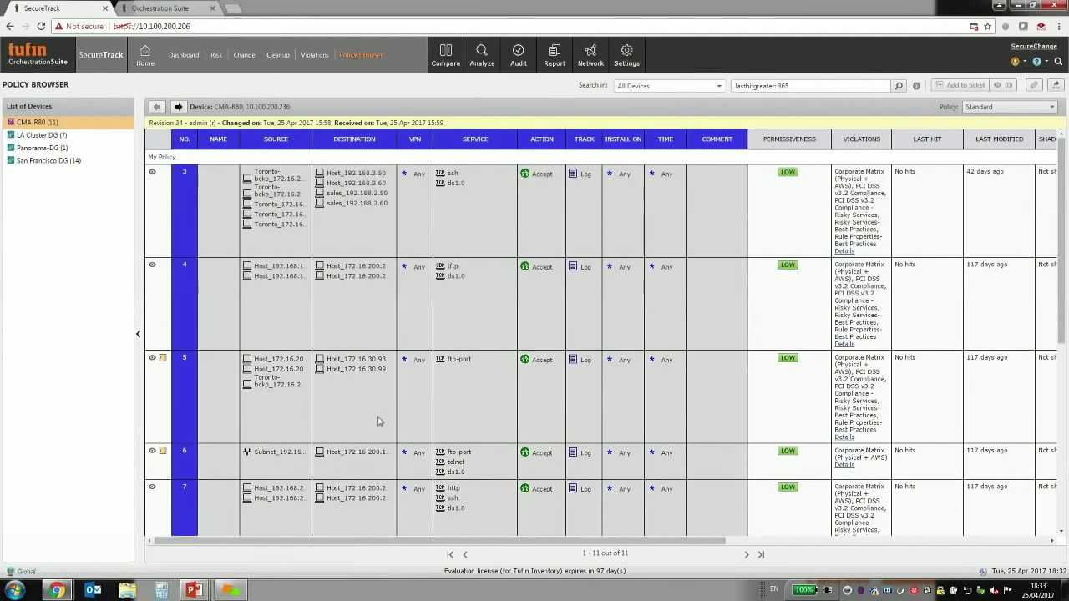
{"action": "scroll", "coordinate": [354, 423], "scroll_direction": "down", "scroll_amount": 1}
{"action": "scroll", "coordinate": [198, 359], "scroll_direction": "down", "scroll_amount": 3}
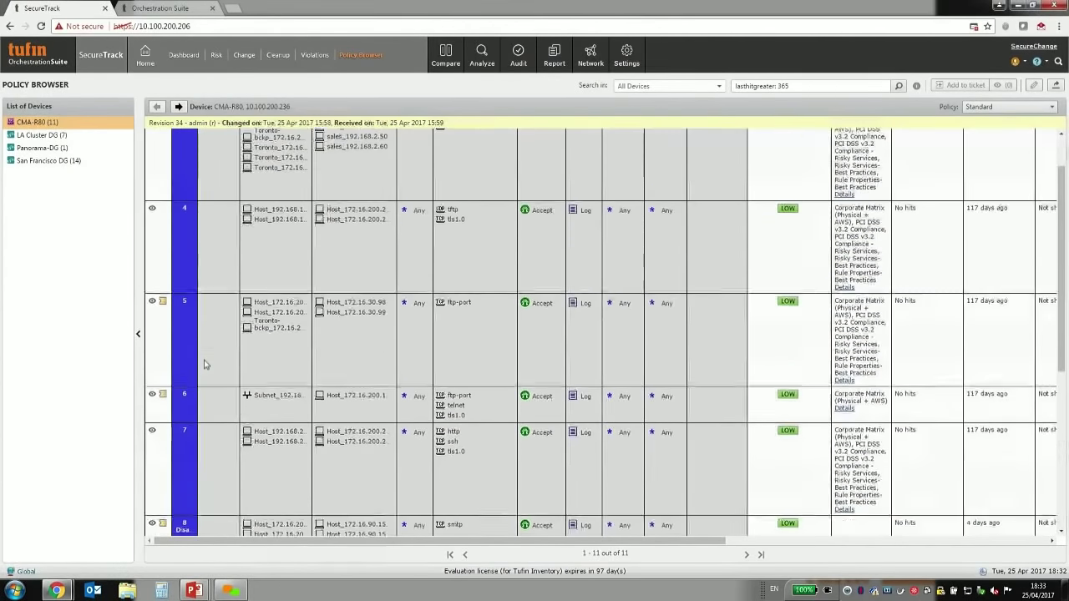
{"action": "mouse_move", "coordinate": [163, 358]}
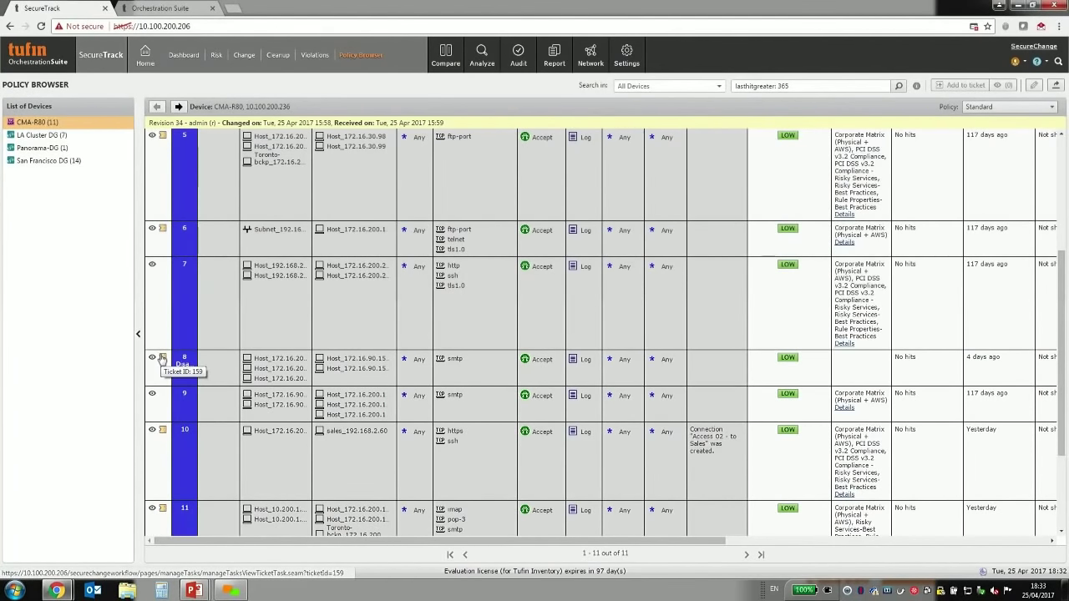
{"action": "left_click", "coordinate": [163, 359]}
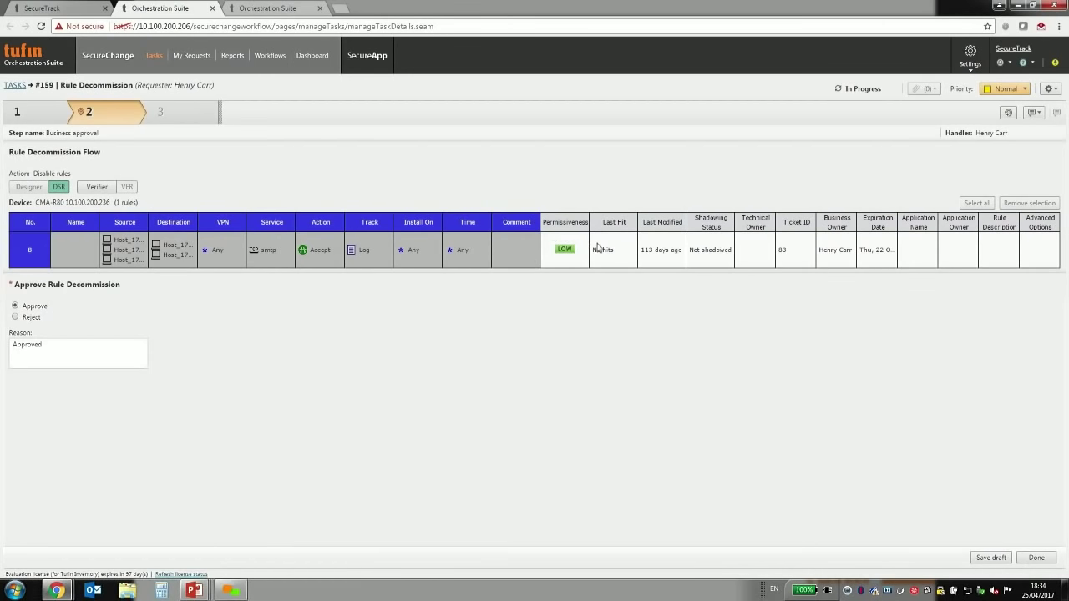
- Open the ticket linked to rule 10 and complete the Technical Design and Implementation task of Cleanup Project 32#
{"action": "left_click", "coordinate": [84, 9]}
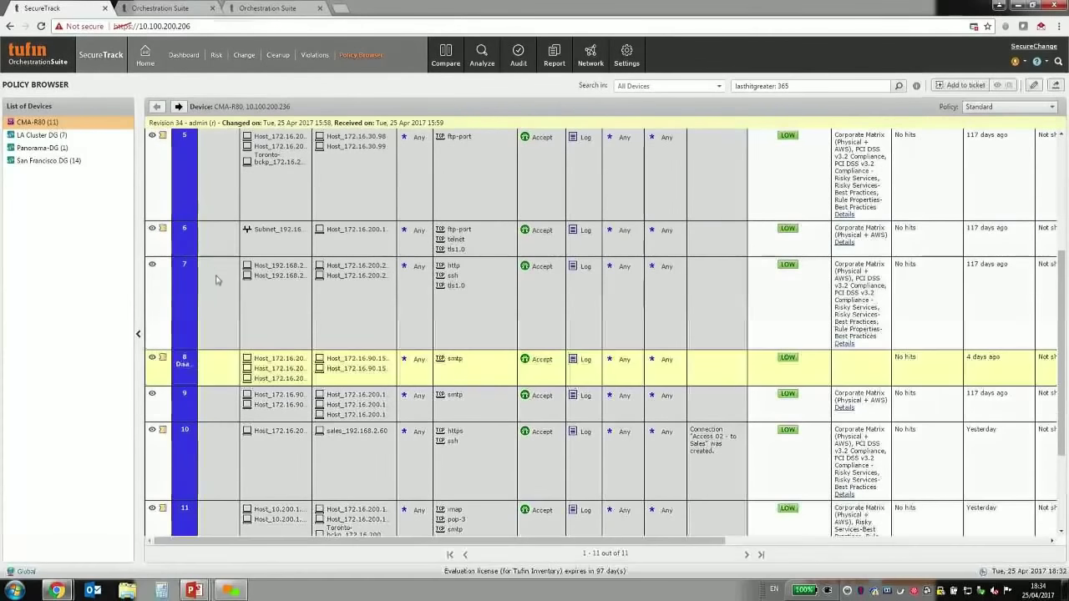
{"action": "left_click", "coordinate": [163, 377]}
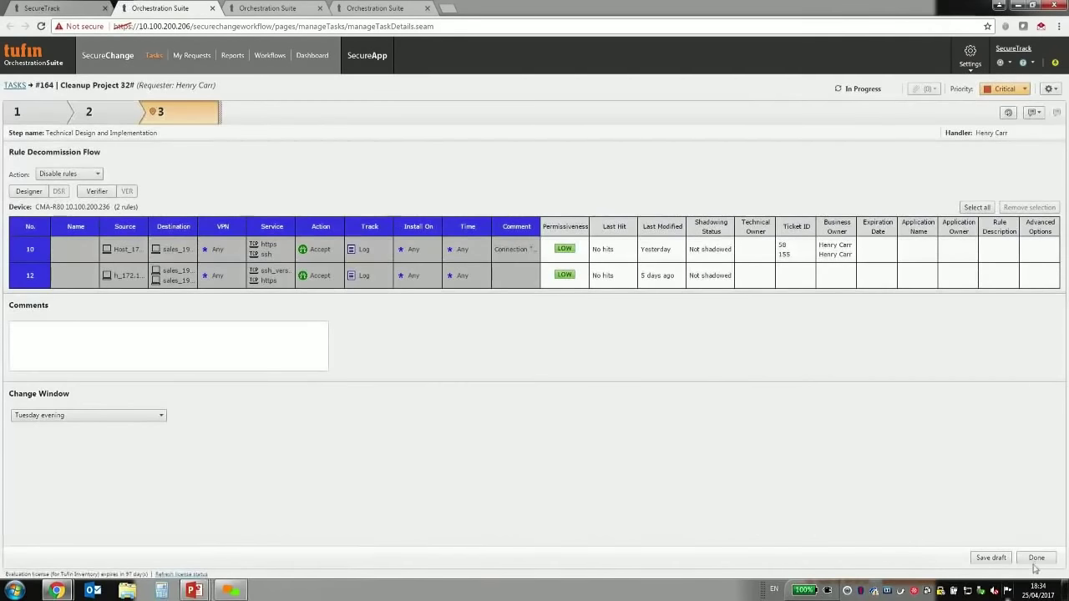
{"action": "left_click", "coordinate": [1036, 557]}
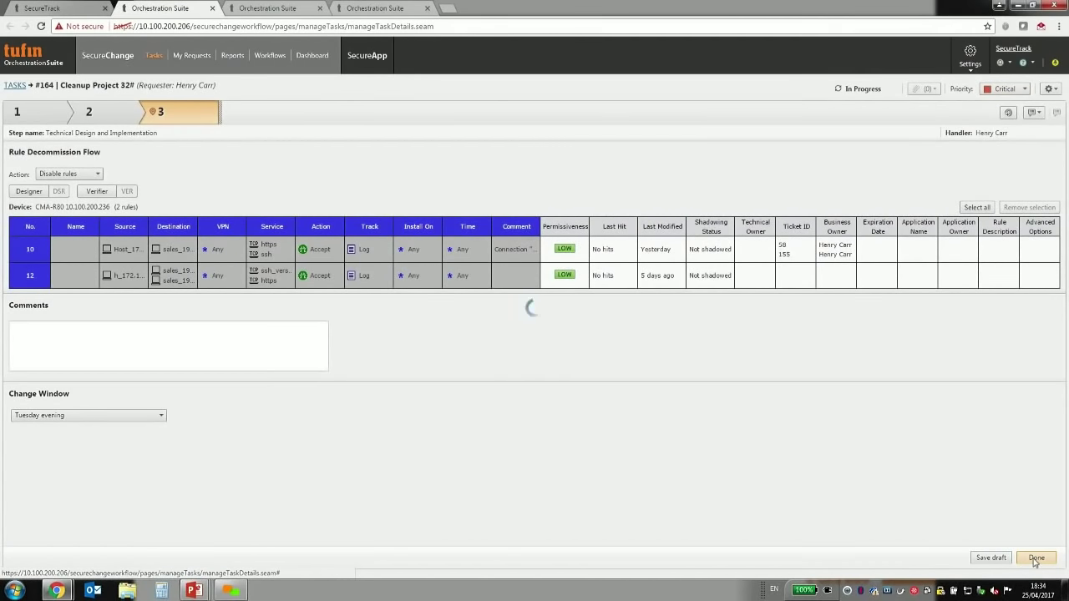
- Compare CMA-R80 revisions 34 and 35 in SecureTrack and examine the differences in rules 10 and 12
{"action": "left_click", "coordinate": [67, 10]}
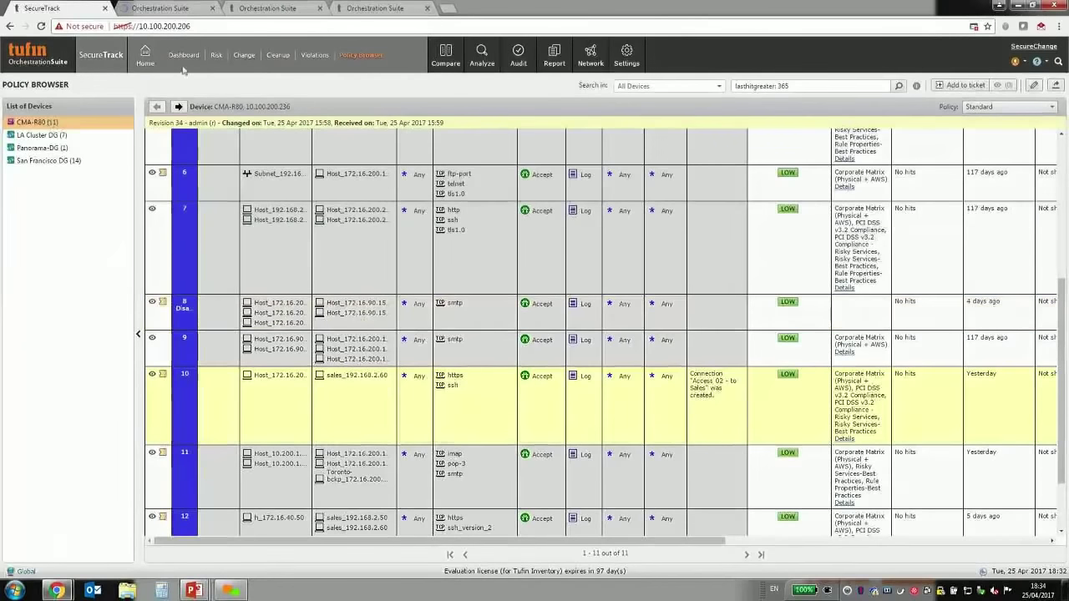
{"action": "left_click", "coordinate": [446, 55]}
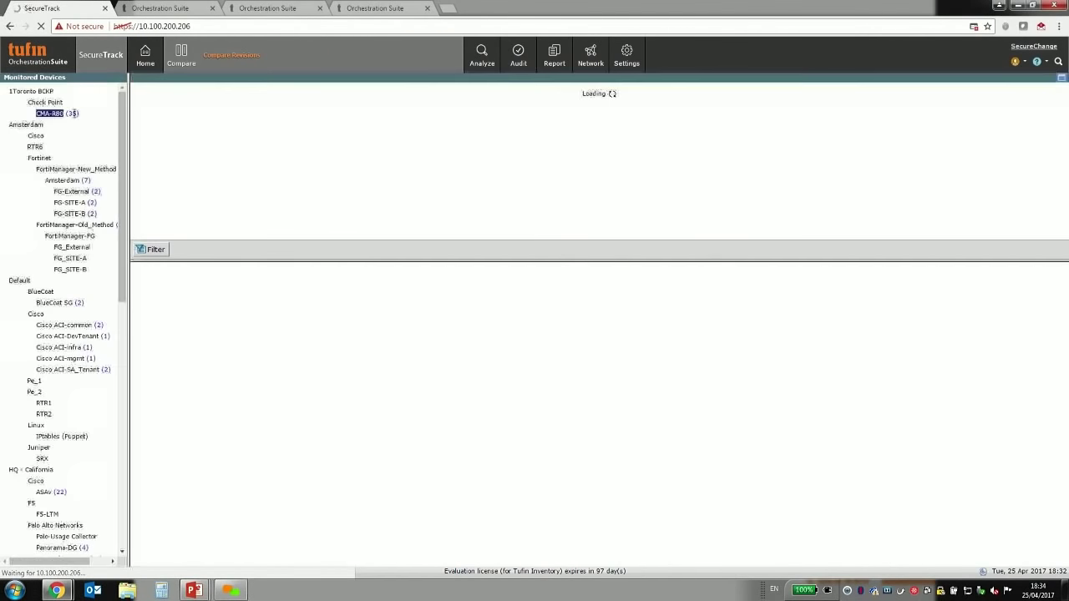
{"action": "left_click", "coordinate": [50, 113]}
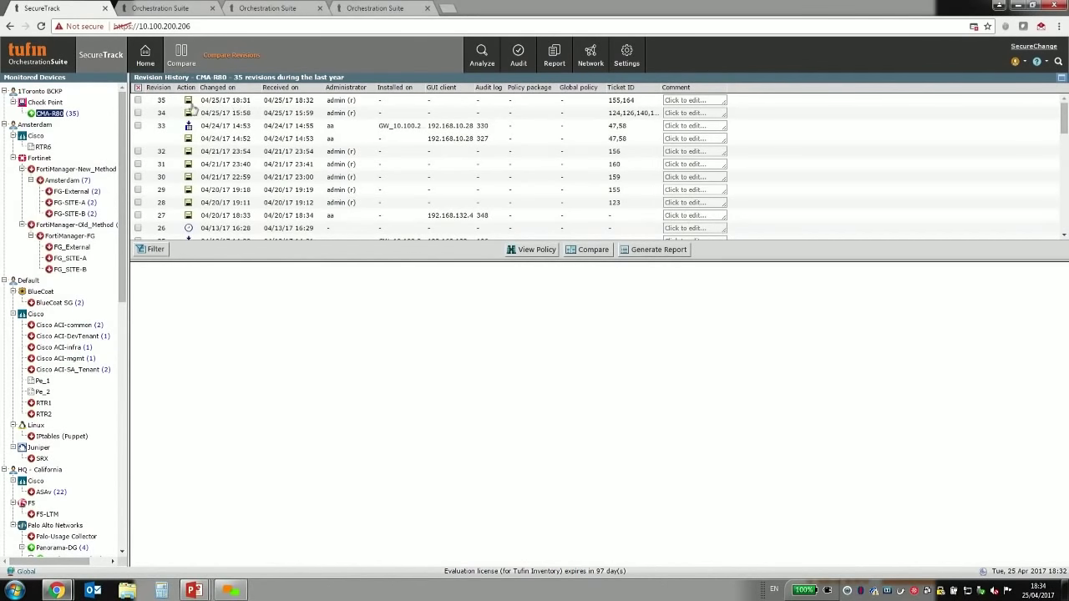
{"action": "left_click", "coordinate": [138, 100]}
{"action": "left_click", "coordinate": [138, 113]}
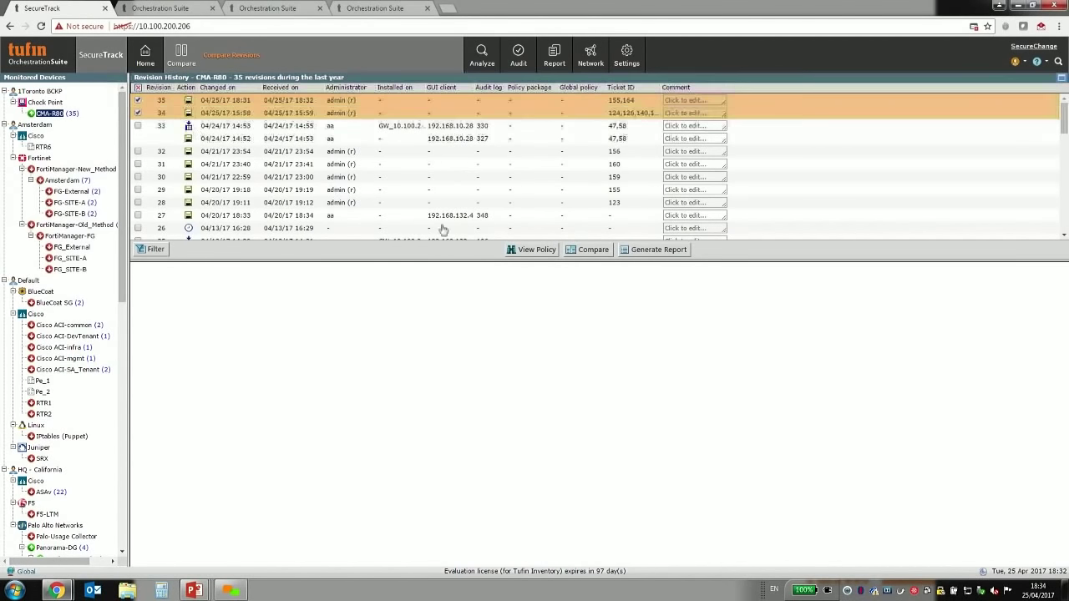
{"action": "left_click", "coordinate": [609, 252]}
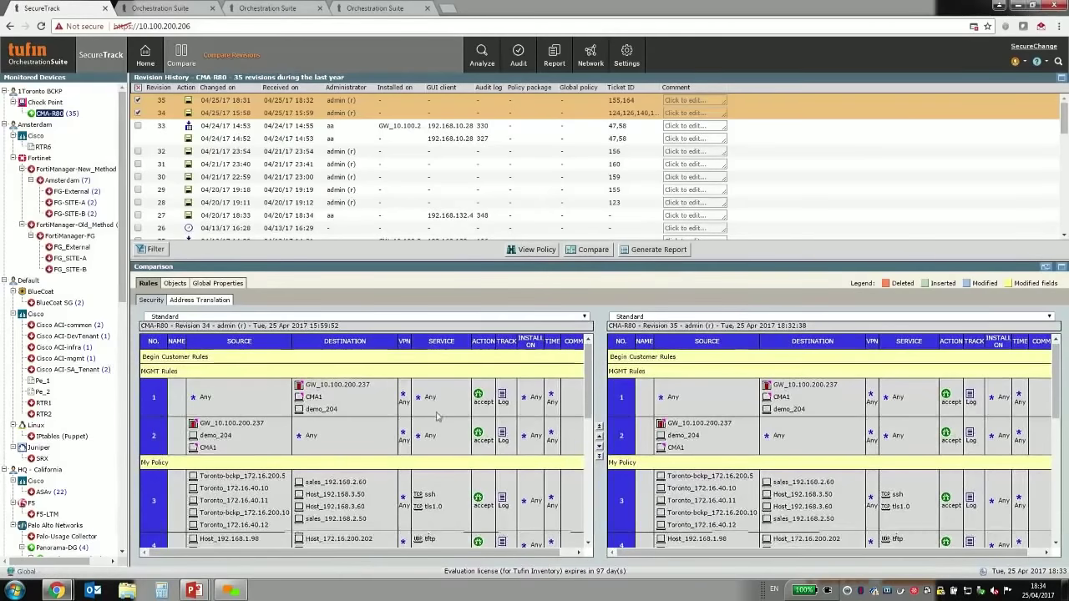
{"action": "scroll", "coordinate": [438, 428], "scroll_direction": "down", "scroll_amount": 1}
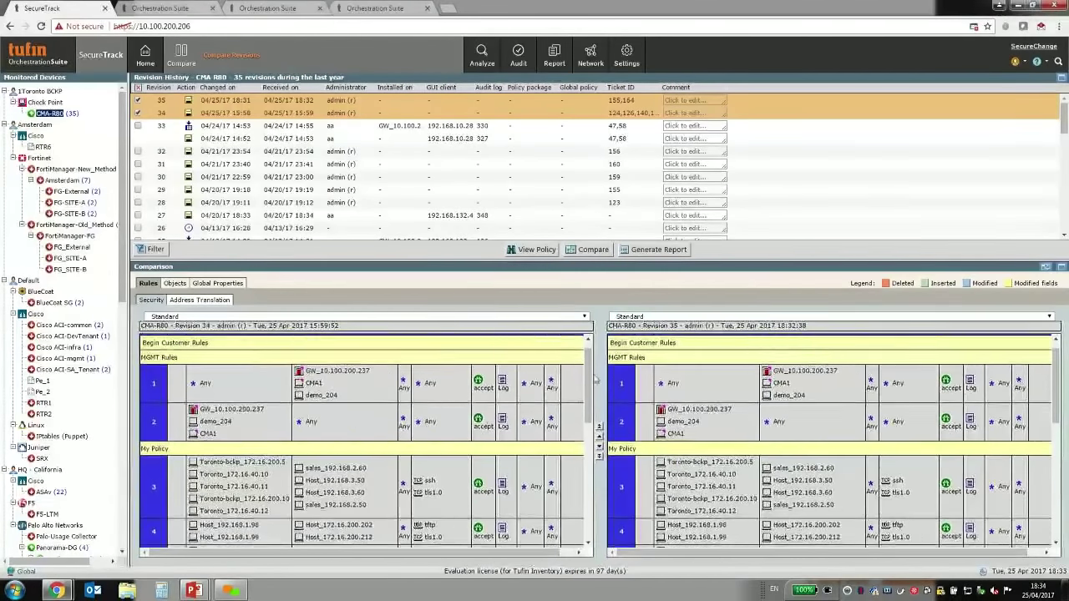
{"action": "left_click_drag", "start_coordinate": [590, 360], "coordinate": [588, 463]}
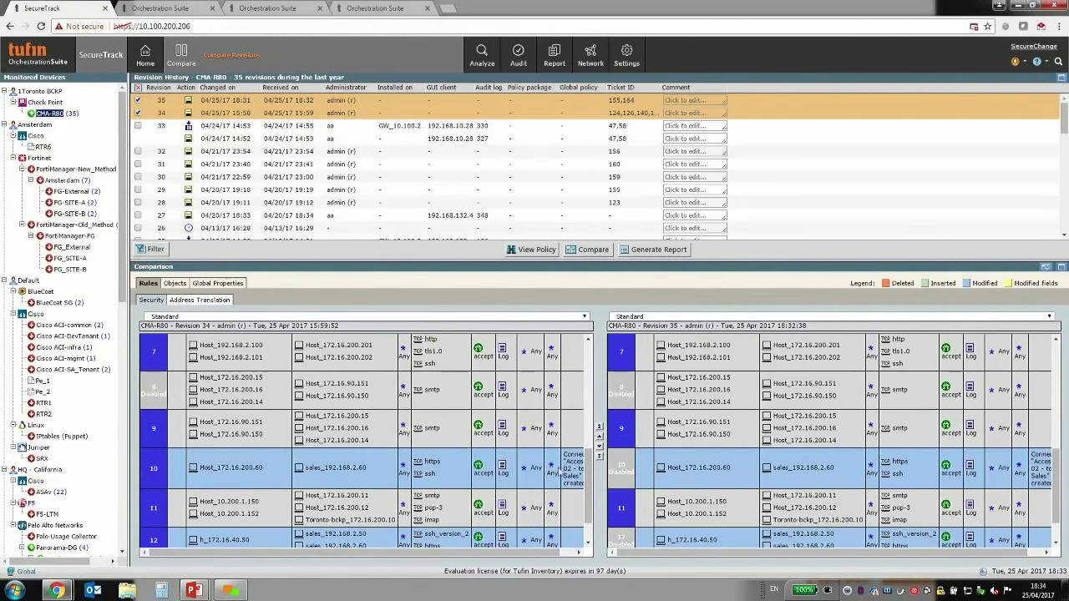
{"action": "scroll", "coordinate": [622, 492], "scroll_direction": "down", "scroll_amount": 1}
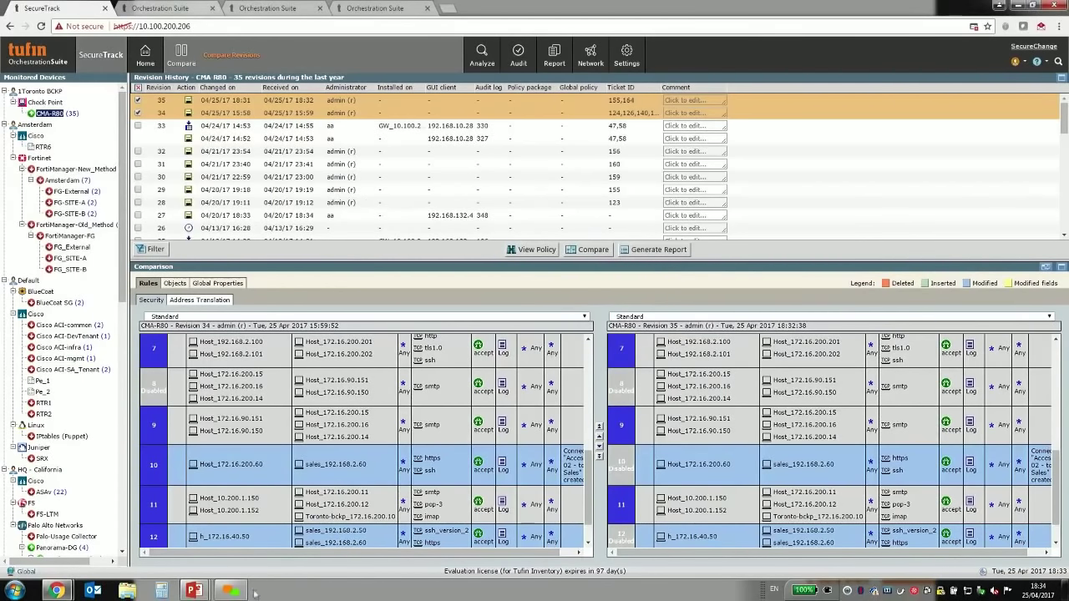
{"action": "mouse_move", "coordinate": [209, 590]}
{"action": "left_click", "coordinate": [194, 526]}
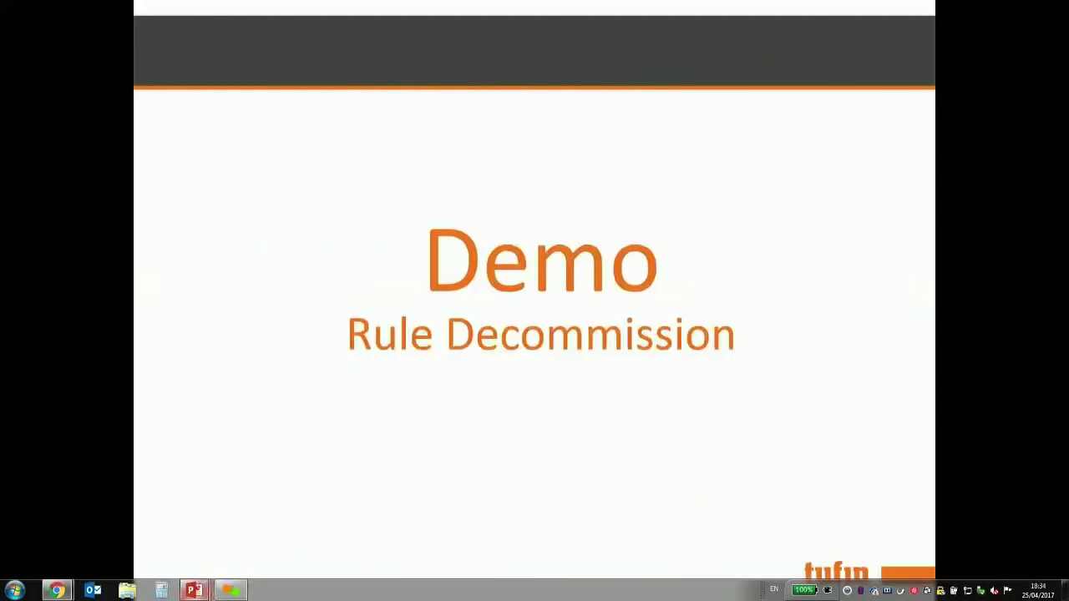
{"action": "left_click", "coordinate": [581, 370]}
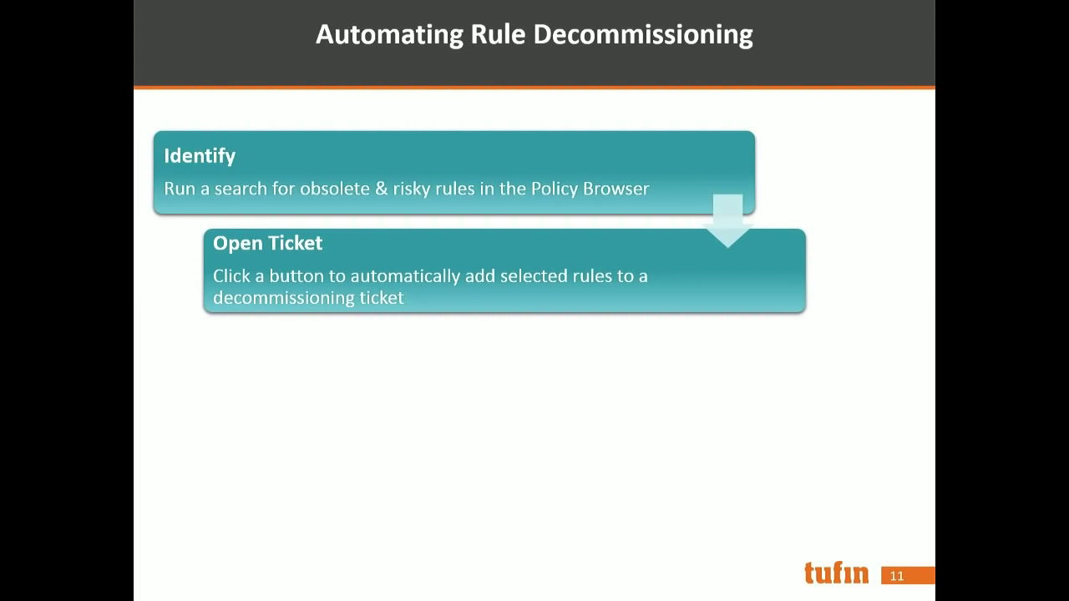
{"action": "key", "text": "Right"}
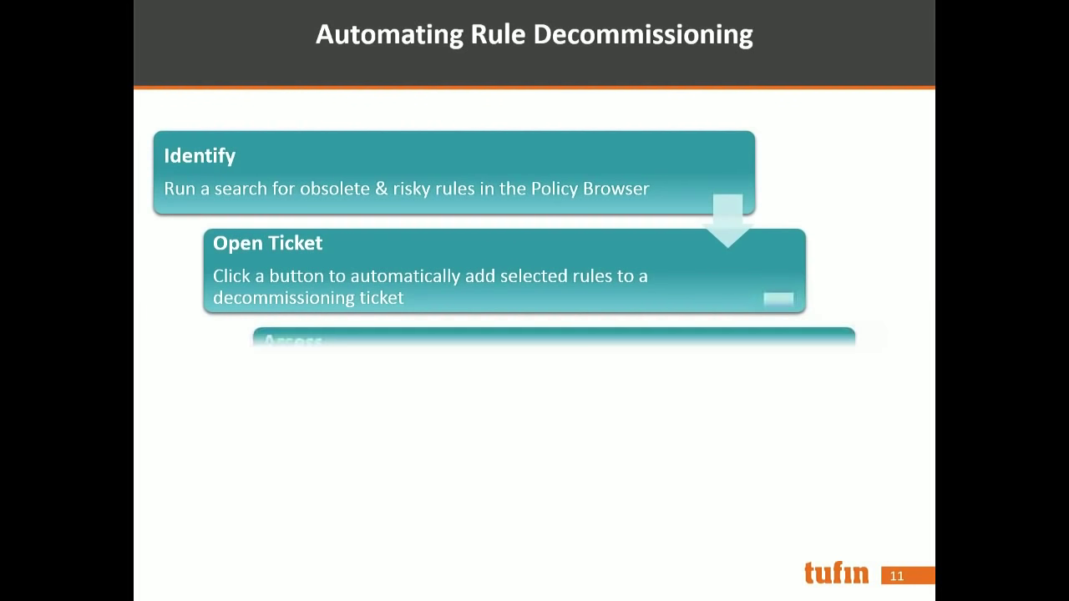
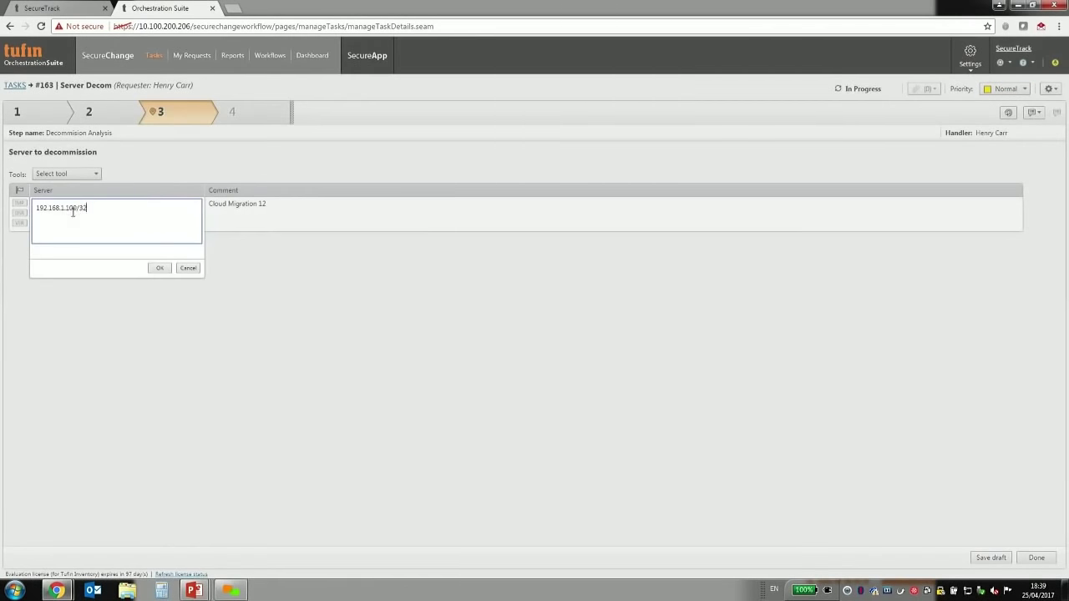
{"action": "key", "text": "ctrl+a"}
{"action": "left_click", "coordinate": [188, 267]}
{"action": "left_click", "coordinate": [79, 209]}
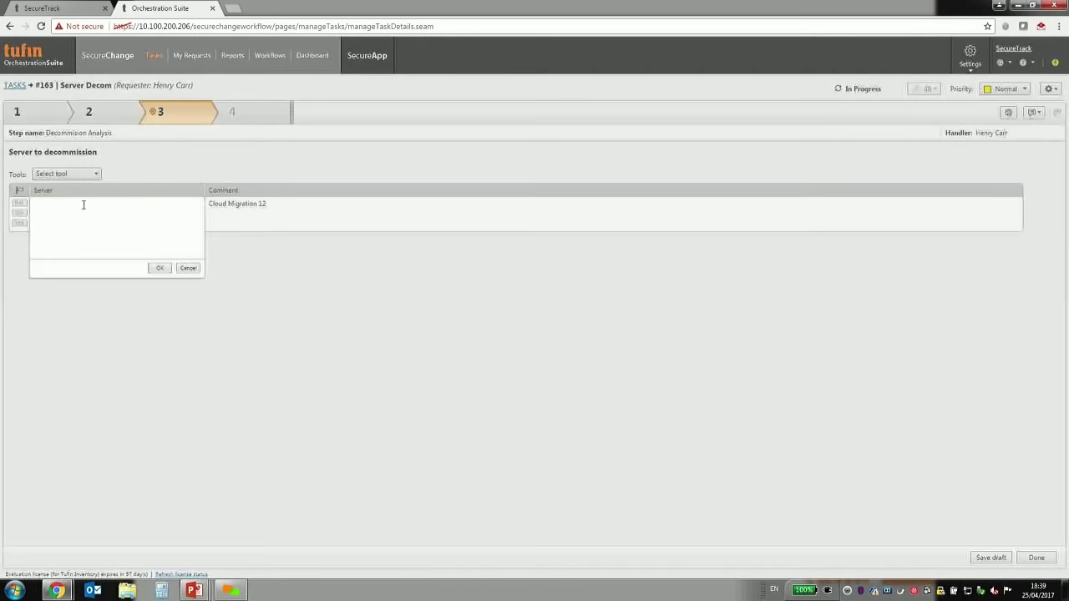
{"action": "key", "text": "ctrl+a"}
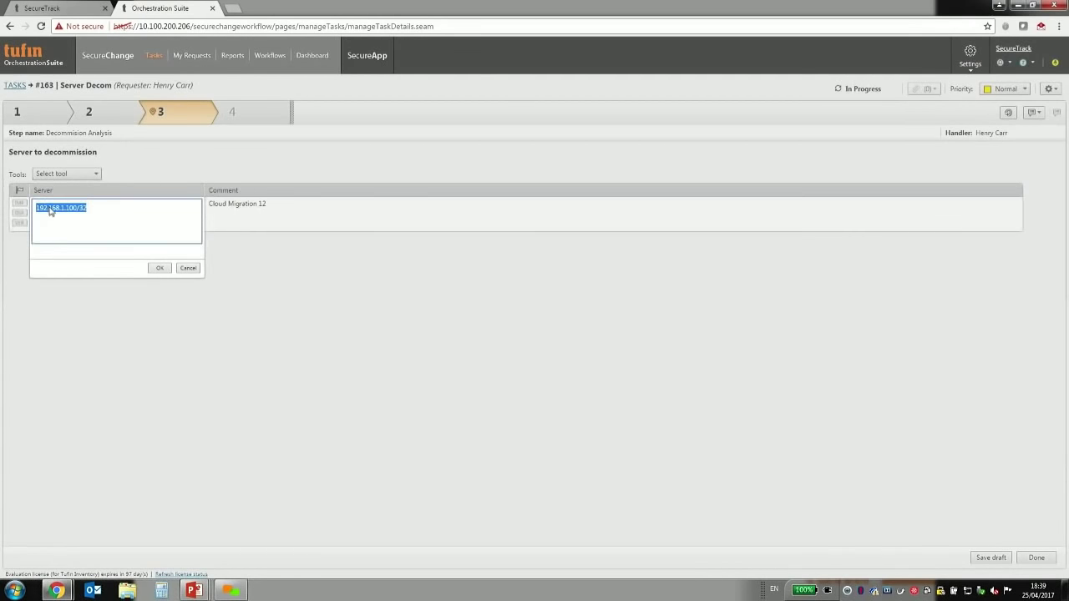
{"action": "right_click", "coordinate": [50, 208]}
{"action": "left_click", "coordinate": [65, 222]}
{"action": "left_click", "coordinate": [188, 267]}
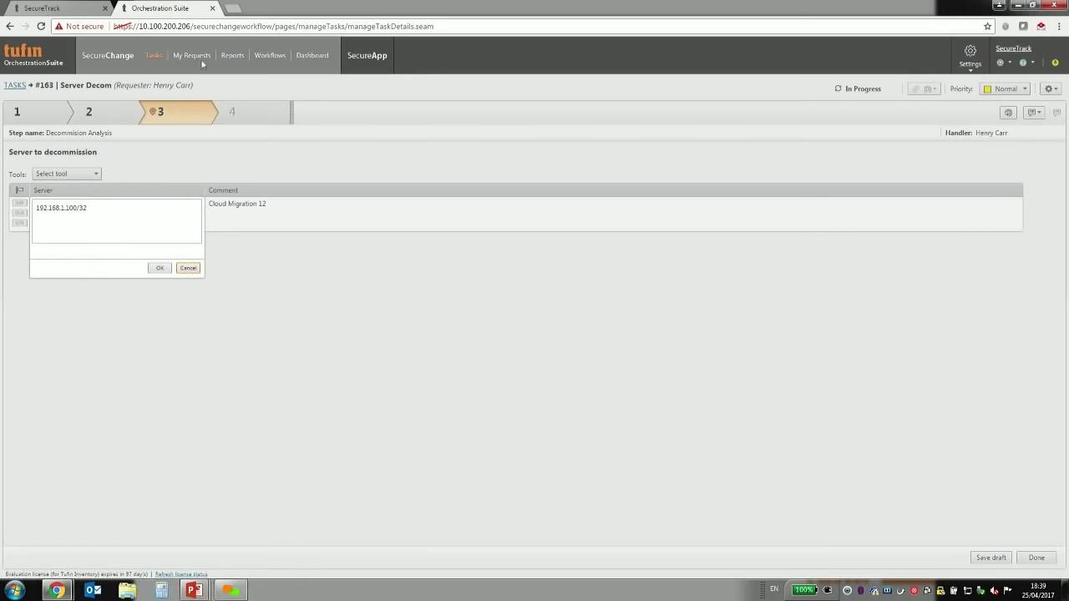
{"action": "left_click", "coordinate": [188, 267]}
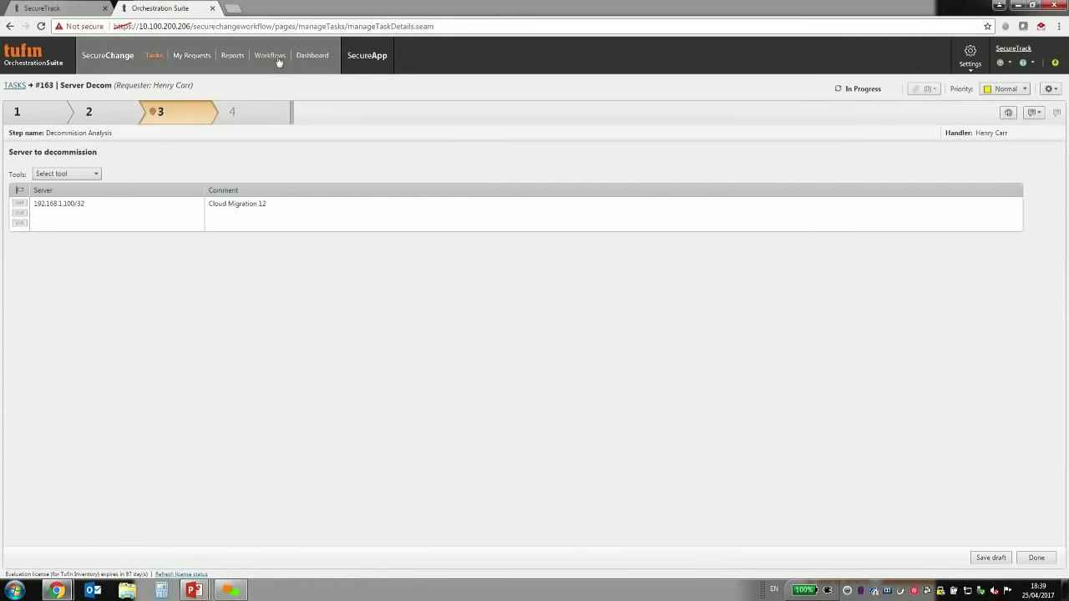
- Open the list of SecureChange workflows
{"action": "left_click", "coordinate": [269, 56]}
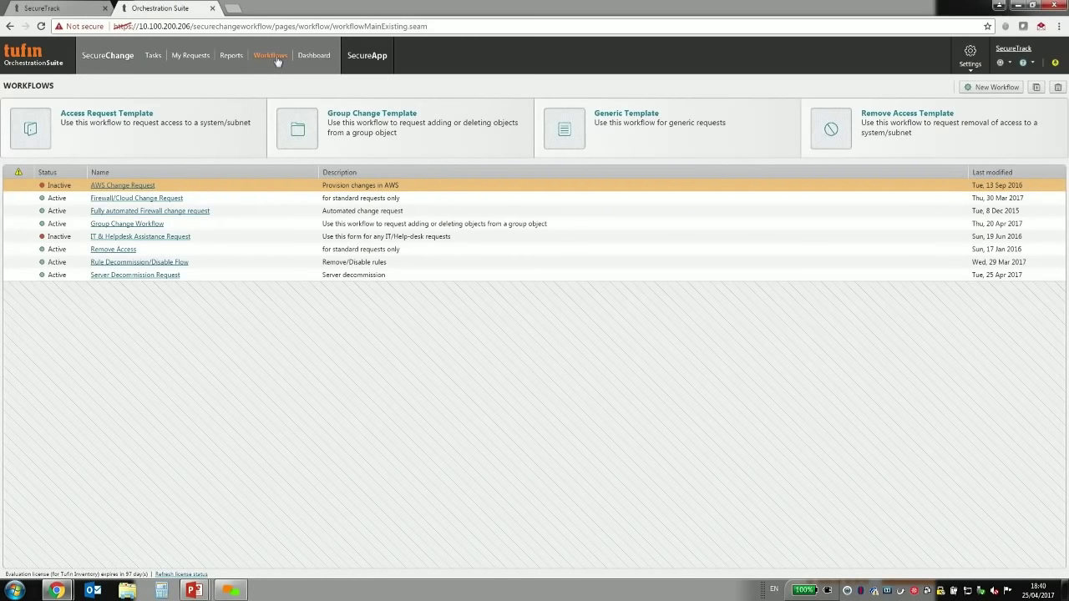
- Open the Server Decommission Request workflow to view its steps, and create a new request of that type
{"action": "left_click", "coordinate": [152, 277]}
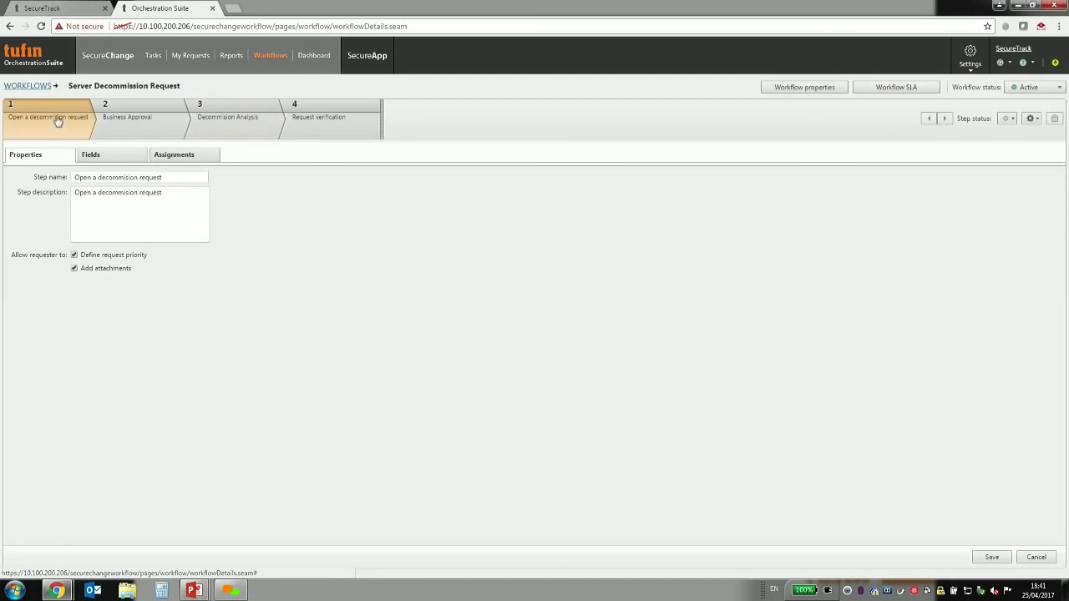
{"action": "left_click", "coordinate": [203, 56]}
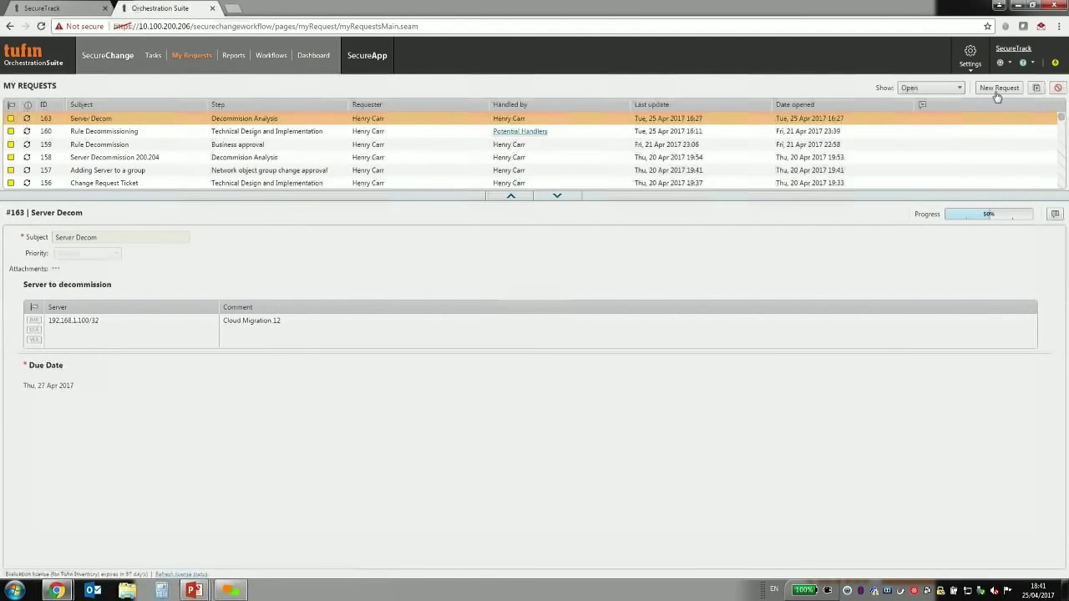
{"action": "left_click", "coordinate": [993, 90]}
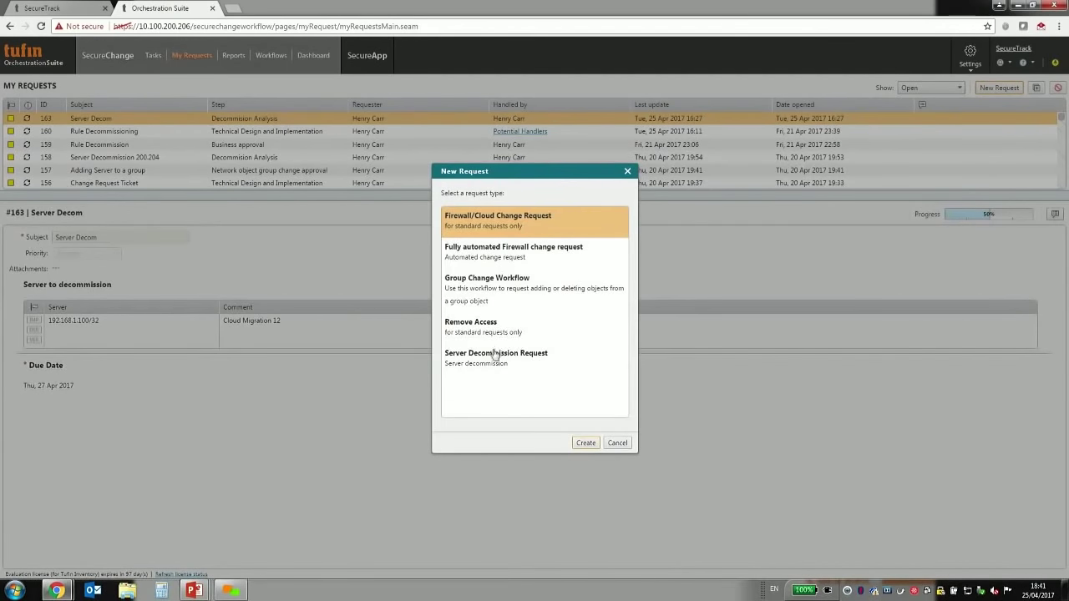
{"action": "left_click", "coordinate": [496, 357]}
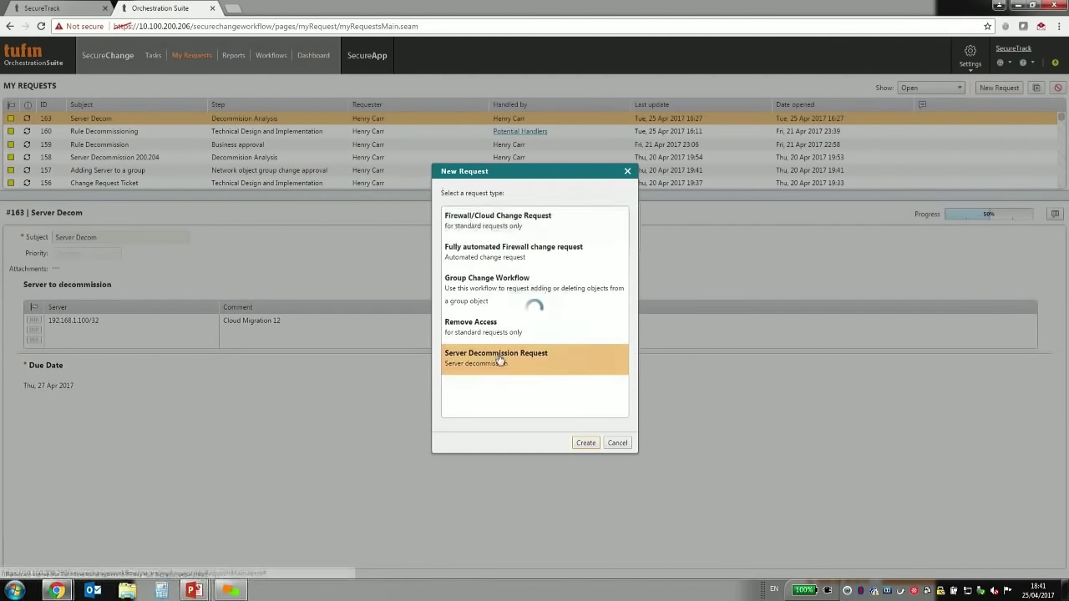
{"action": "left_click", "coordinate": [587, 443]}
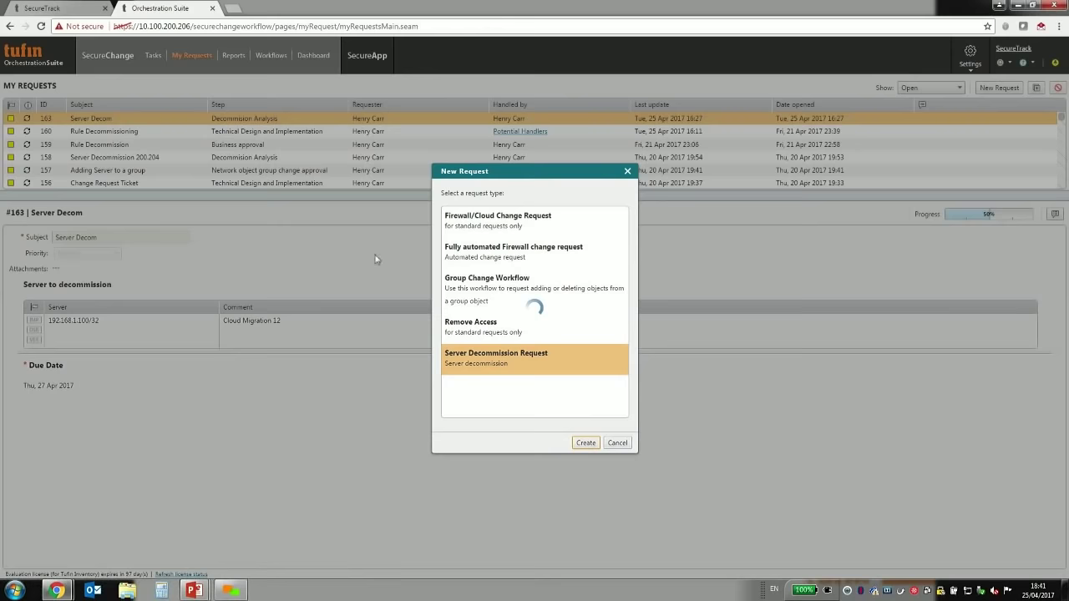
- Enter "Cloud Migration Project" as the subject of the new server decommission request
{"action": "type", "text": "C"}
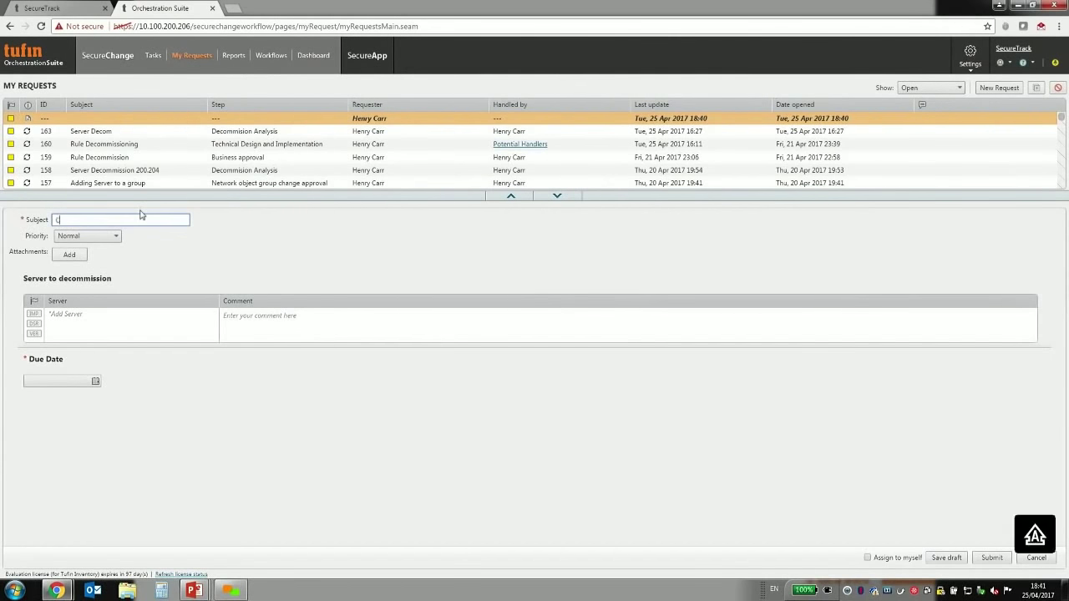
{"action": "type", "text": "Loloud Migra"}
{"action": "type", "text": "tion P"}
{"action": "type", "text": "roej"}
{"action": "type", "text": "ject"}
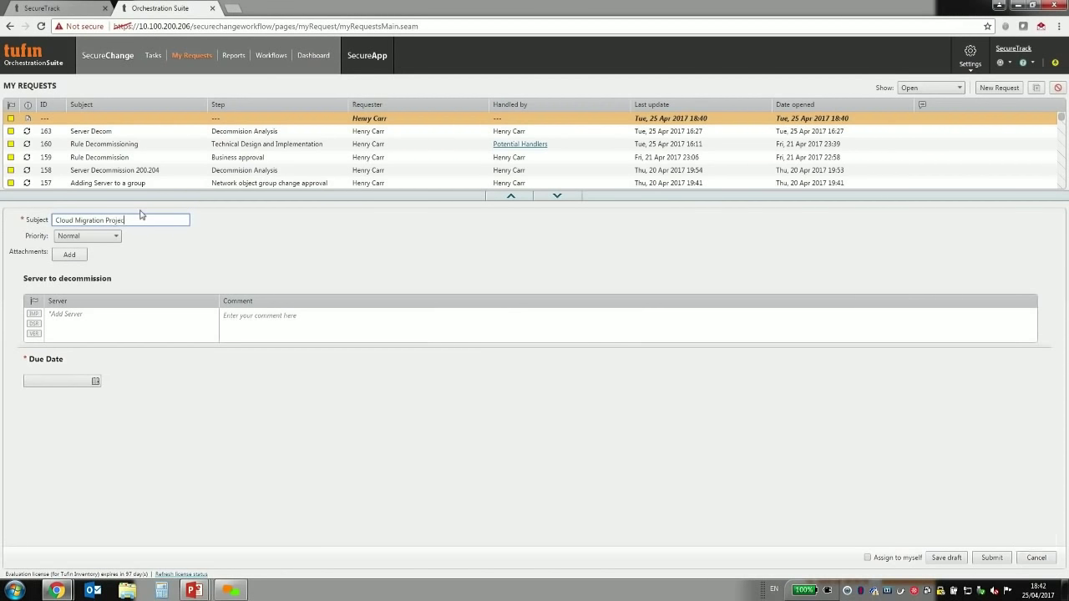
- Add server 192.168.1.100/32 as the server to decommission with the comment "Cloud Migration; take this server off"
{"action": "left_click", "coordinate": [102, 317]}
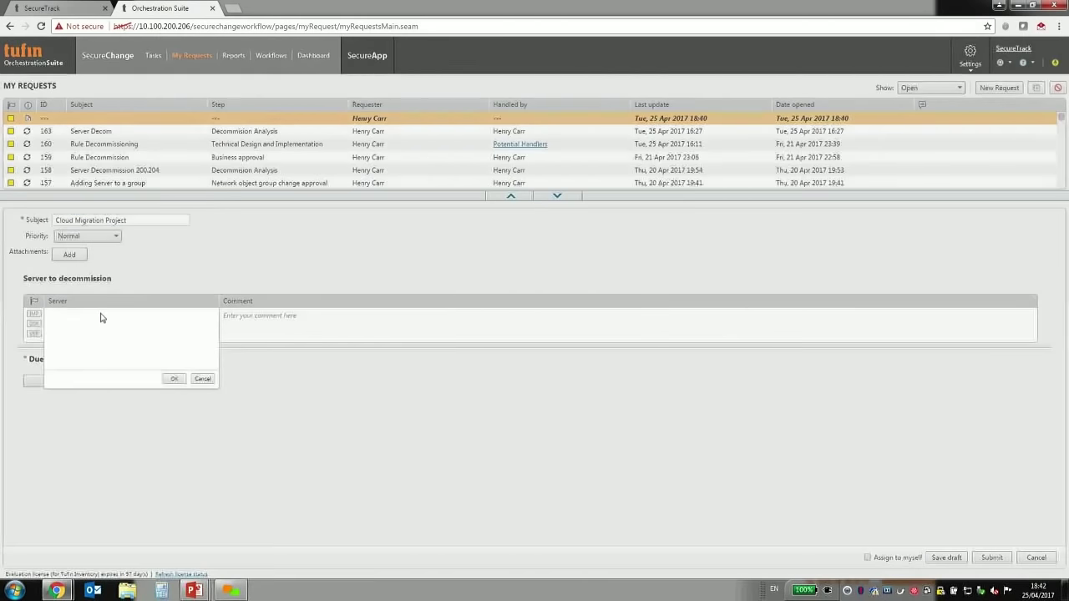
{"action": "key", "text": "ctrl+v"}
{"action": "left_click", "coordinate": [174, 380]}
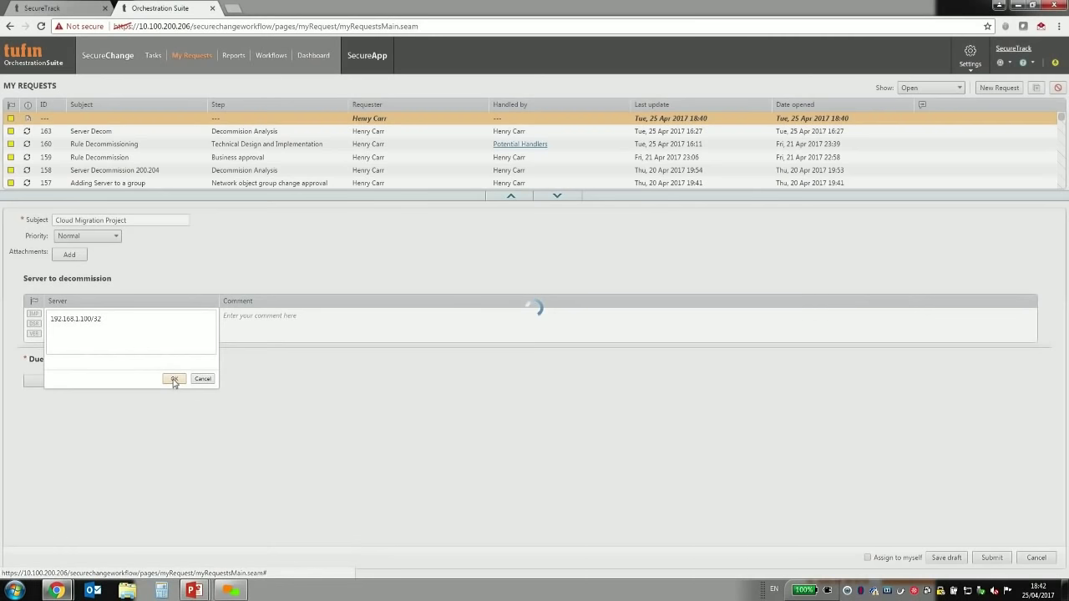
{"action": "left_click", "coordinate": [264, 313]}
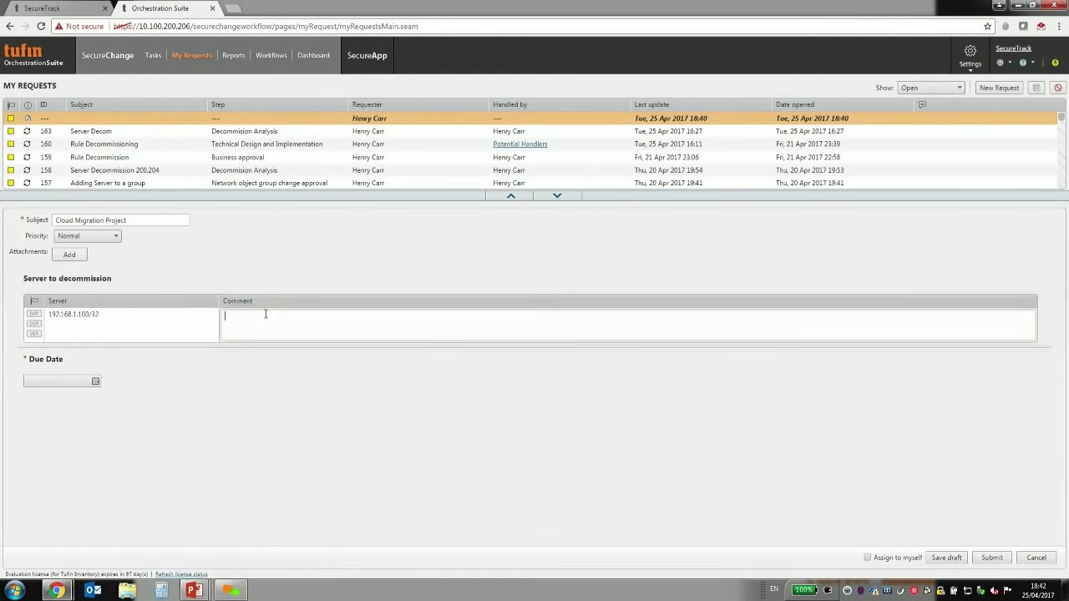
{"action": "type", "text": "C"}
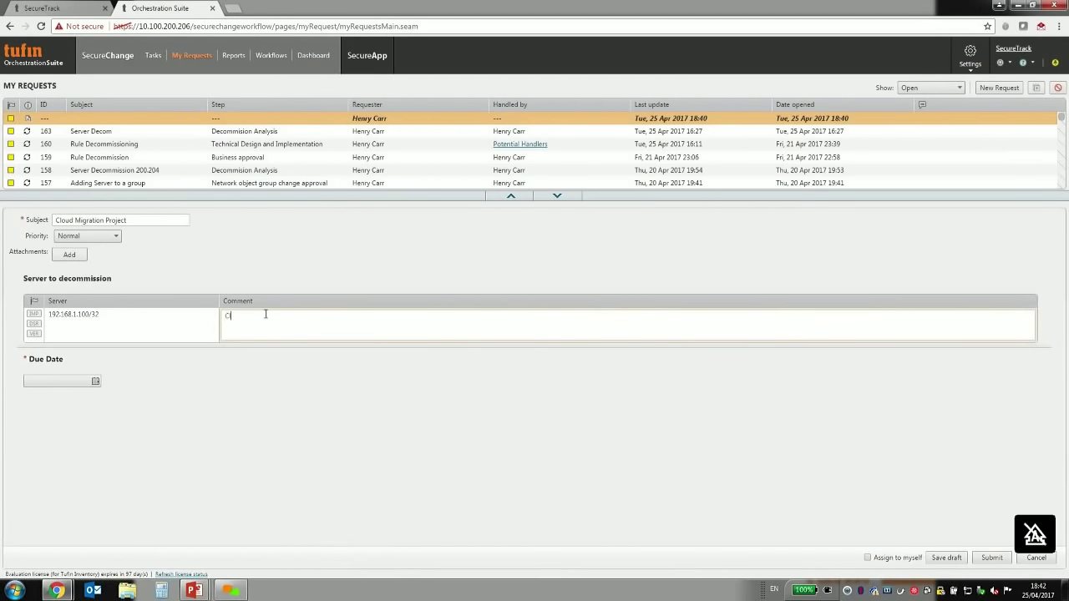
{"action": "type", "text": "loud Migration; take"}
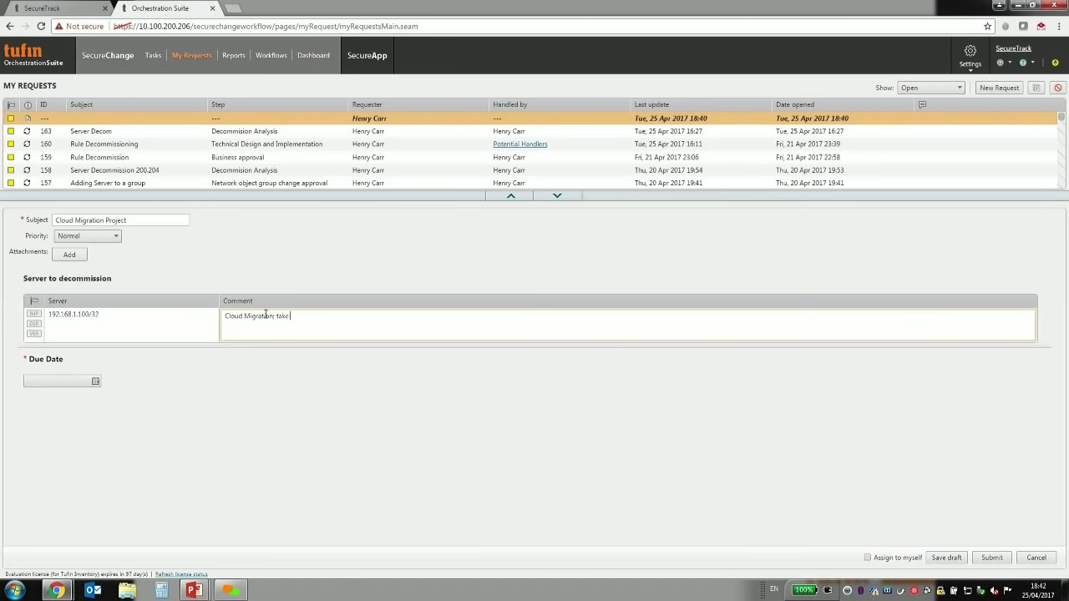
{"action": "type", "text": " this server off"}
- Set the request's due date to 27 April 2017 and submit the request
{"action": "left_click", "coordinate": [180, 390]}
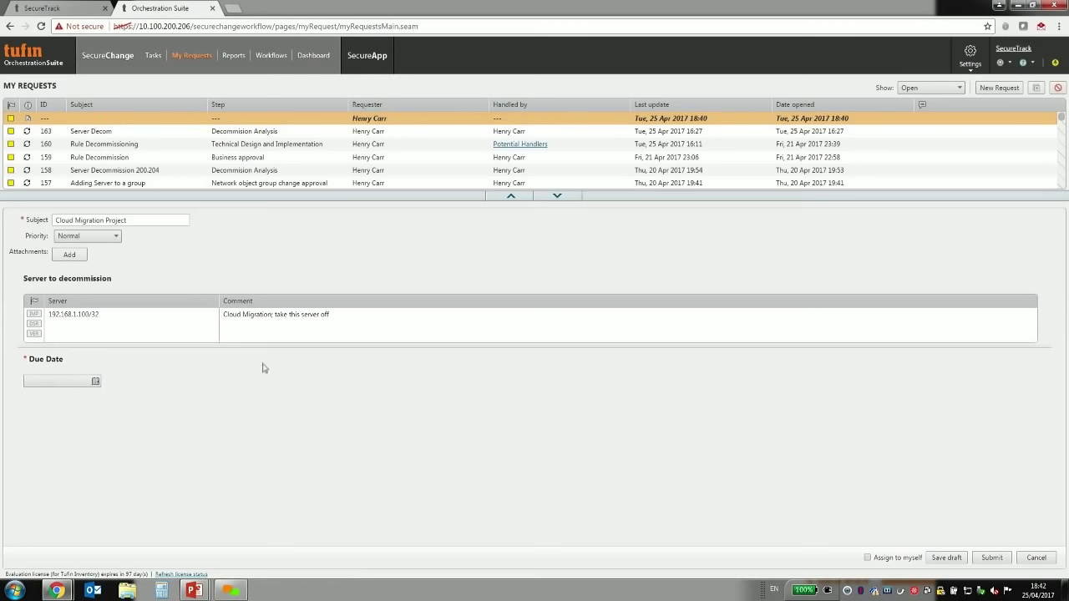
{"action": "left_click", "coordinate": [96, 382]}
{"action": "left_click", "coordinate": [117, 477]}
{"action": "left_click", "coordinate": [992, 558]}
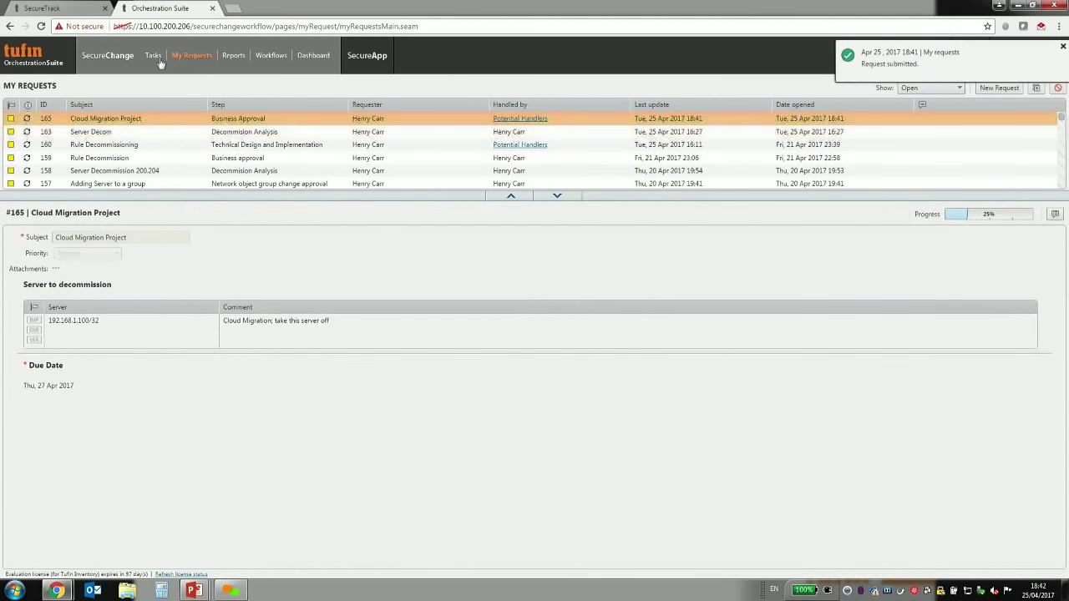
- Accept the Business Approval task of the Cloud Migration Project ticket and complete it as approved with the reason "approve"
{"action": "left_click", "coordinate": [154, 57]}
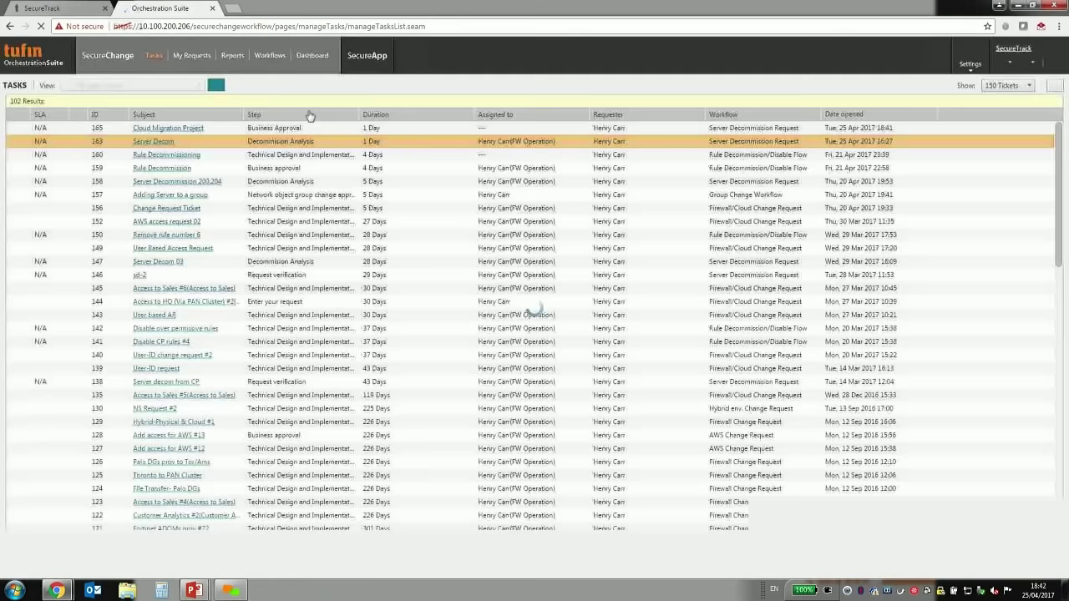
{"action": "left_click", "coordinate": [181, 131]}
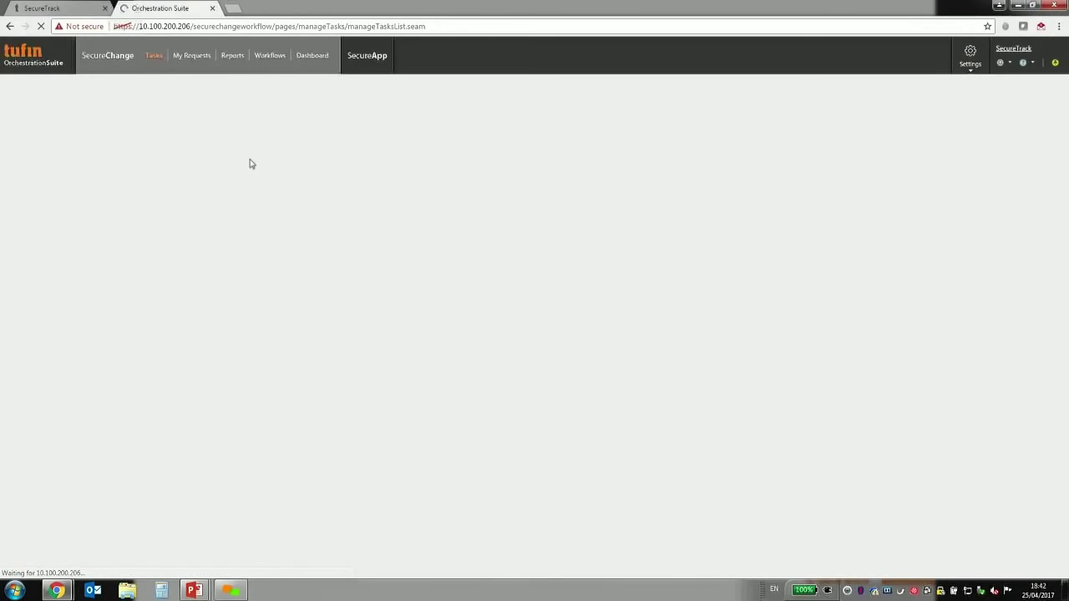
{"action": "left_click", "coordinate": [639, 156]}
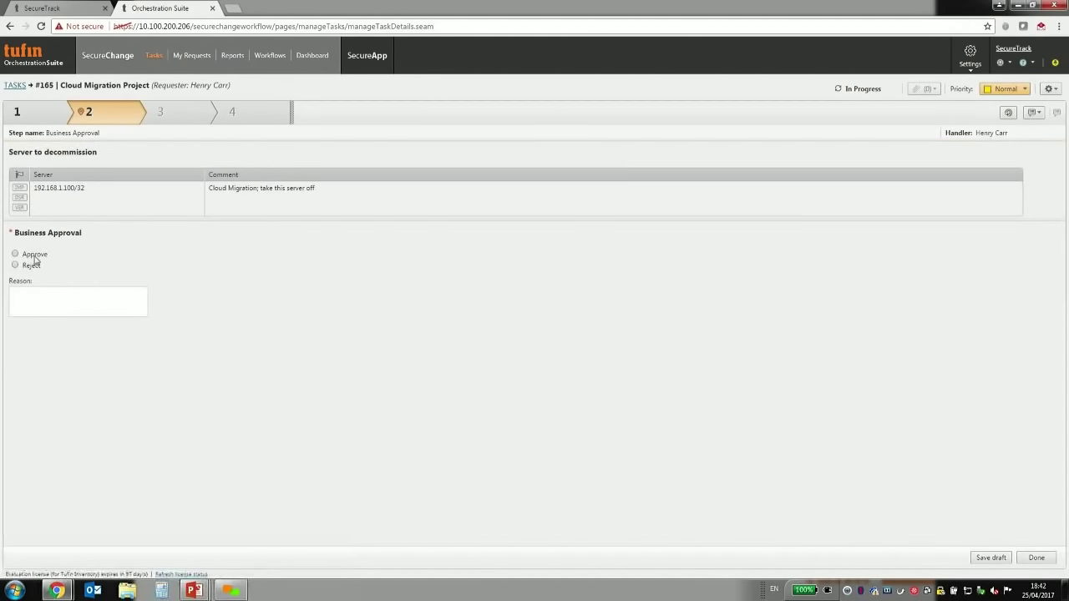
{"action": "left_click", "coordinate": [45, 296]}
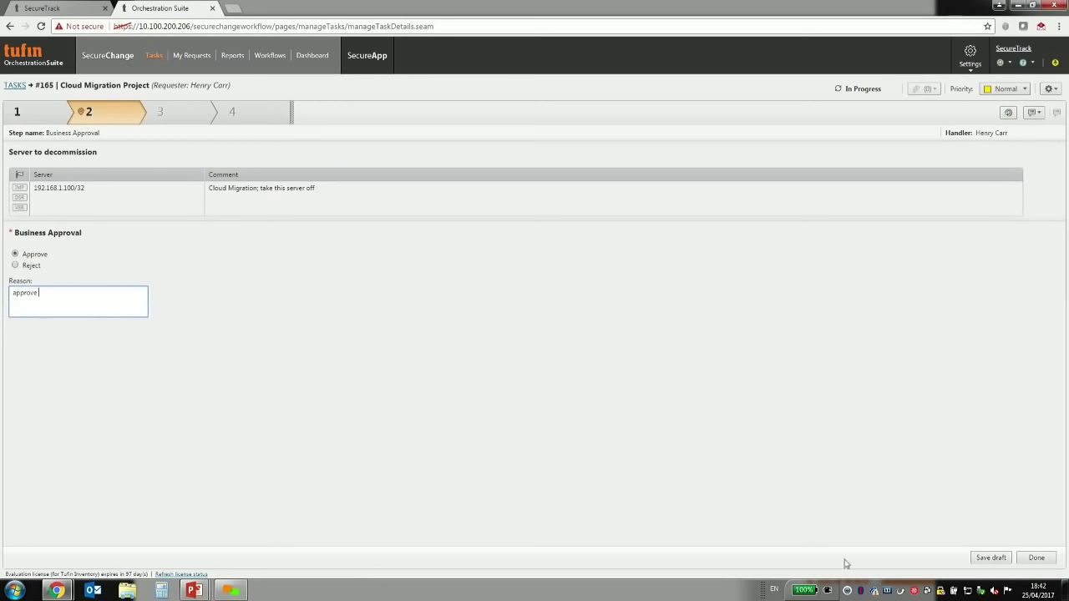
{"action": "left_click", "coordinate": [1020, 562]}
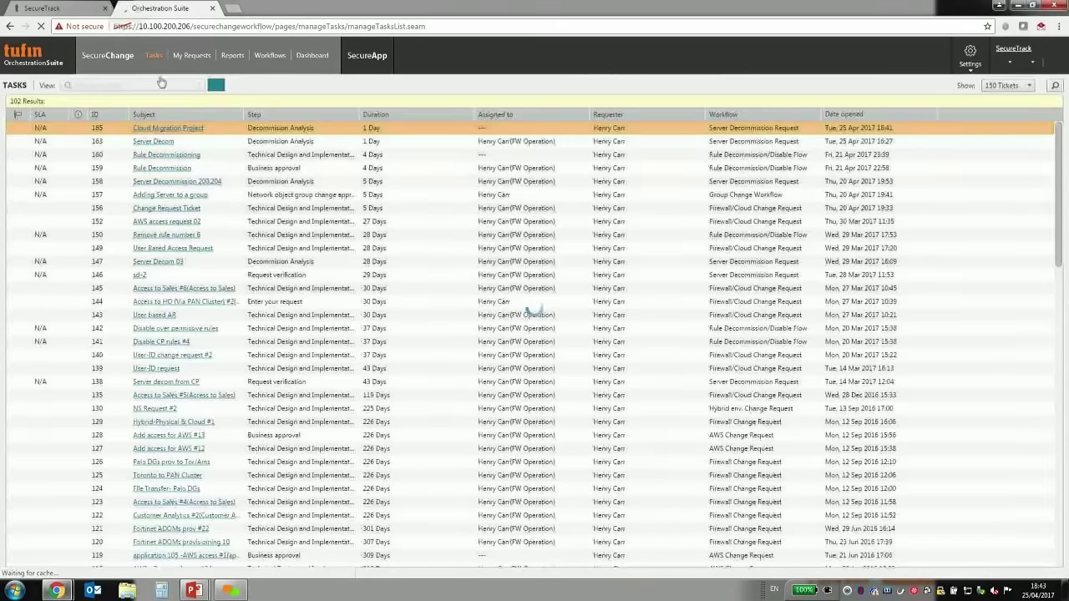
- Accept the ticket's Decommision Analysis task and run the Impact analysis tool on the server
{"action": "left_click", "coordinate": [203, 130]}
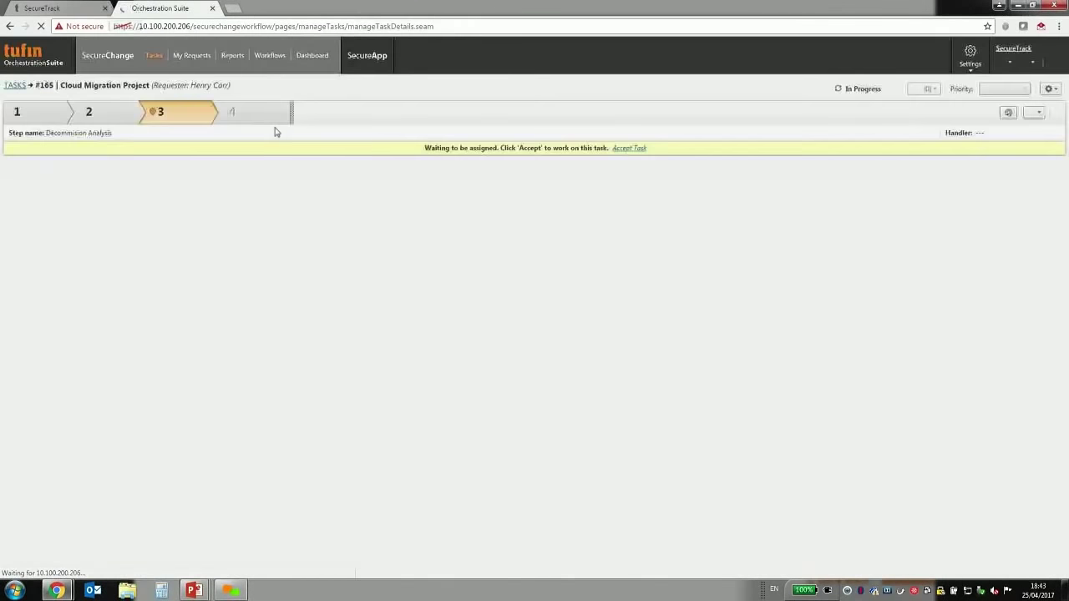
{"action": "left_click", "coordinate": [638, 149]}
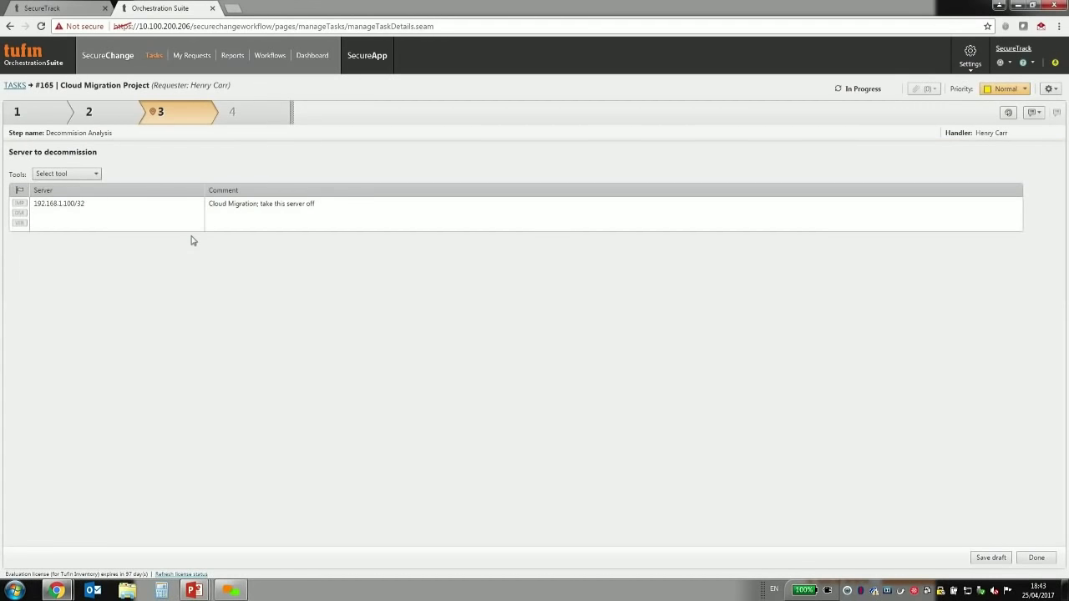
{"action": "left_click", "coordinate": [97, 177]}
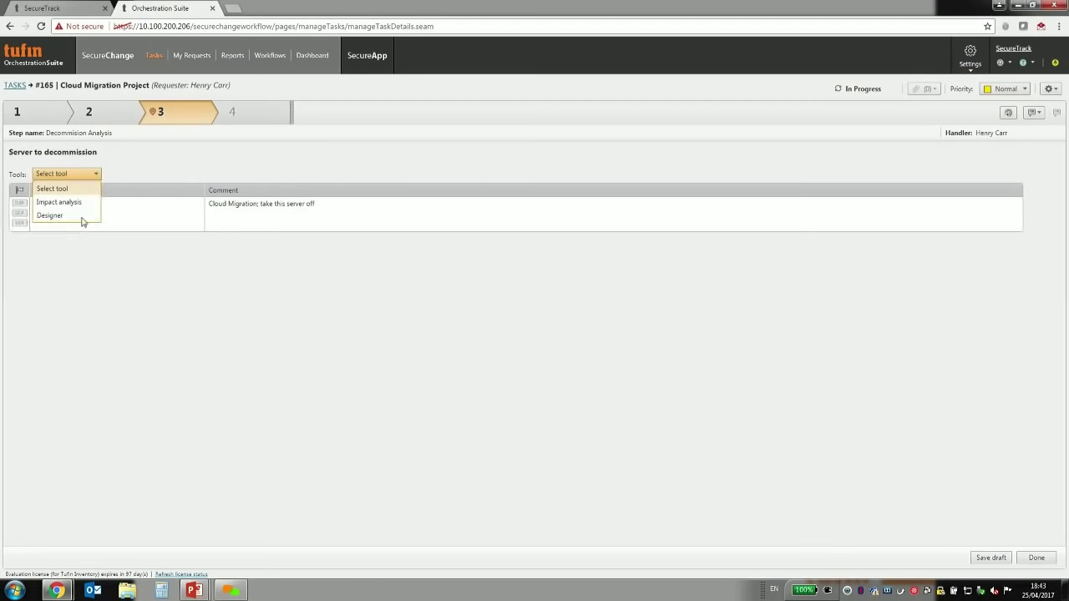
{"action": "left_click", "coordinate": [87, 205]}
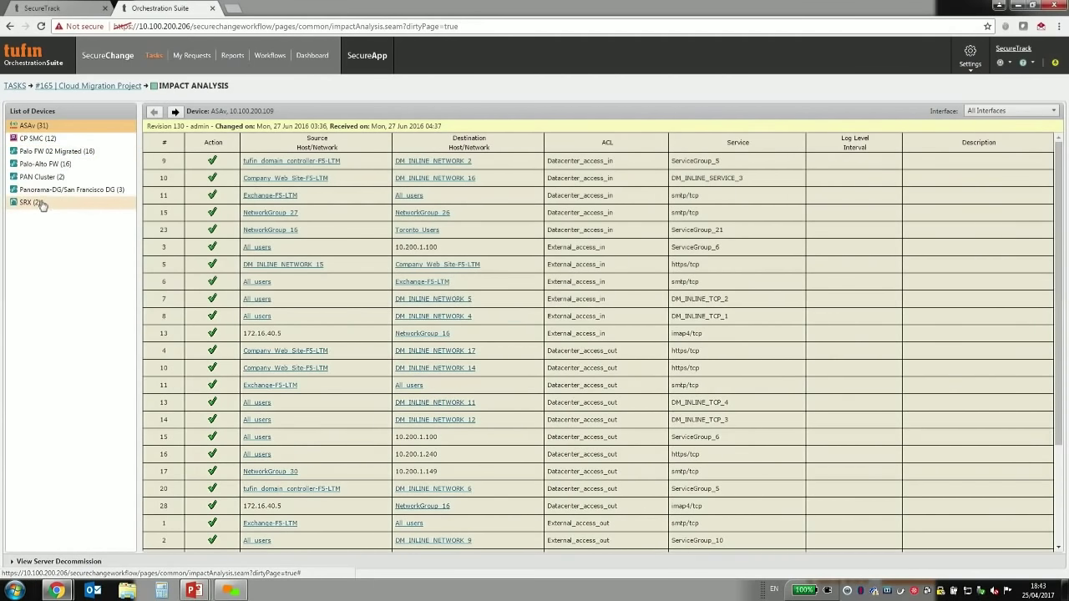
- Examine the affected rules on CP SMC, Palo-Alto FW and Panorama-DG/San Francisco DG, and return to the ticket
{"action": "left_click", "coordinate": [38, 138]}
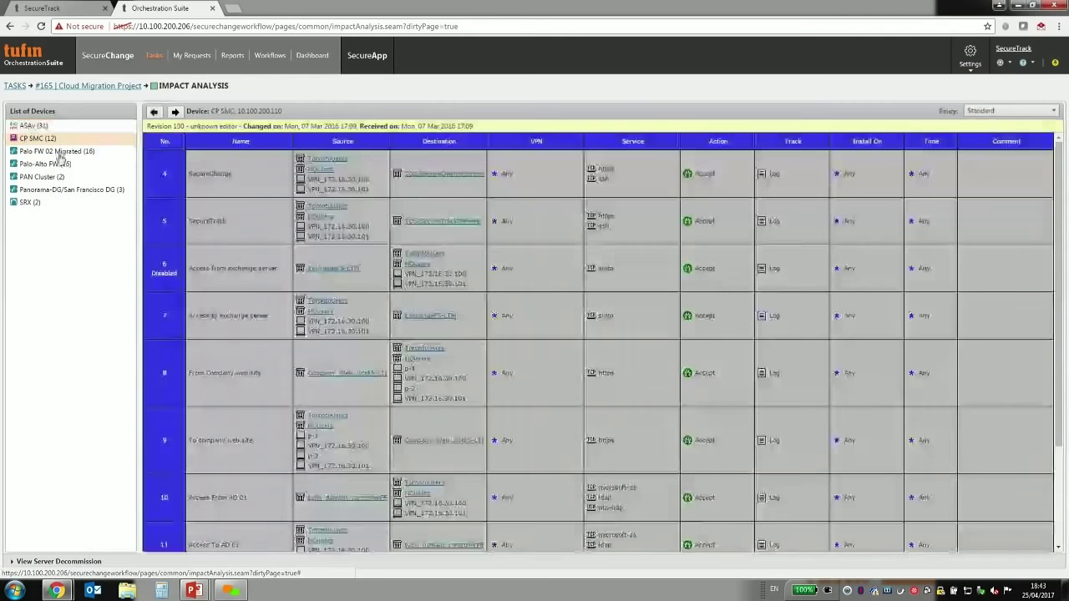
{"action": "left_click", "coordinate": [58, 164]}
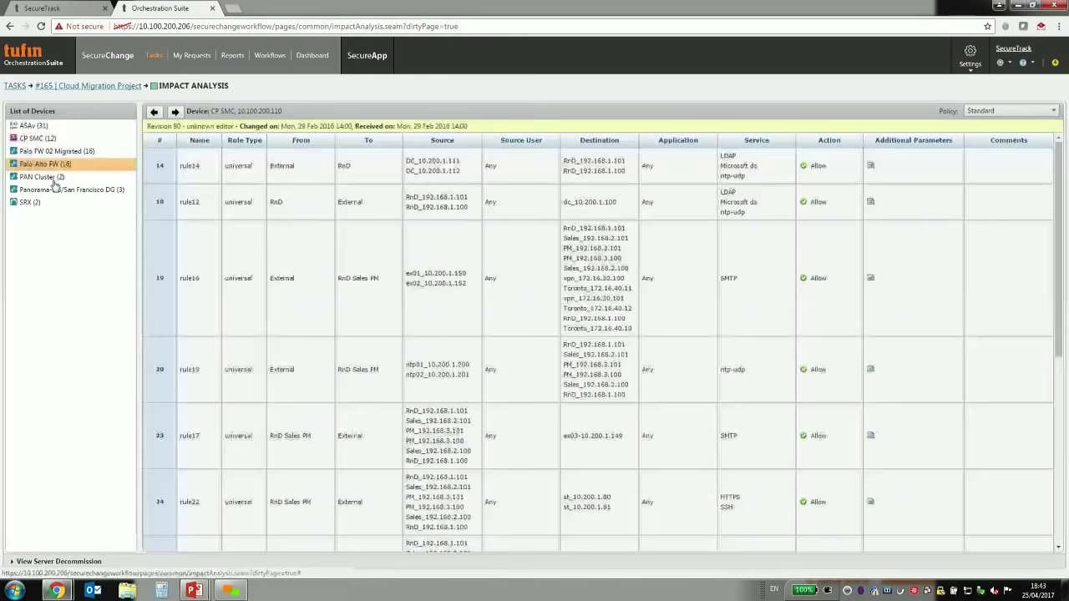
{"action": "left_click", "coordinate": [52, 188]}
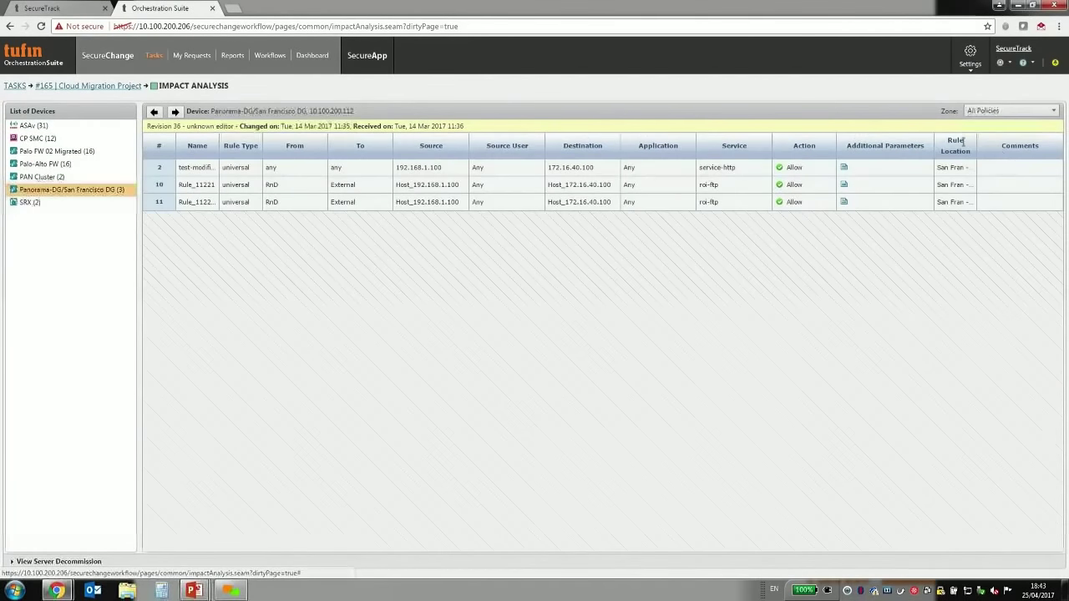
{"action": "left_click", "coordinate": [504, 565]}
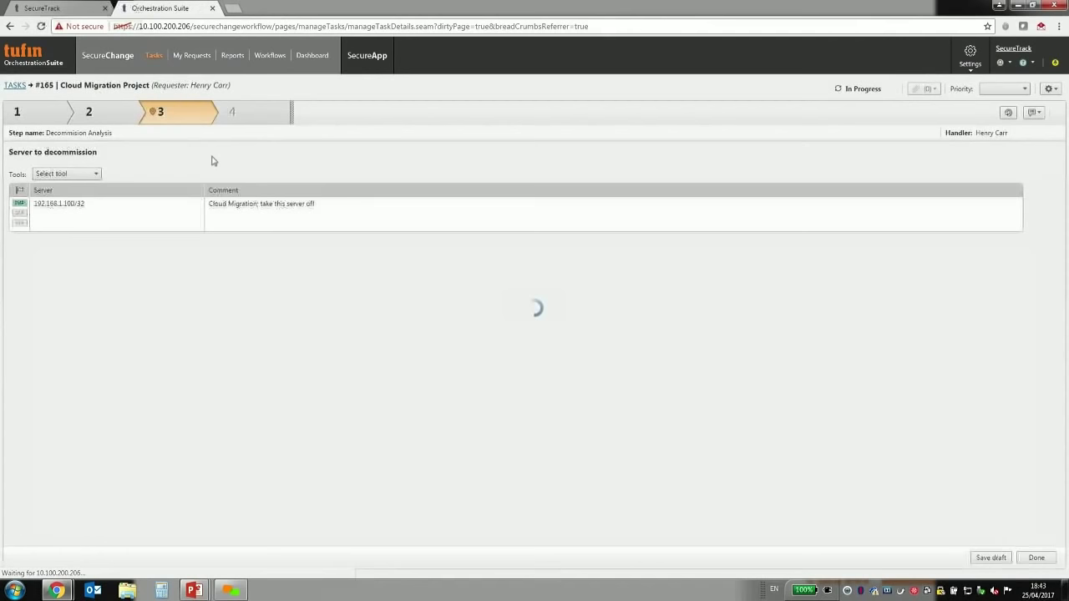
- Run Designer for the server decommission and copy the commands for the recommended ASAv changes
{"action": "left_click", "coordinate": [90, 177]}
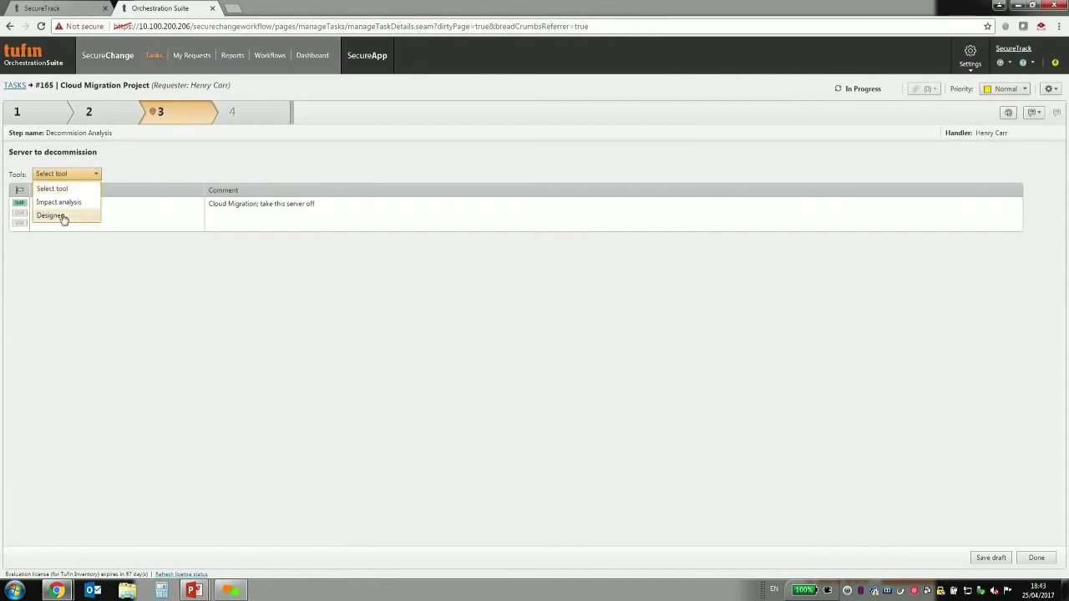
{"action": "left_click", "coordinate": [50, 215]}
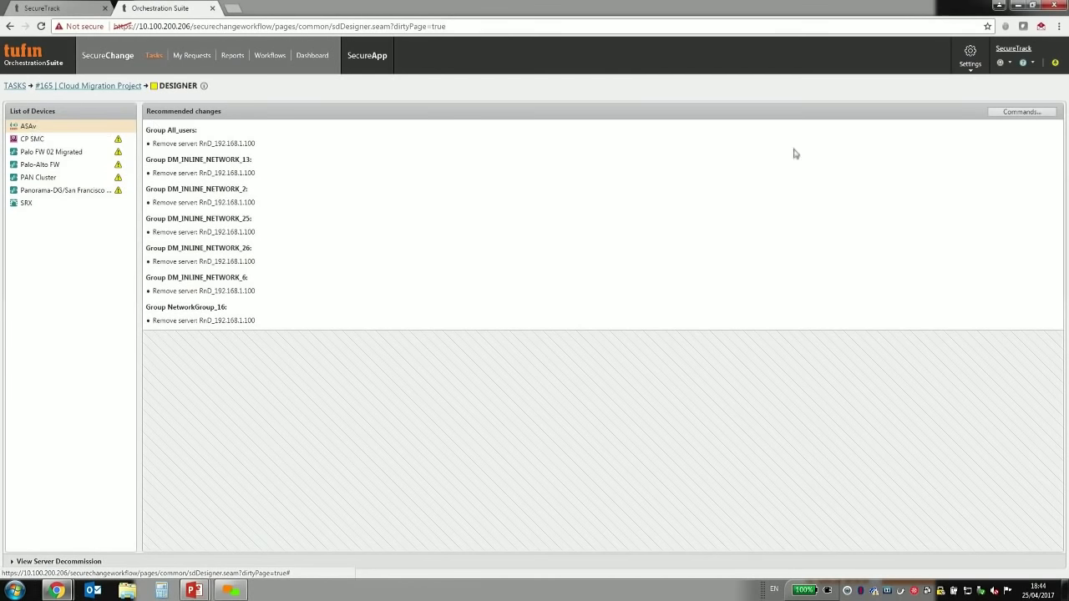
{"action": "left_click", "coordinate": [1022, 116]}
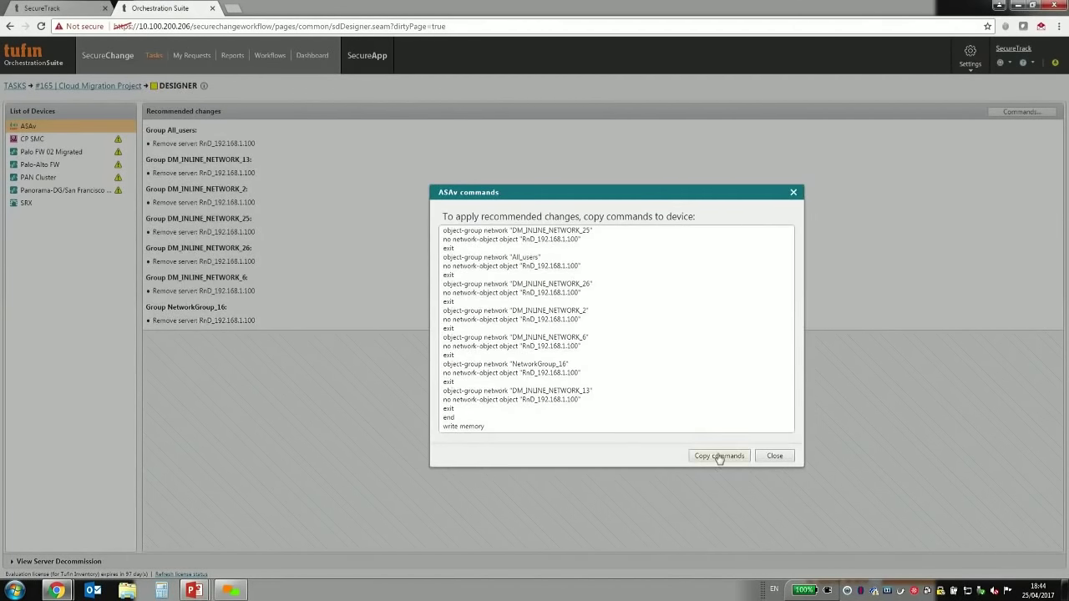
{"action": "left_click", "coordinate": [718, 456]}
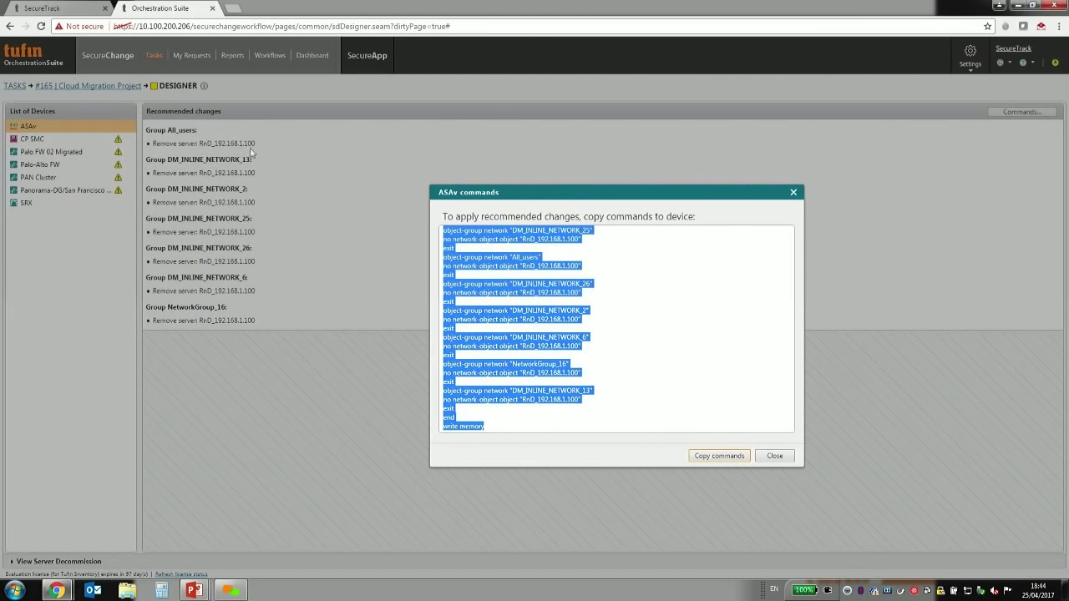
{"action": "left_click", "coordinate": [775, 458]}
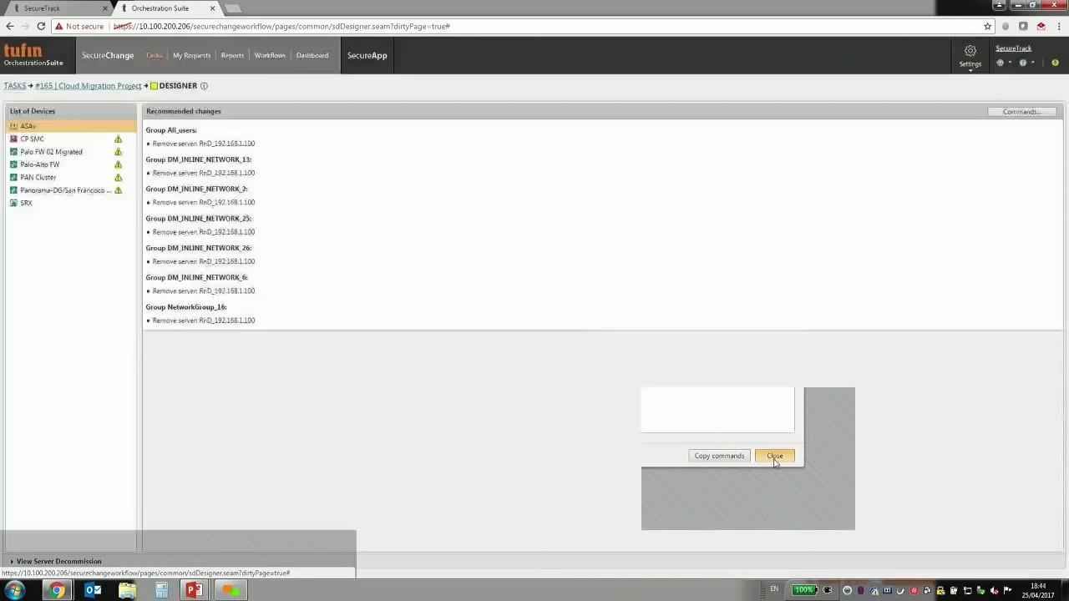
- Return to the Cloud Migration Project ticket, view its Request verification step and go back to Decommision Analysis
{"action": "left_click", "coordinate": [119, 86]}
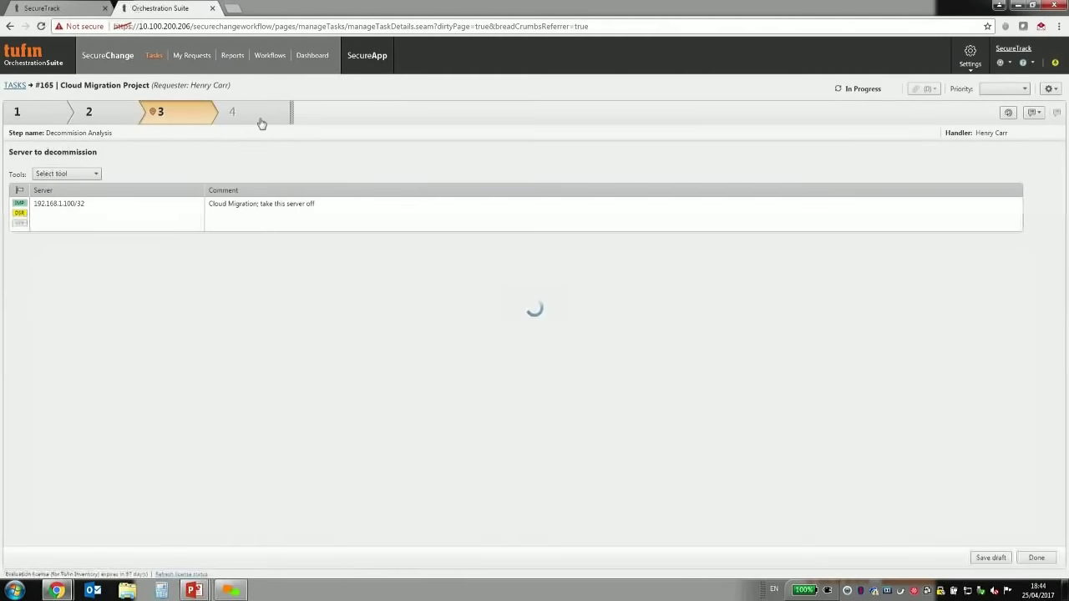
{"action": "left_click", "coordinate": [251, 117]}
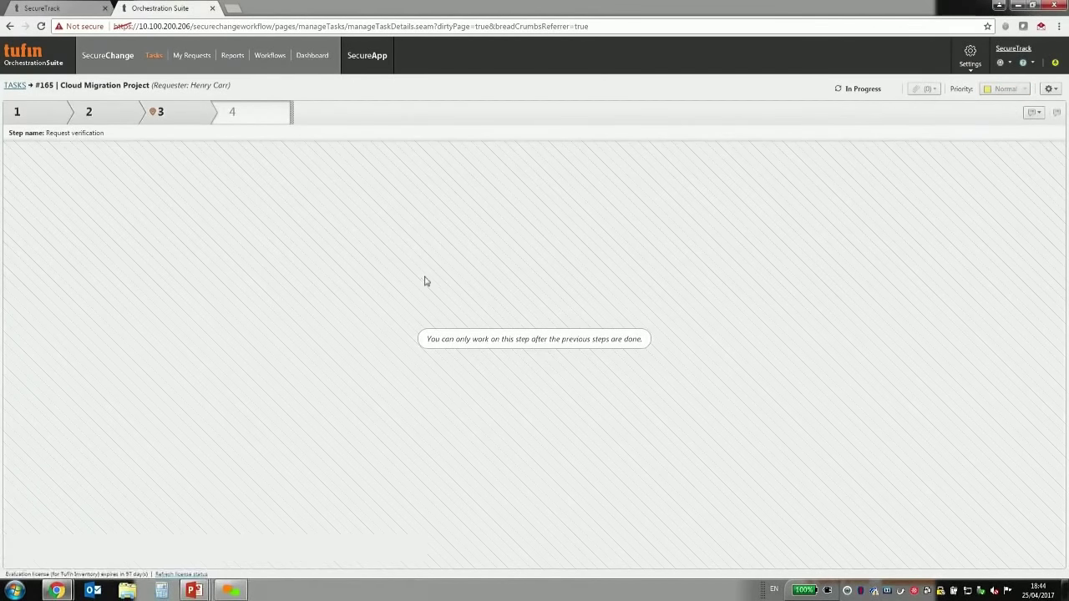
{"action": "left_click", "coordinate": [203, 113]}
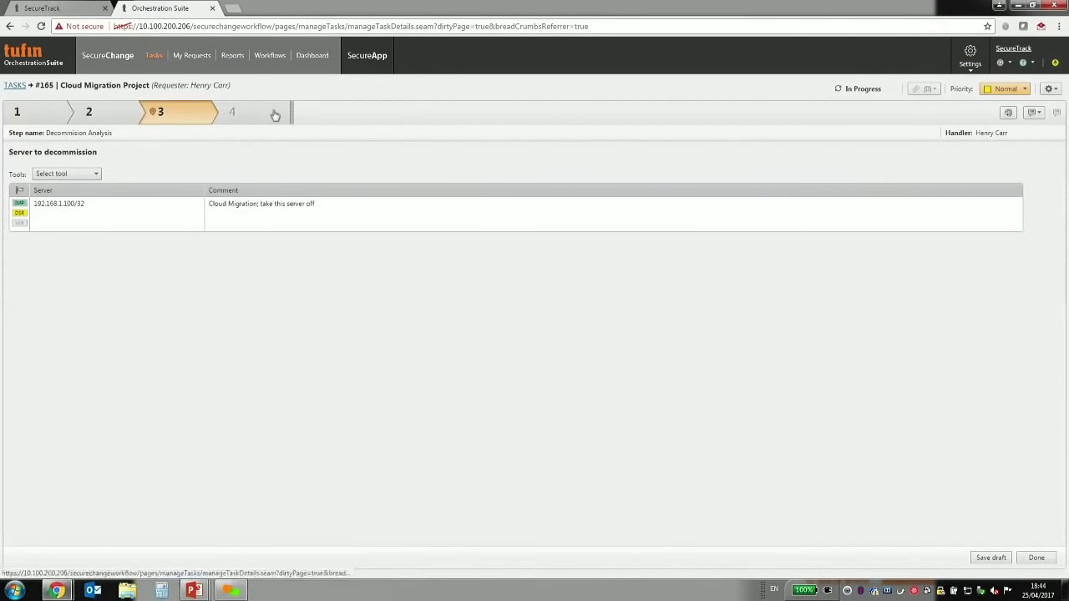
- Check the ticket's Request verification step, return to Decommision Analysis and mark that step as done
{"action": "left_click", "coordinate": [259, 119]}
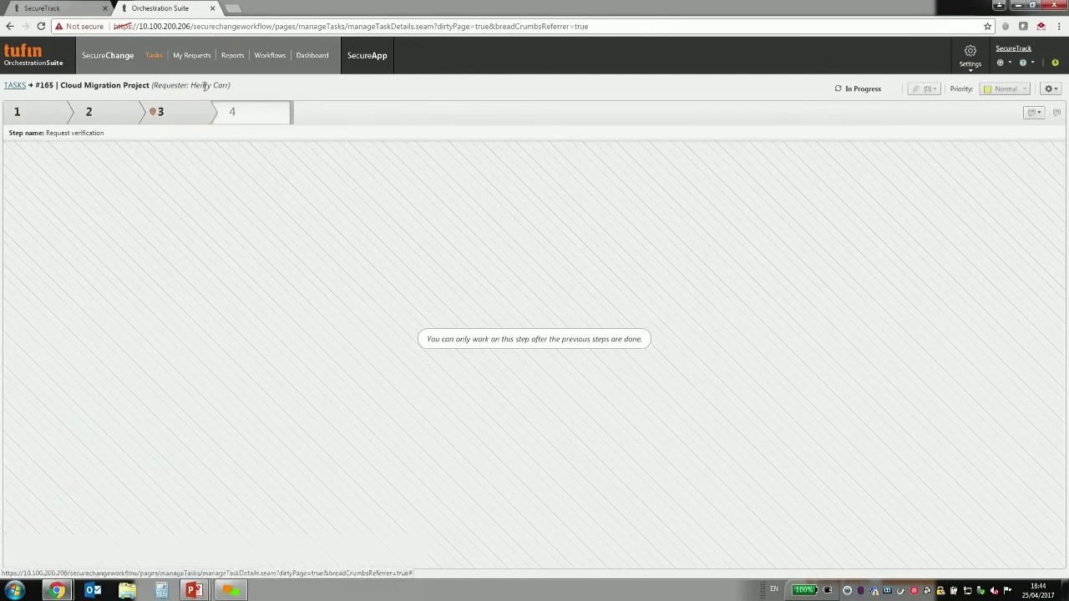
{"action": "left_click", "coordinate": [195, 114]}
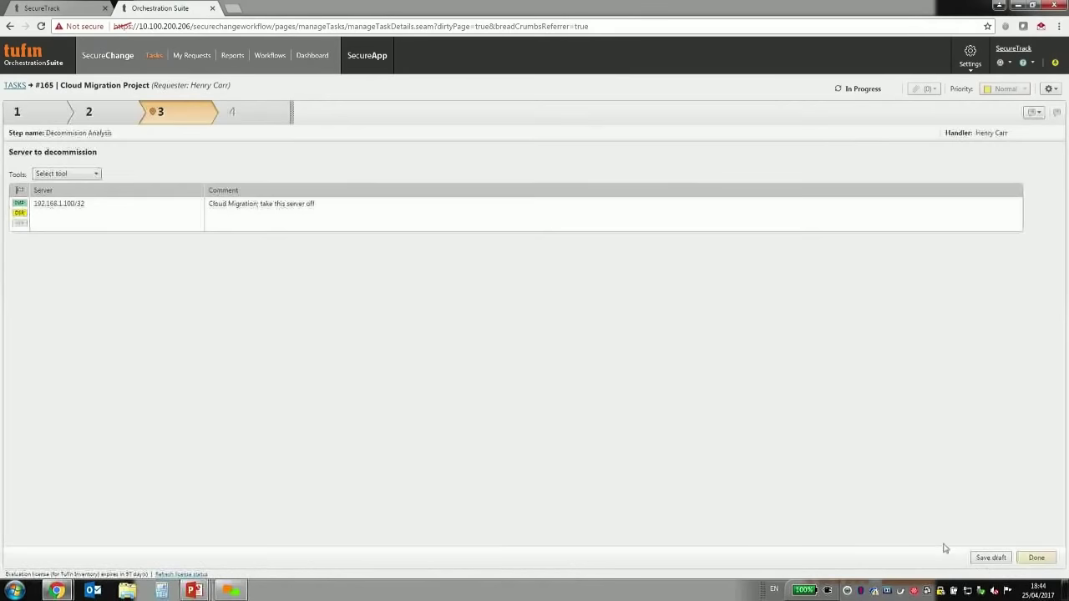
{"action": "left_click", "coordinate": [1037, 557]}
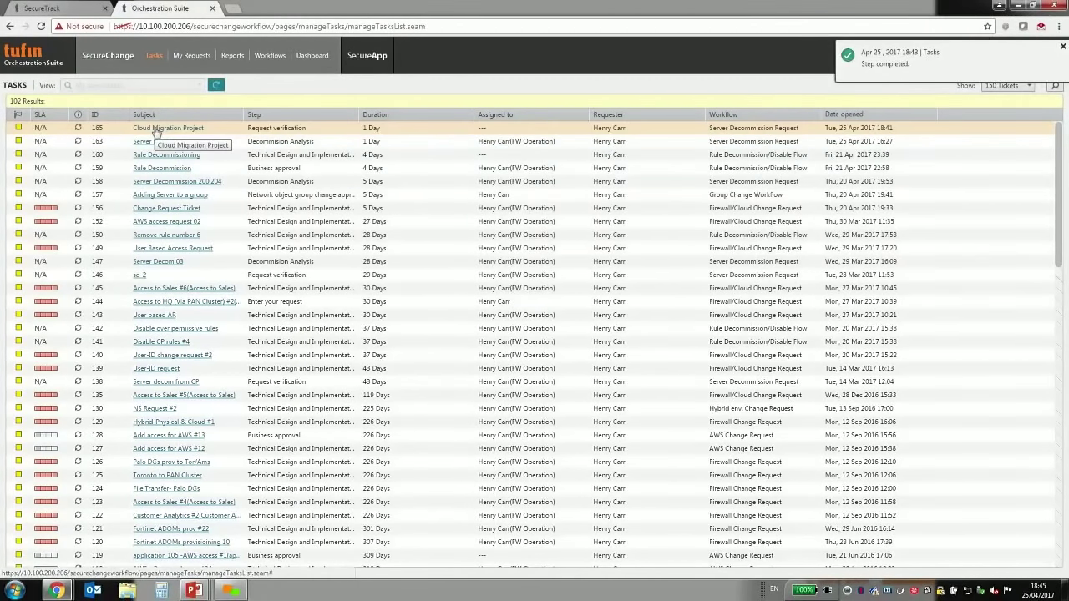
- Accept the Cloud Migration Project ticket's Request verification task and run Verifier on the server decommission, viewing the ASAv rules
{"action": "left_click", "coordinate": [159, 131]}
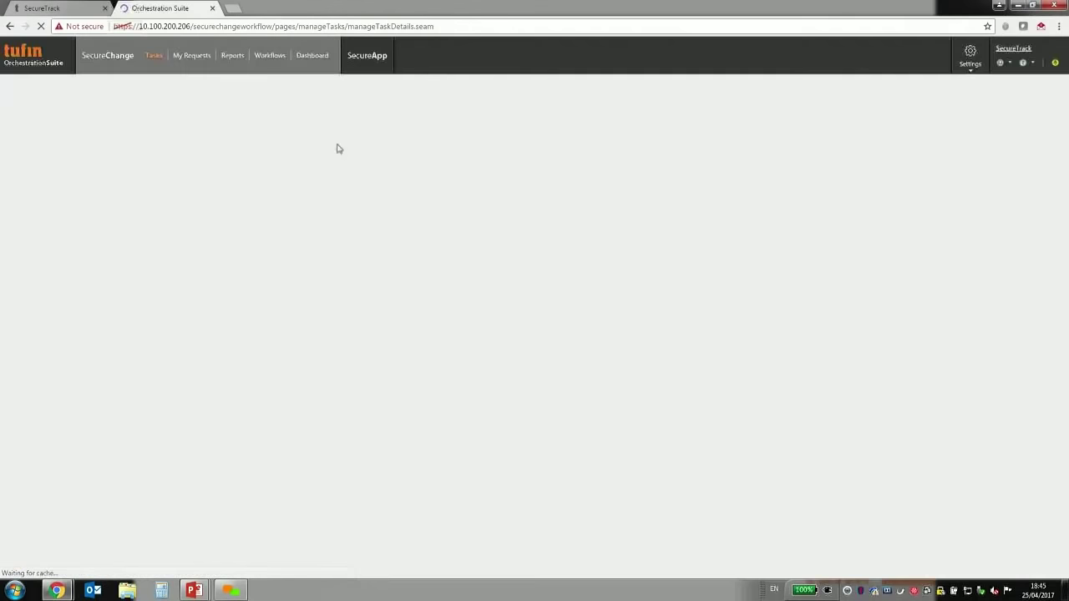
{"action": "left_click", "coordinate": [617, 153]}
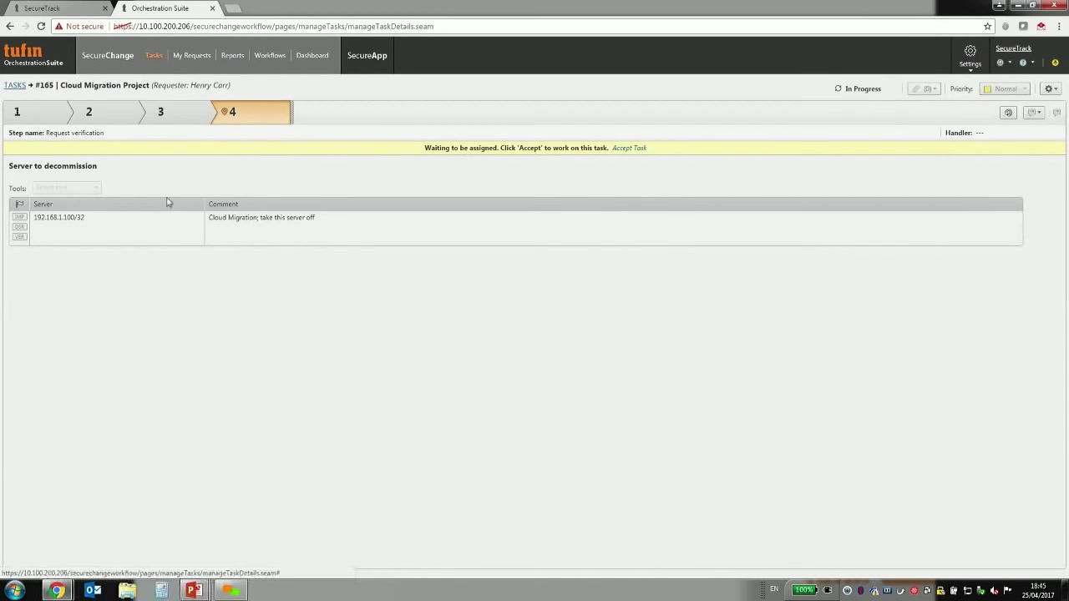
{"action": "left_click", "coordinate": [94, 174]}
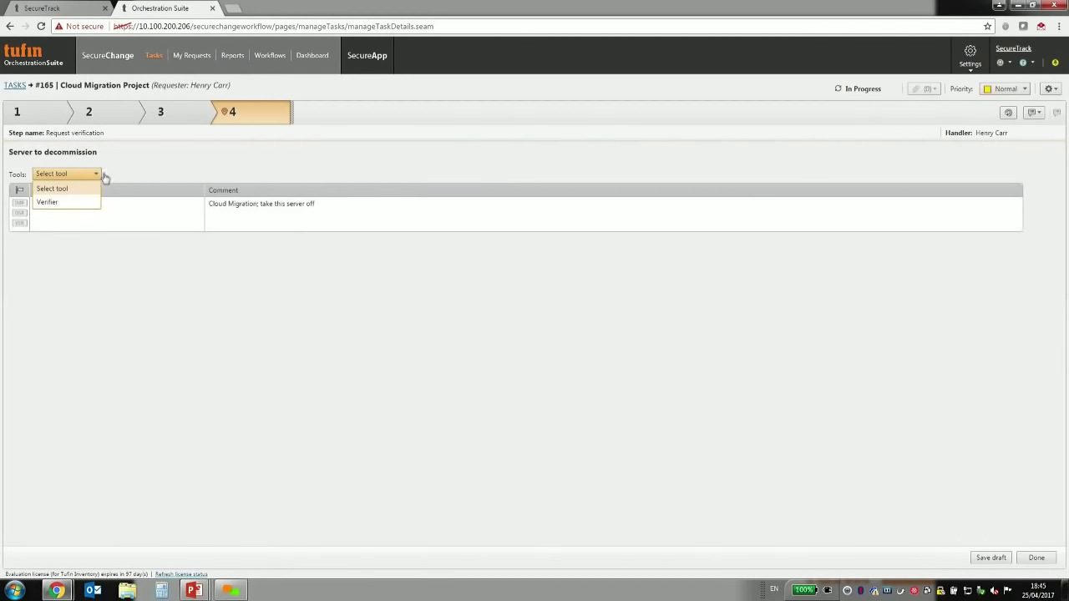
{"action": "left_click", "coordinate": [48, 202]}
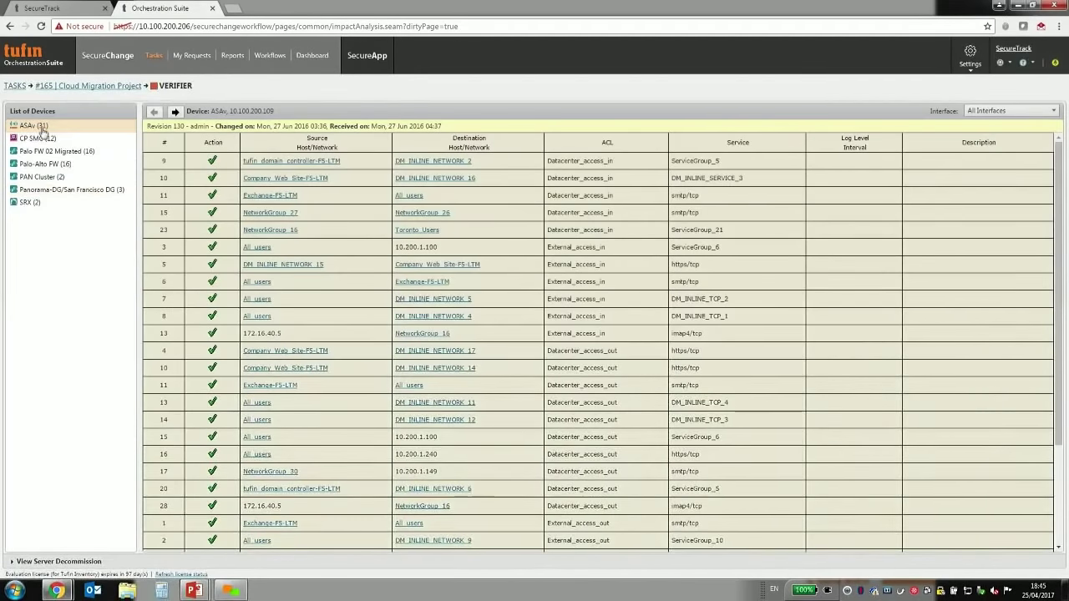
{"action": "left_click", "coordinate": [35, 128]}
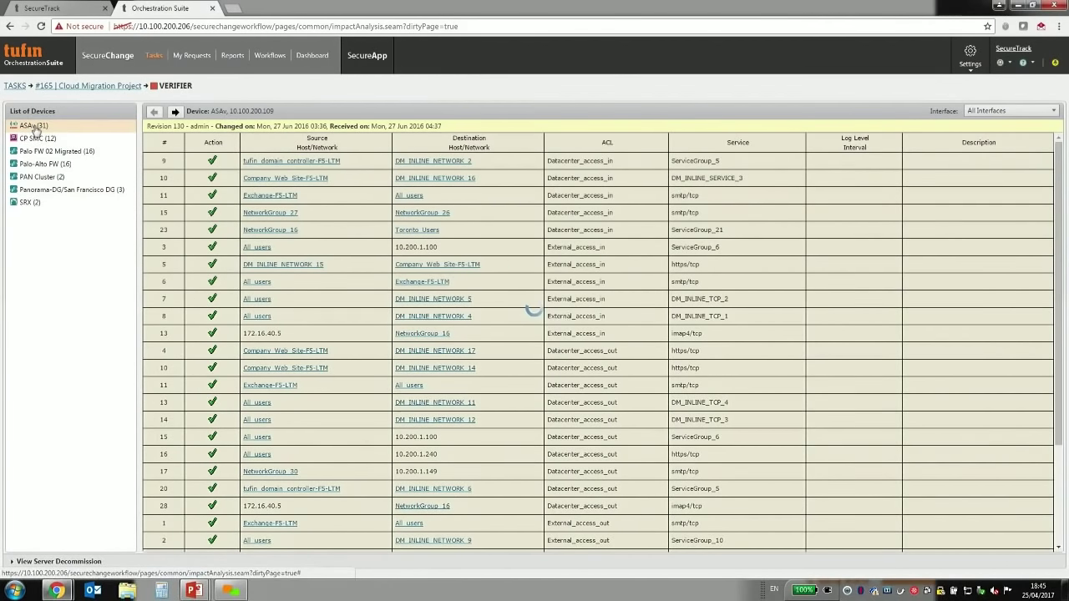